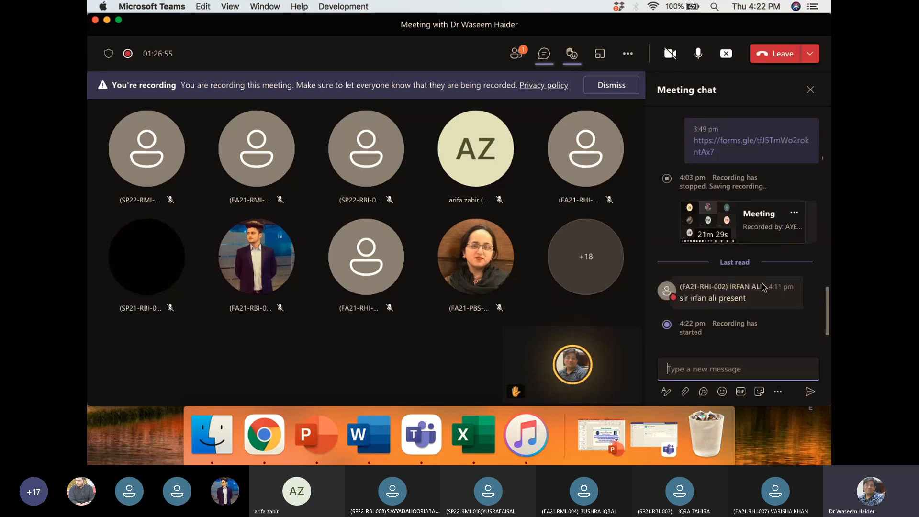
scroll(765, 259, up, 8)
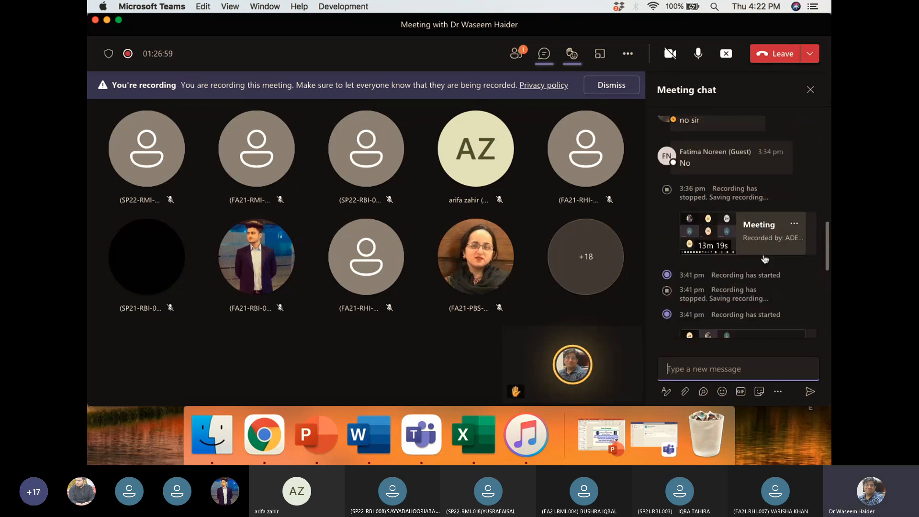
scroll(765, 259, up, 5)
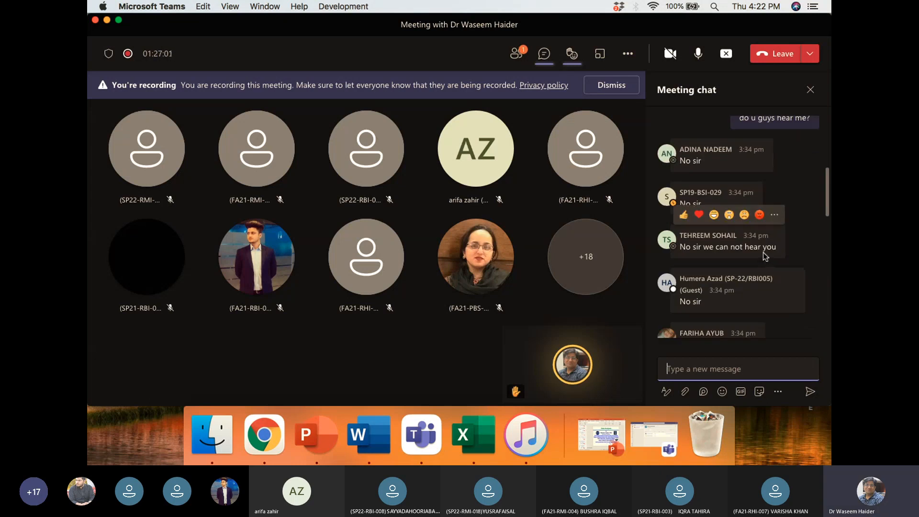
scroll(763, 254, down, 10)
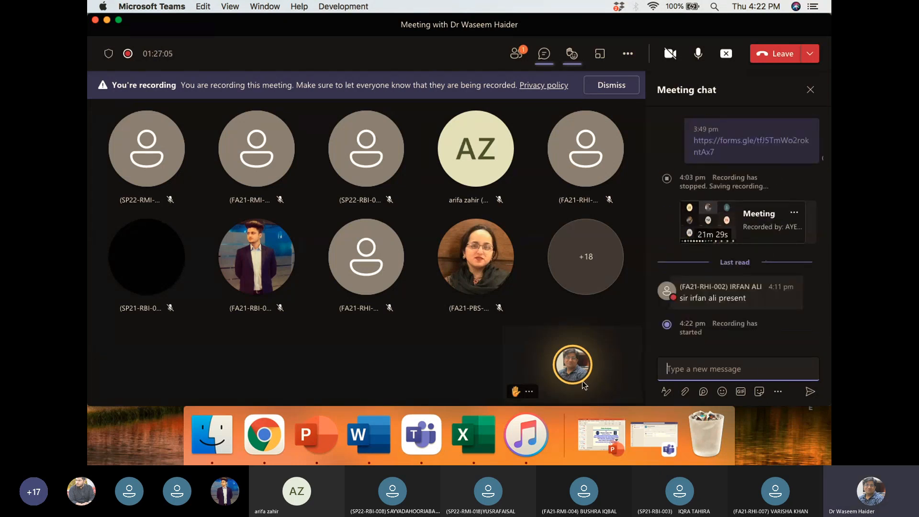
- Switch to Chrome, search Google for "google forms" and open the "Free Online Form Creator | Google Workspace" result
click(274, 441)
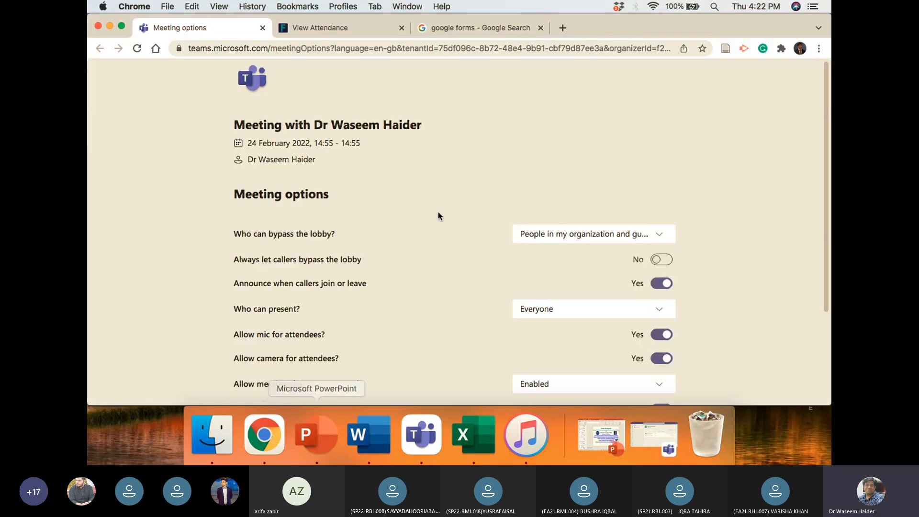
click(469, 30)
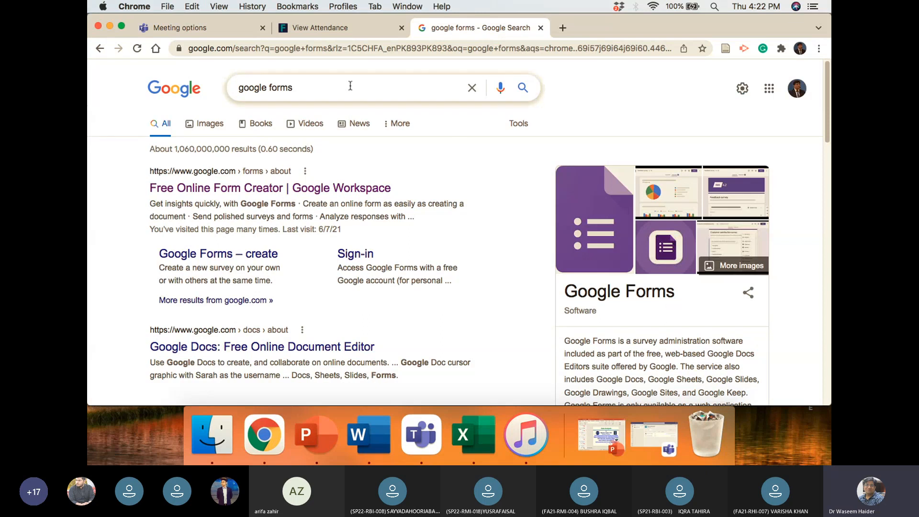
click(337, 86)
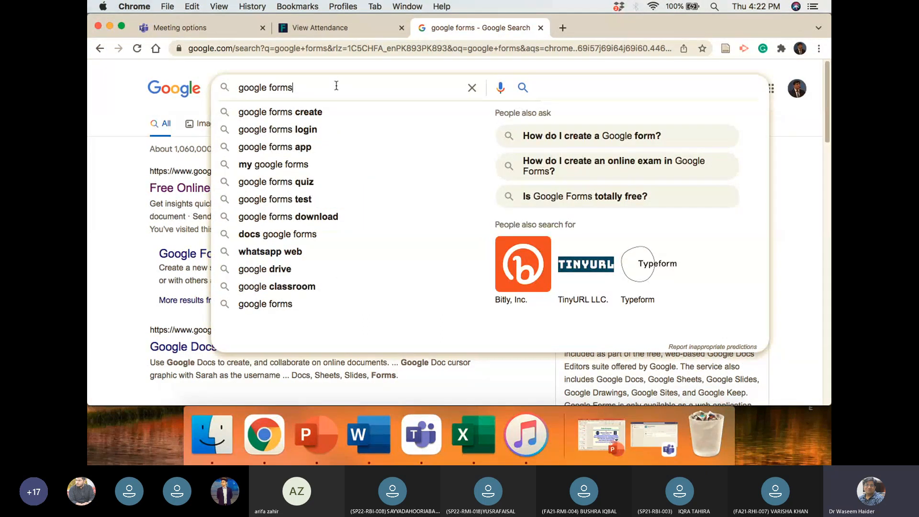
key(XF86AudioRaiseVolume)
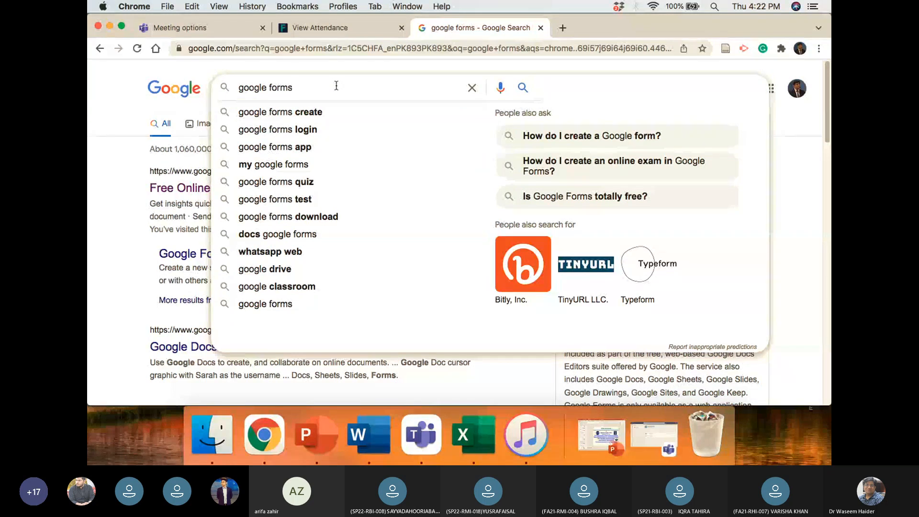
key(XF86AudioRaiseVolume)
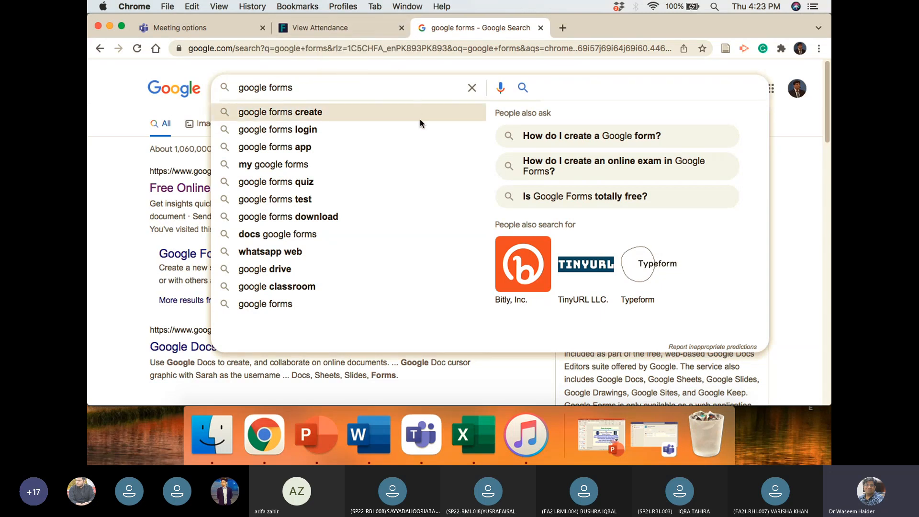
key(XF86AudioRaiseVolume)
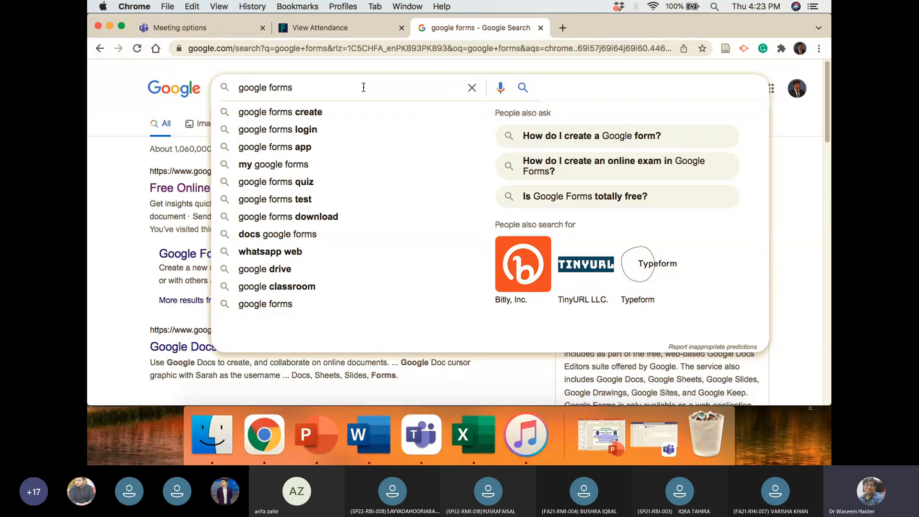
key(Return)
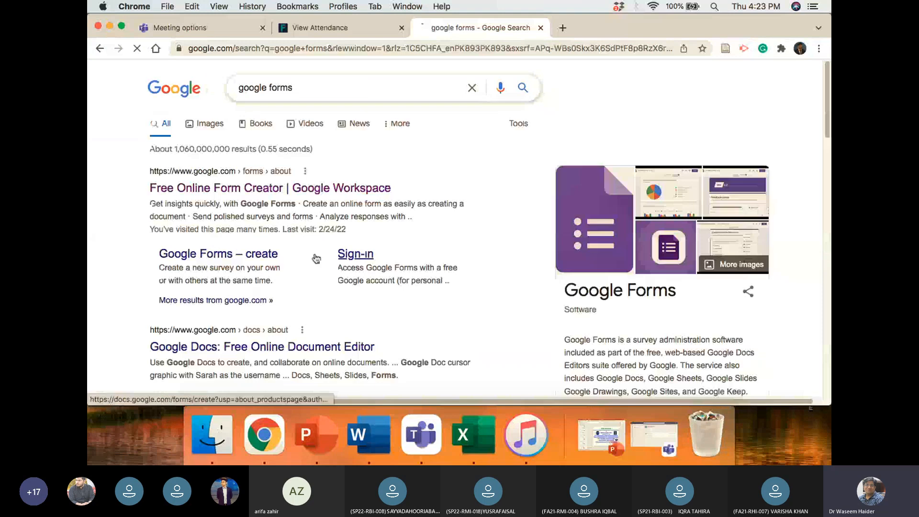
click(342, 190)
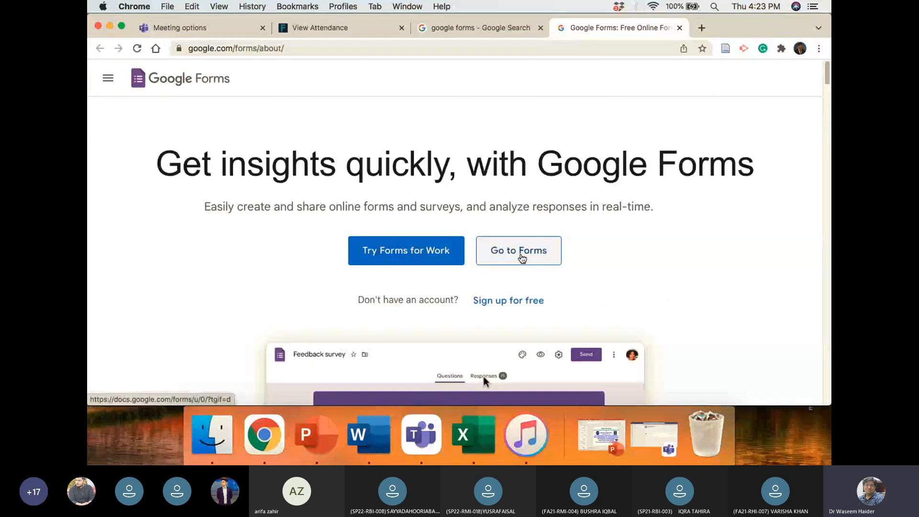
- Check which account the browser is signed in with and look over the Google Forms introduction page
click(801, 48)
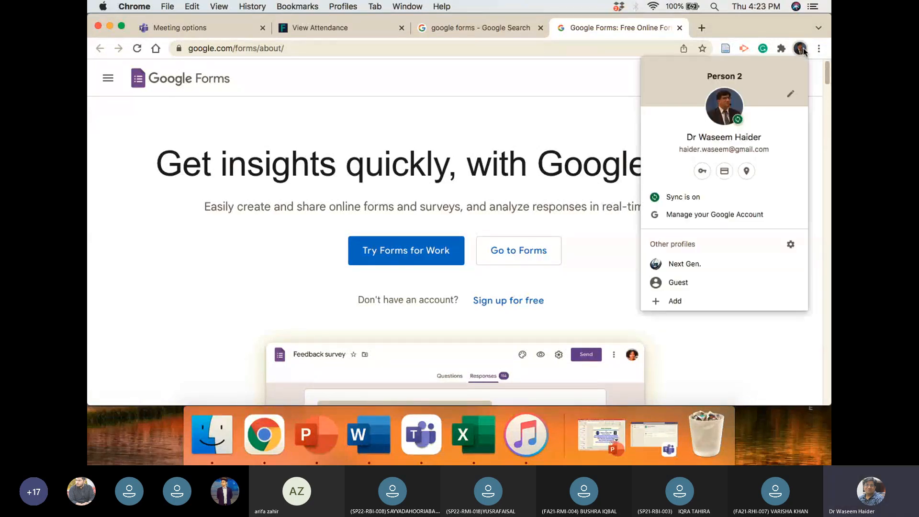
click(613, 114)
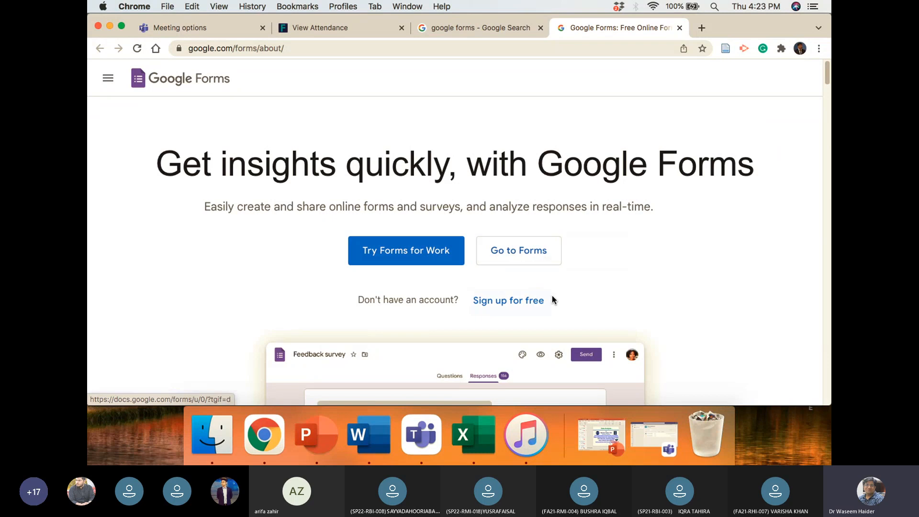
scroll(552, 295, down, 4)
scroll(565, 298, down, 4)
scroll(570, 299, up, 8)
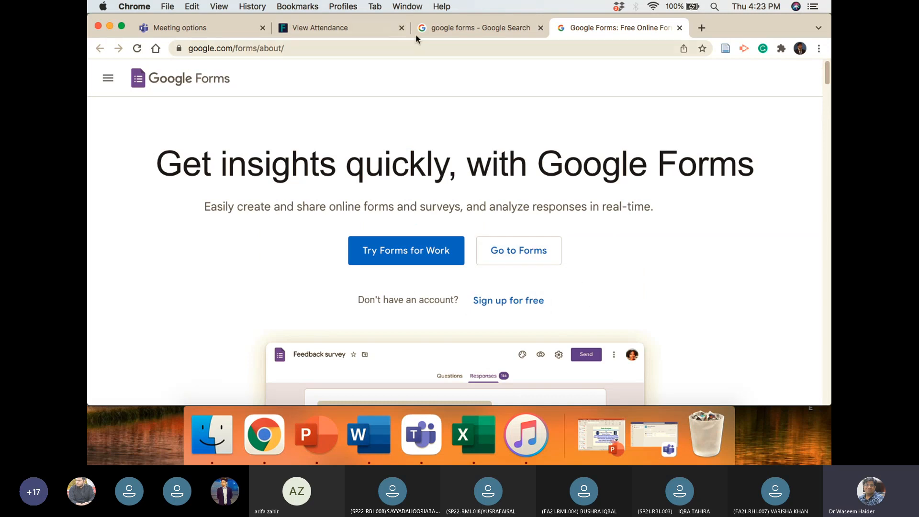
- Return to the "google forms" search results and read the answer to "How do I create a Google form?" among the related questions
click(488, 28)
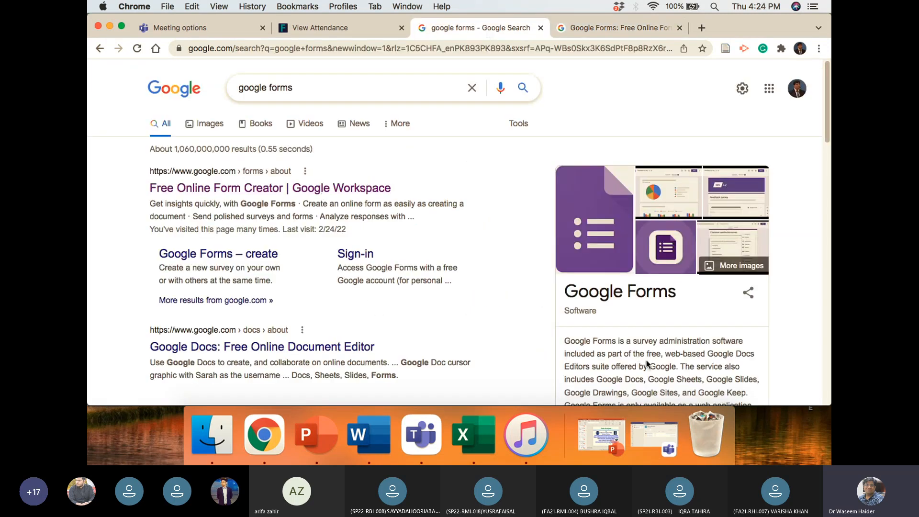
scroll(687, 365, down, 2)
scroll(687, 365, down, 5)
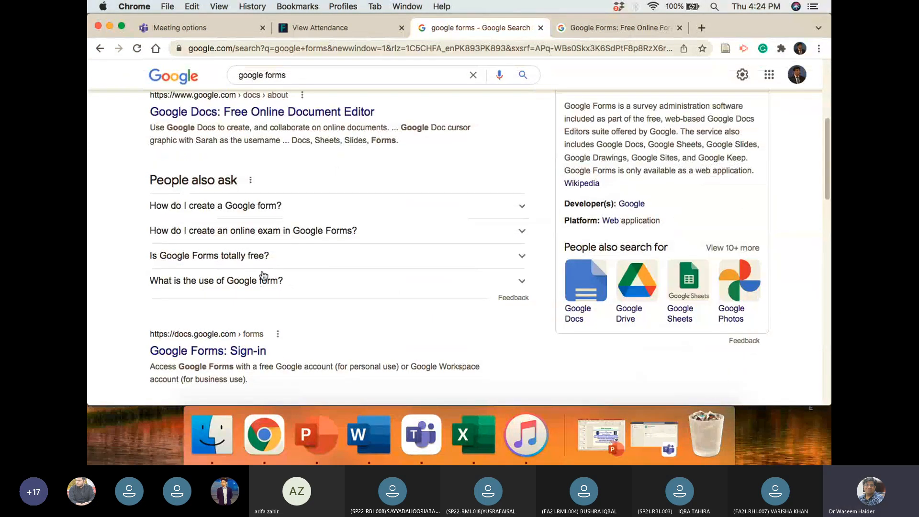
click(257, 208)
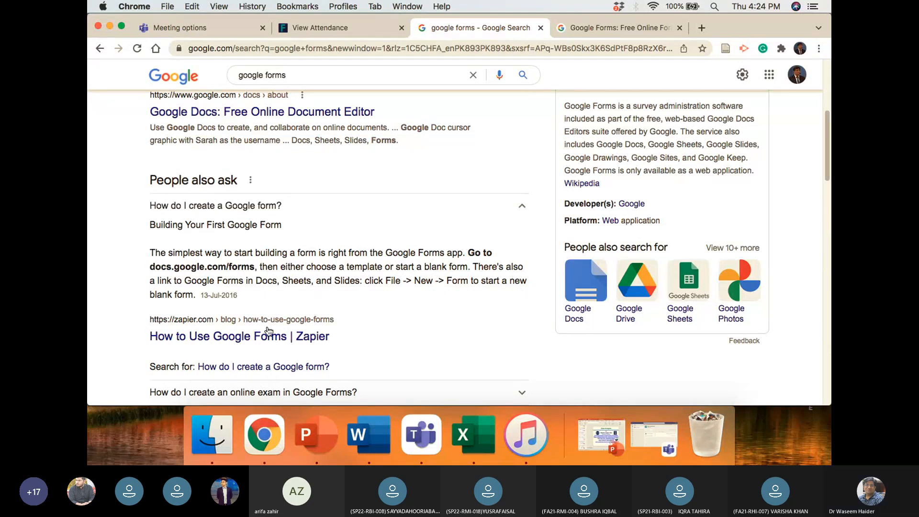
scroll(324, 345, down, 3)
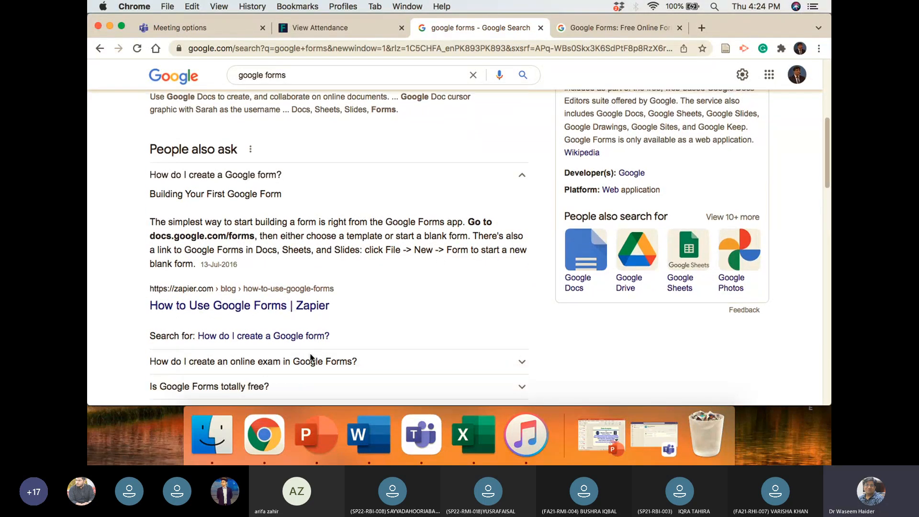
scroll(260, 370, down, 1)
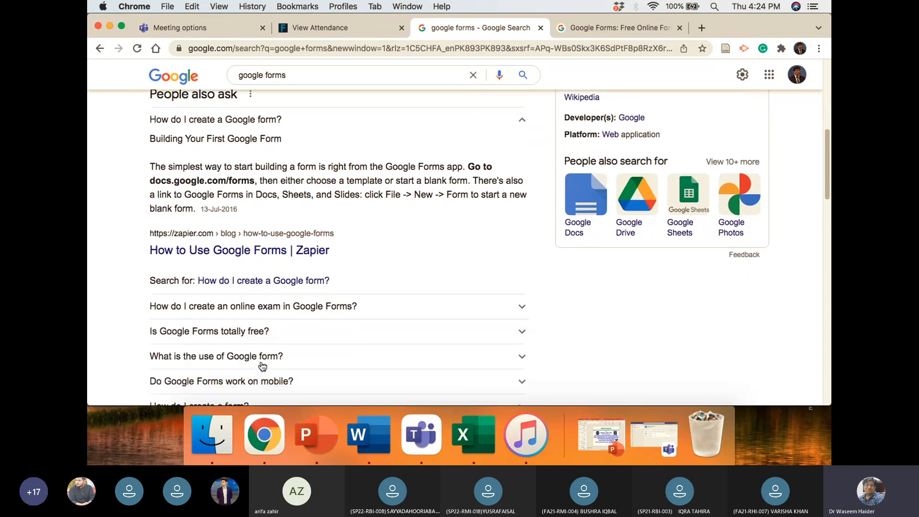
scroll(262, 368, down, 1)
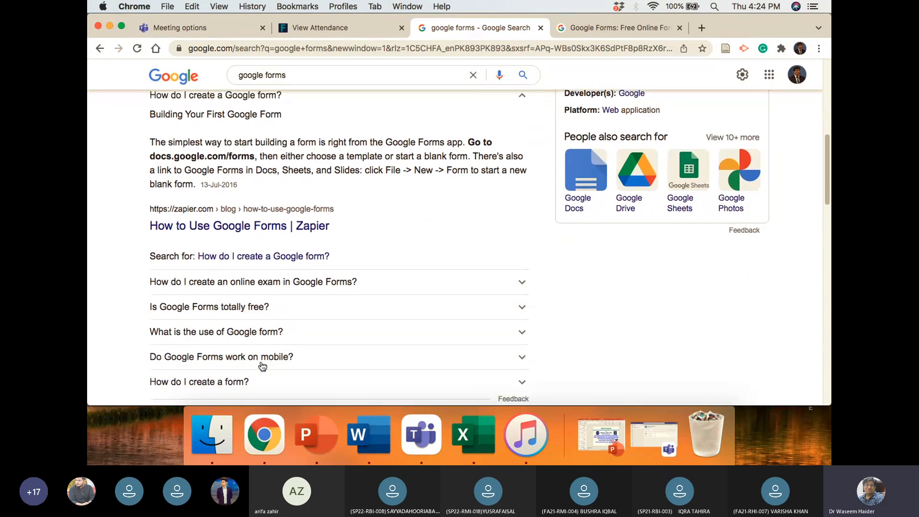
scroll(262, 366, down, 1)
scroll(262, 366, up, 4)
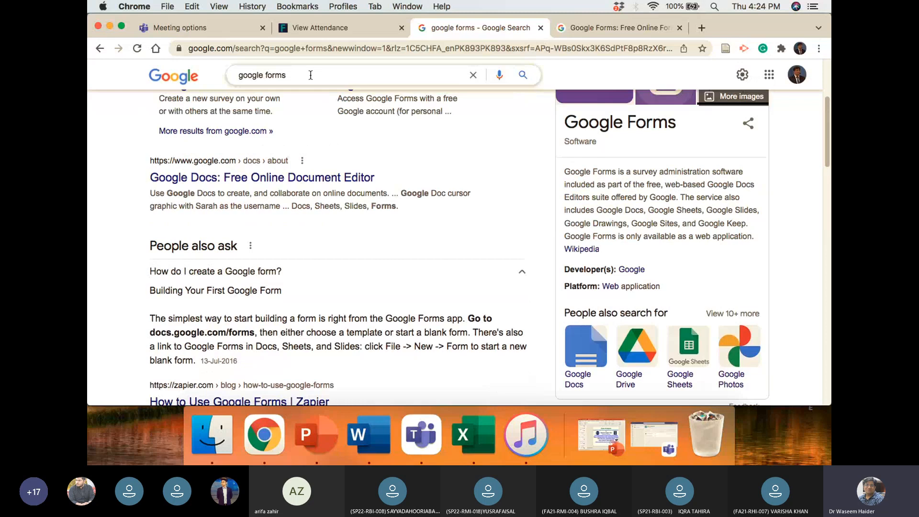
- Replace the Google search query with "is google account necessary" and run the search
click(311, 76)
key(BackSpace)
key(BackSpace)
key(BackSpace)
key(BackSpace)
key(BackSpace)
key(BackSpace)
key(BackSpace)
key(BackSpace)
key(BackSpace)
key(BackSpace)
key(BackSpace)
key(BackSpace)
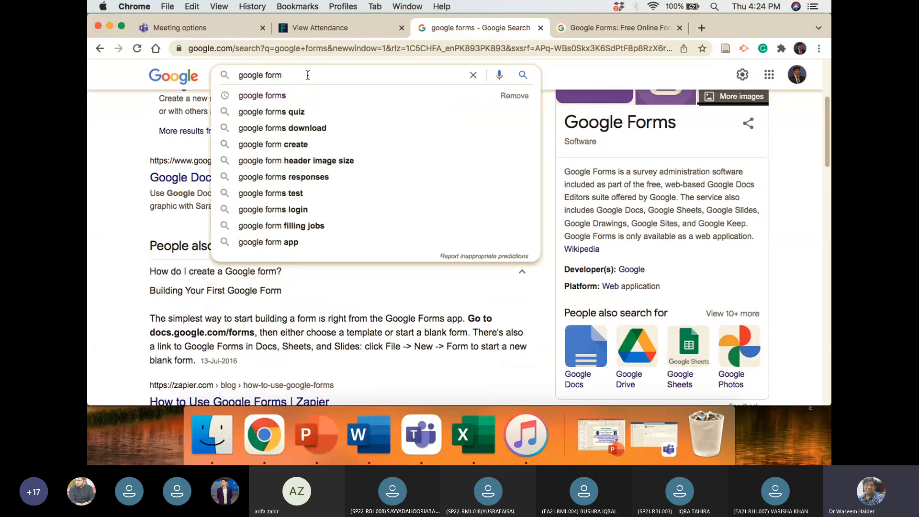
text(i)
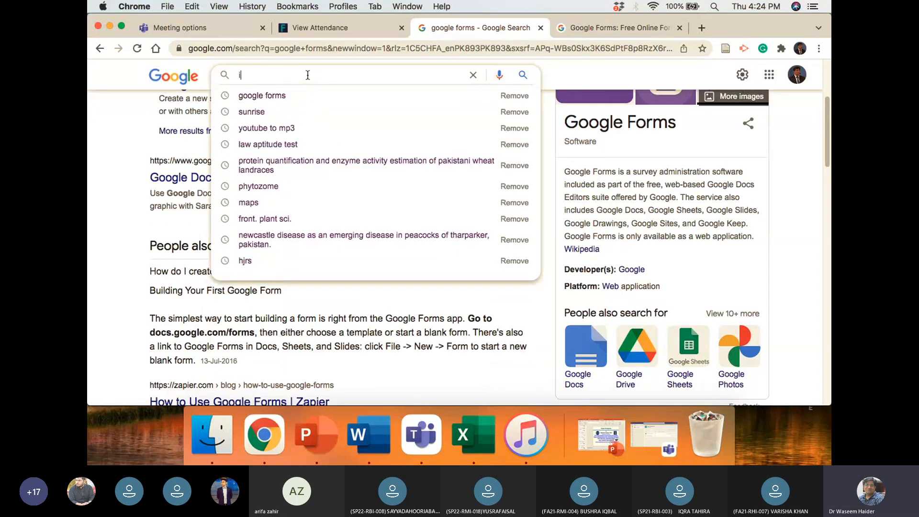
text(s g)
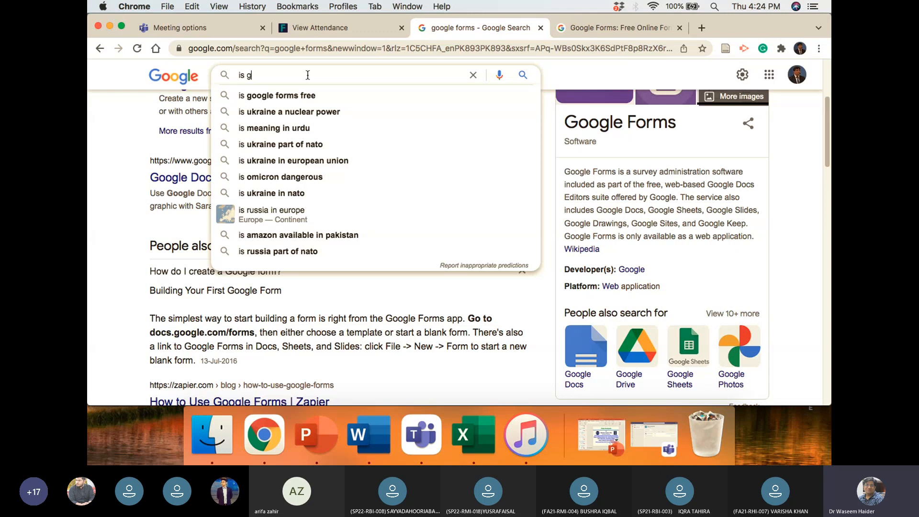
text(oogle a)
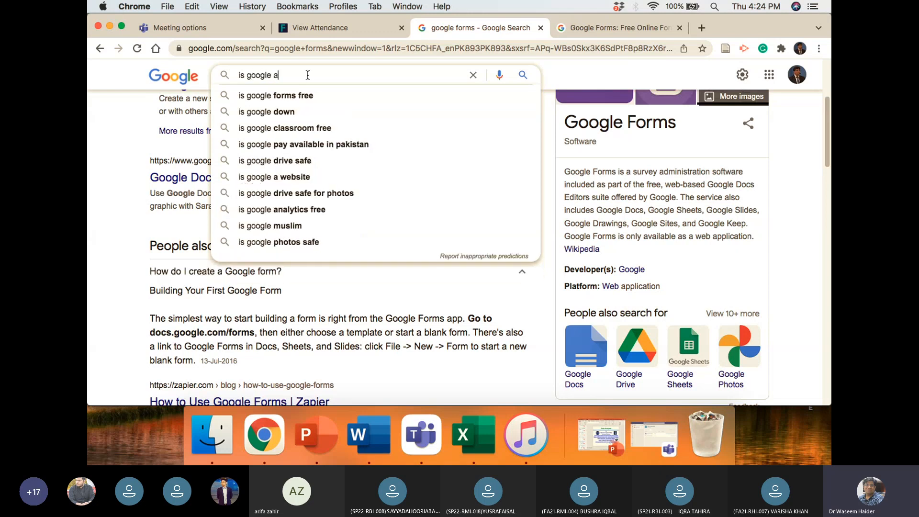
text(cc)
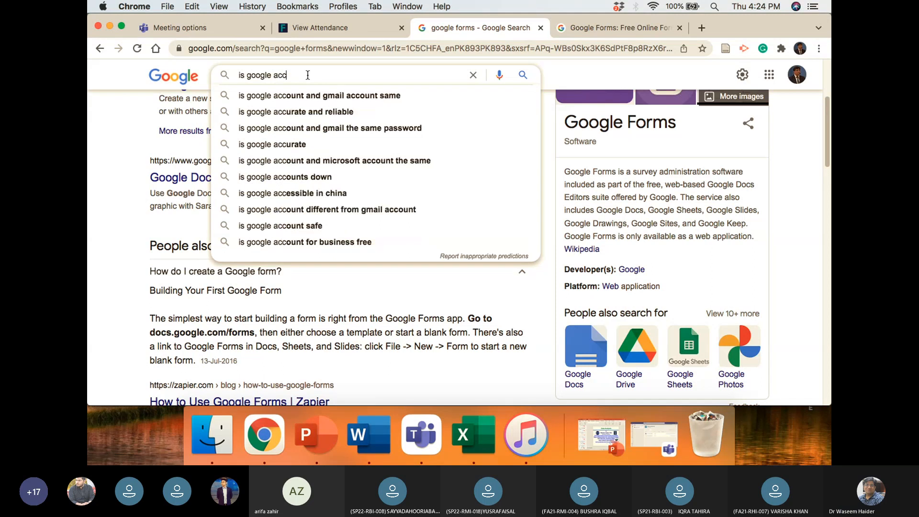
text(ount )
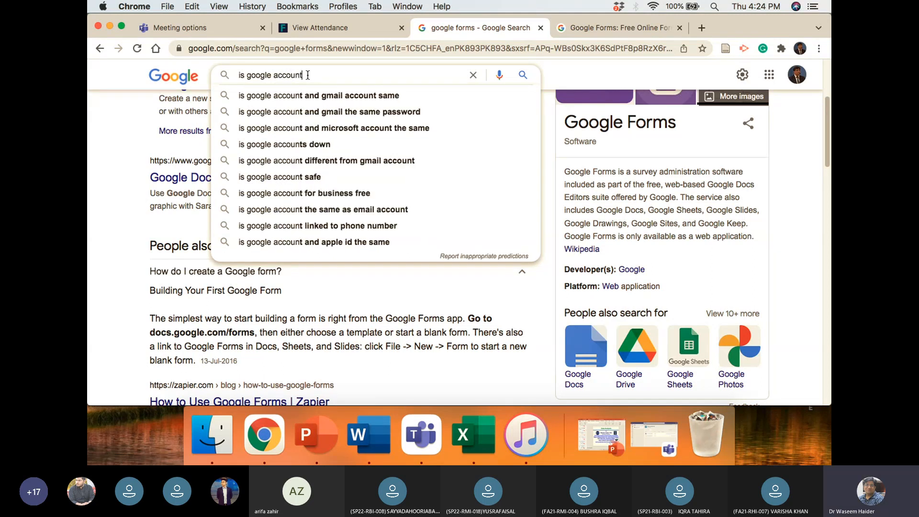
text(nece)
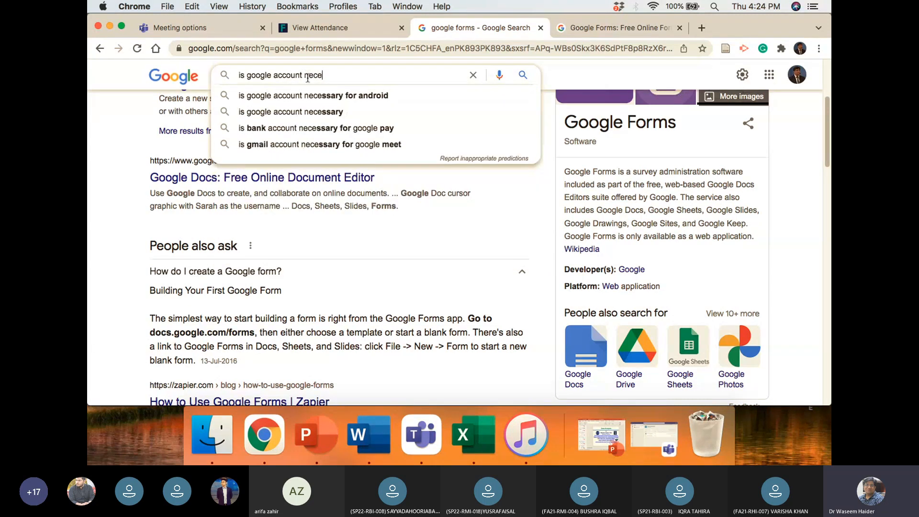
click(333, 106)
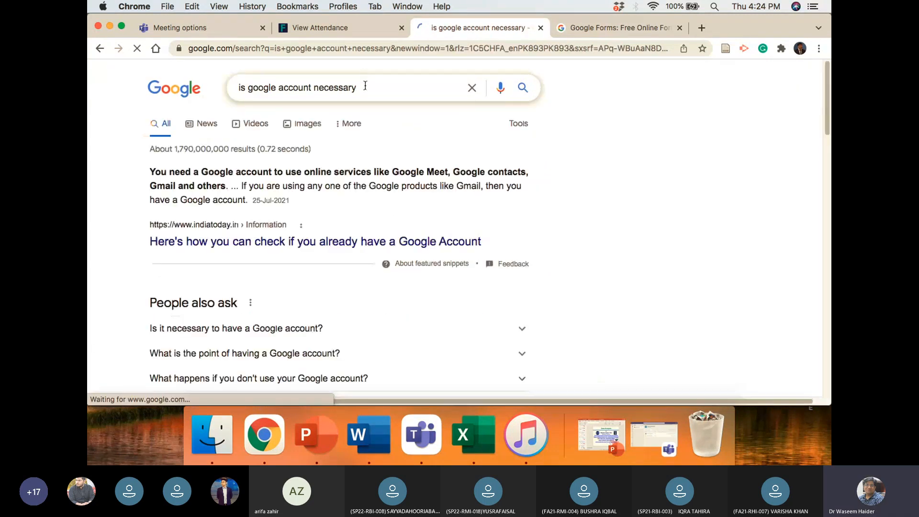
- Extend the query to "is google account necessary for google forms" and run the search
click(365, 84)
text(for)
text( googl)
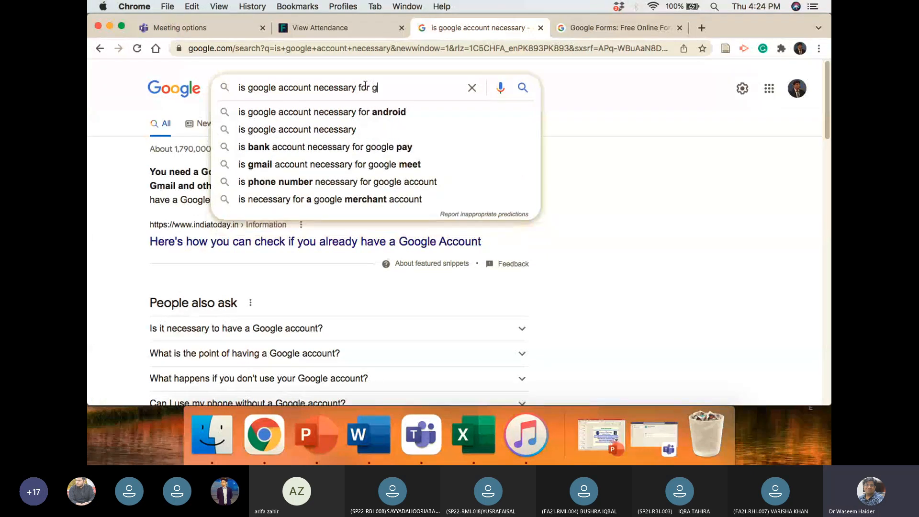
text(e)
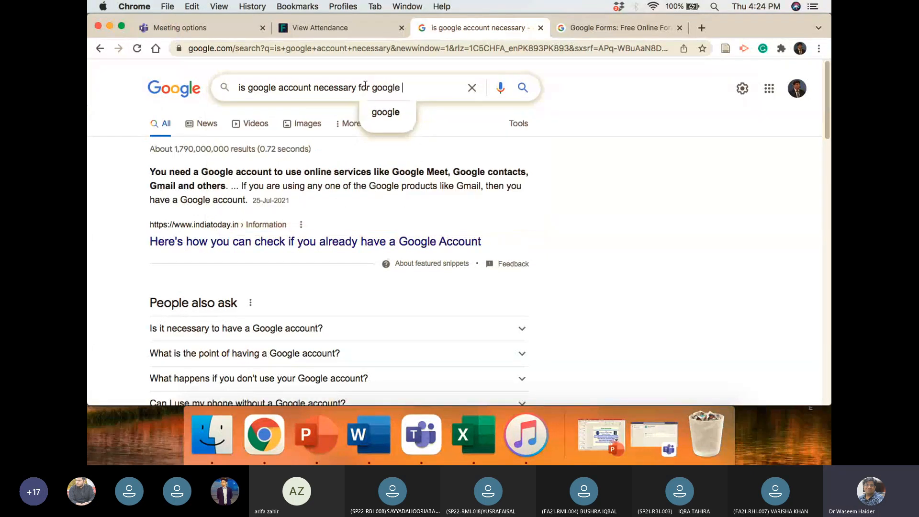
text( forms)
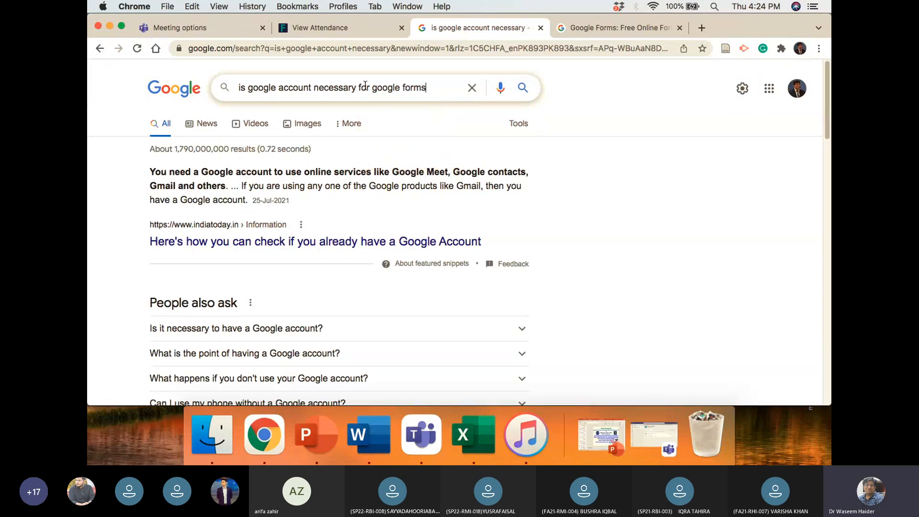
key(Return)
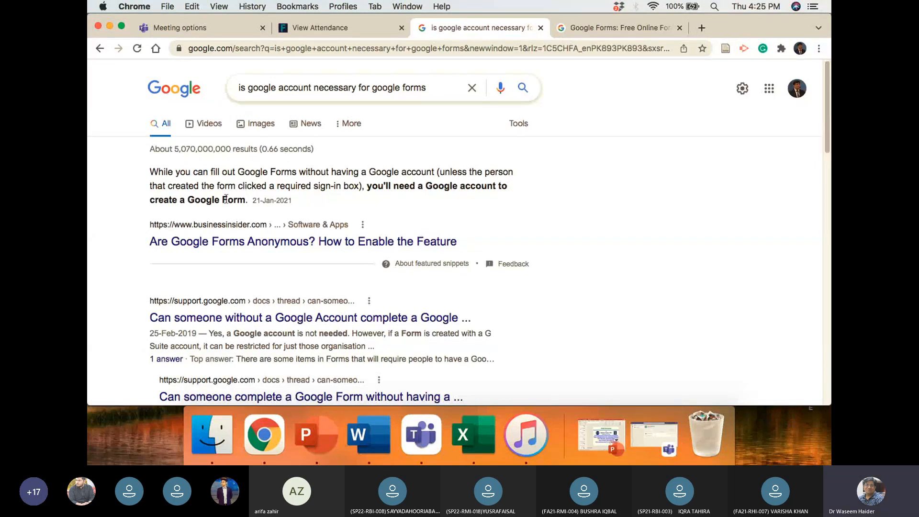
- Return to the Google Forms introduction page and go to the Forms home page
click(604, 28)
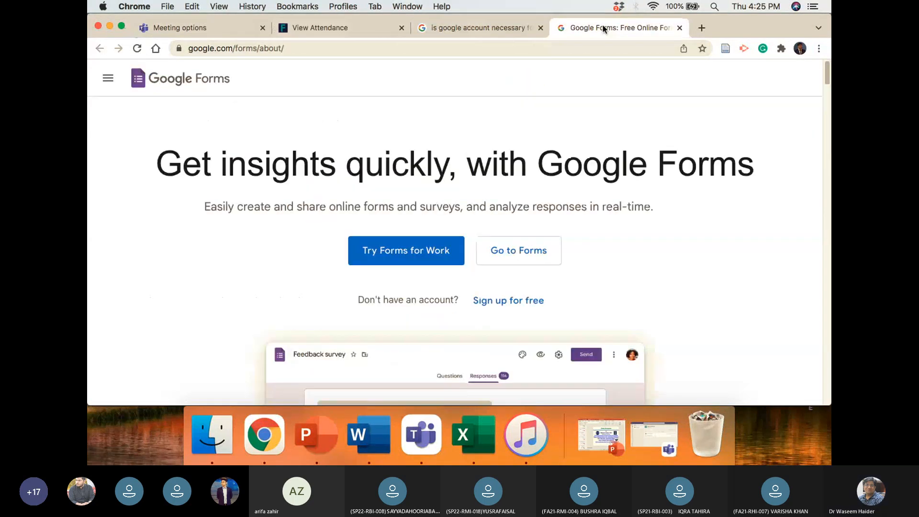
click(517, 253)
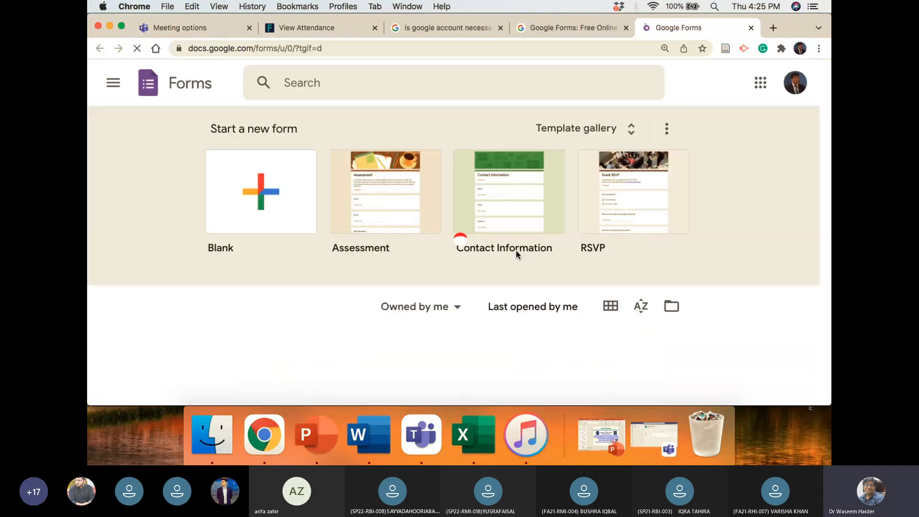
- Create a new blank form and open its file name for editing
click(291, 210)
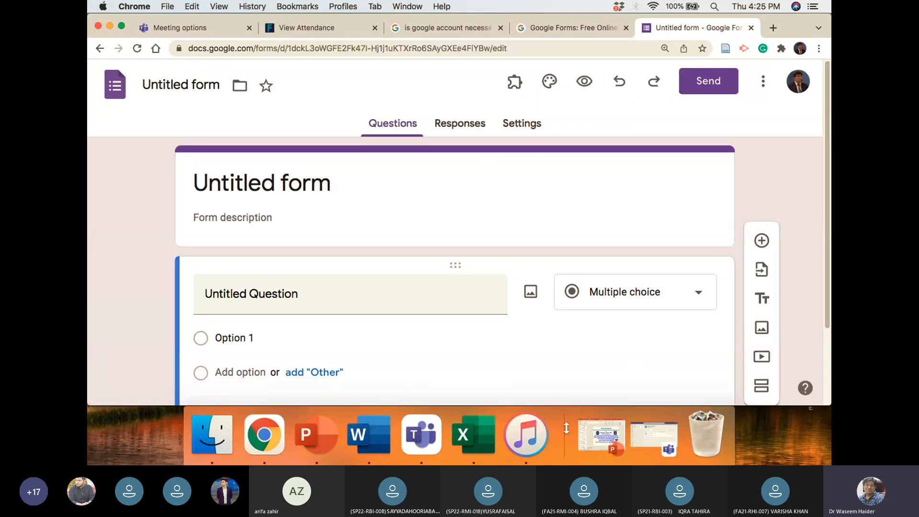
click(208, 90)
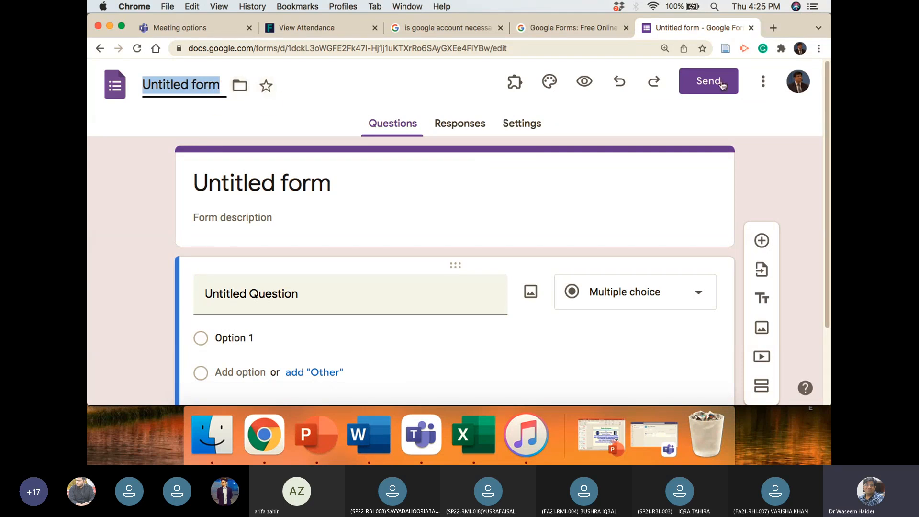
- Go to the management page of the signed-in Google Account and look through its home page
click(804, 89)
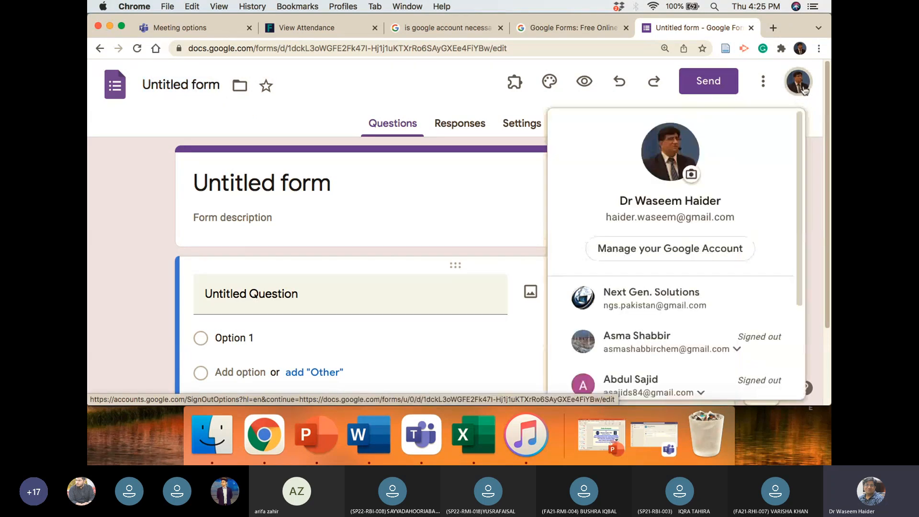
click(709, 249)
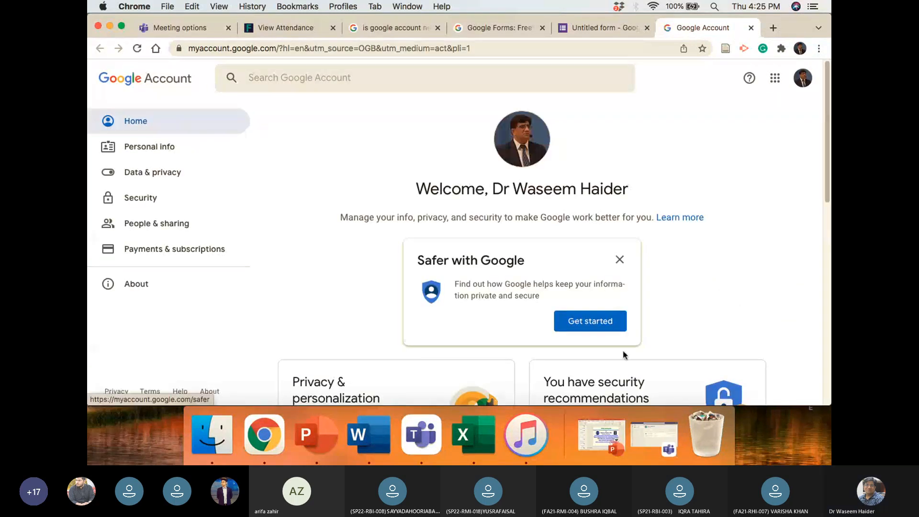
scroll(625, 342, down, 10)
scroll(625, 342, down, 3)
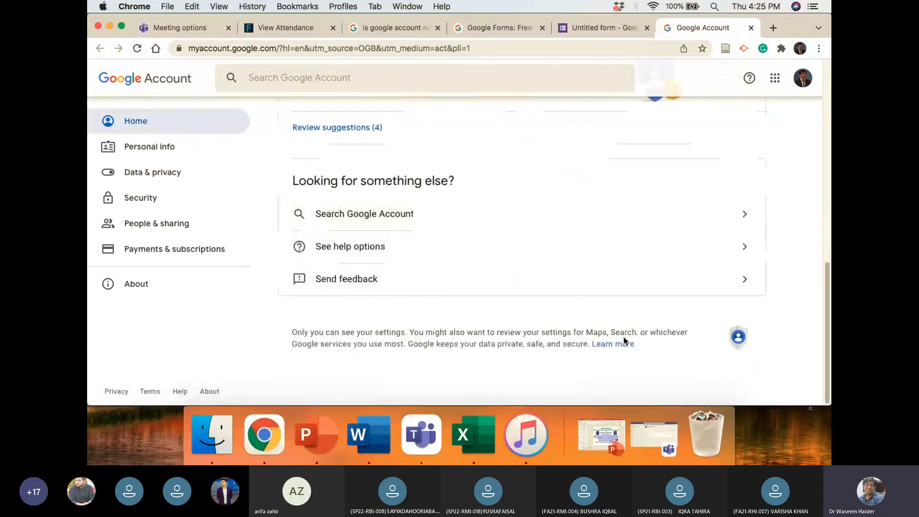
click(152, 150)
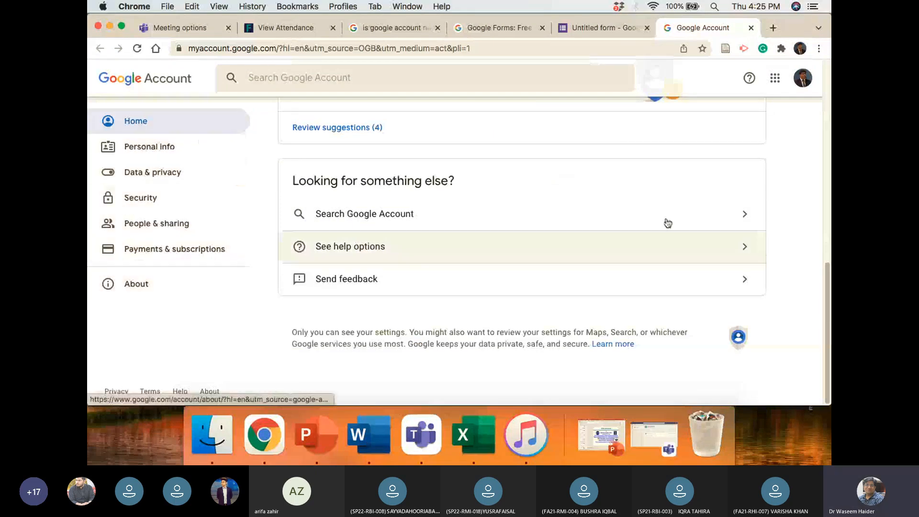
- Show the list of Google apps on the account page, view Google Photos and close it again
click(775, 82)
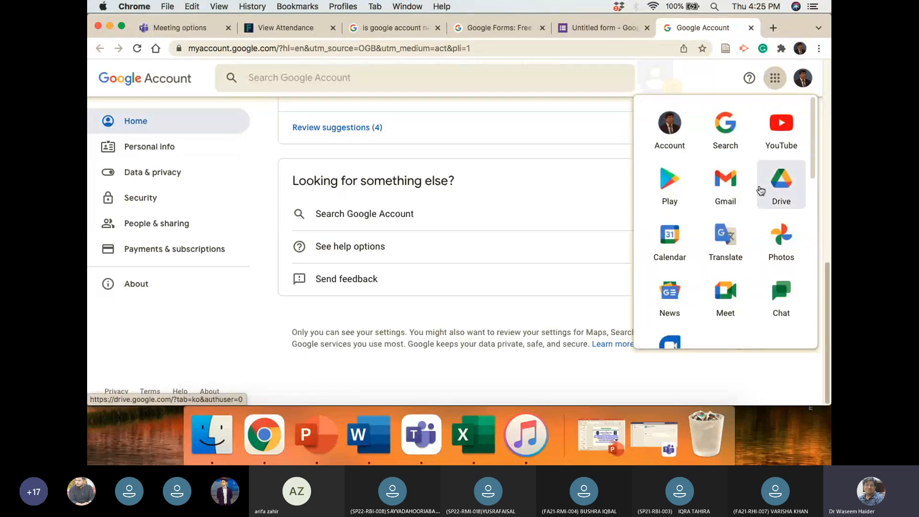
click(747, 171)
click(775, 79)
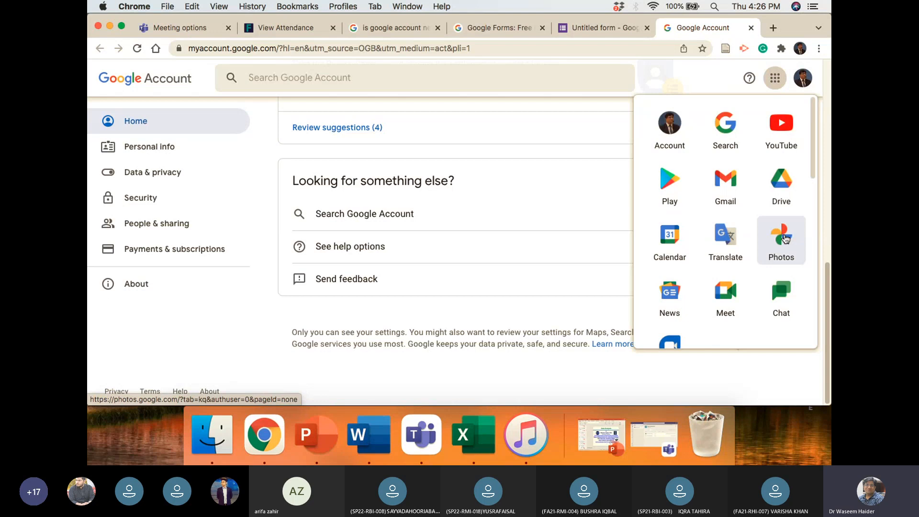
click(784, 237)
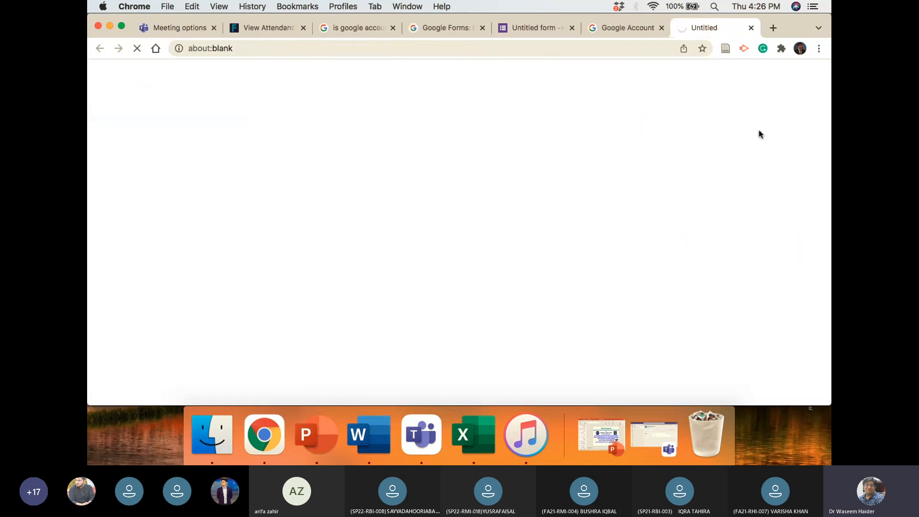
click(751, 28)
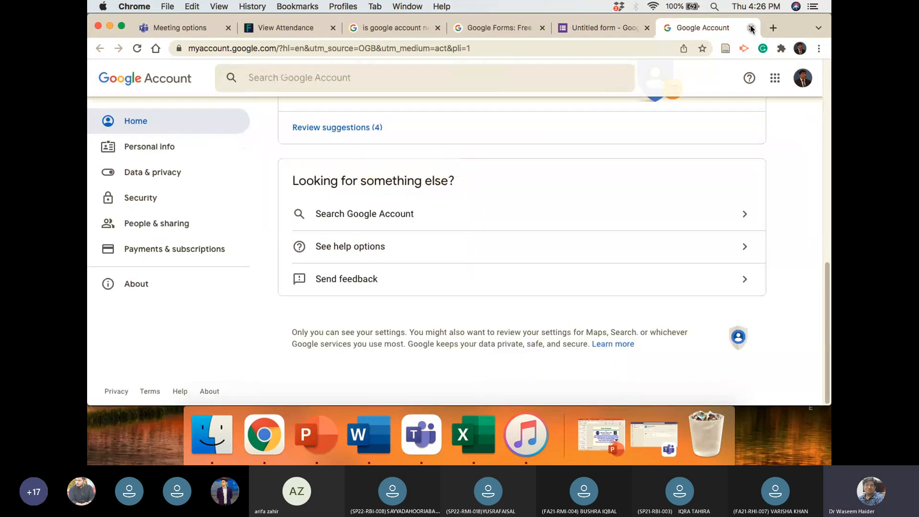
click(775, 78)
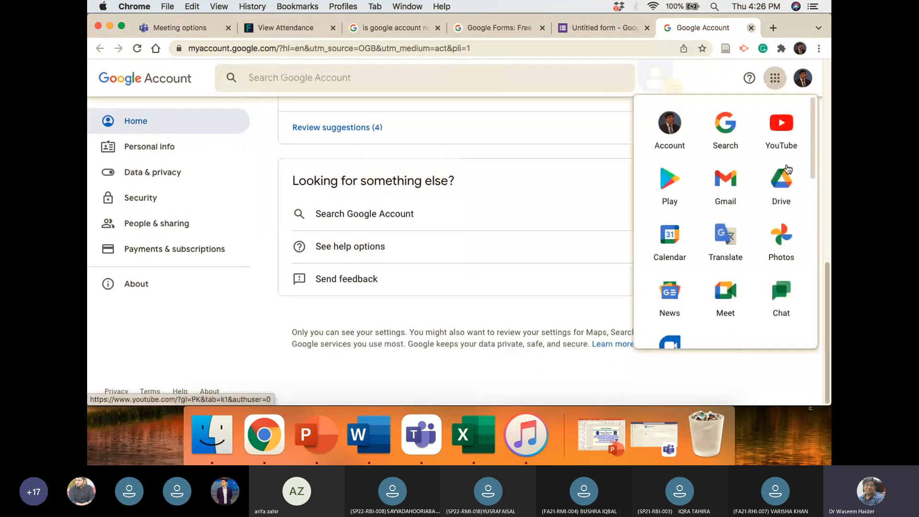
click(791, 250)
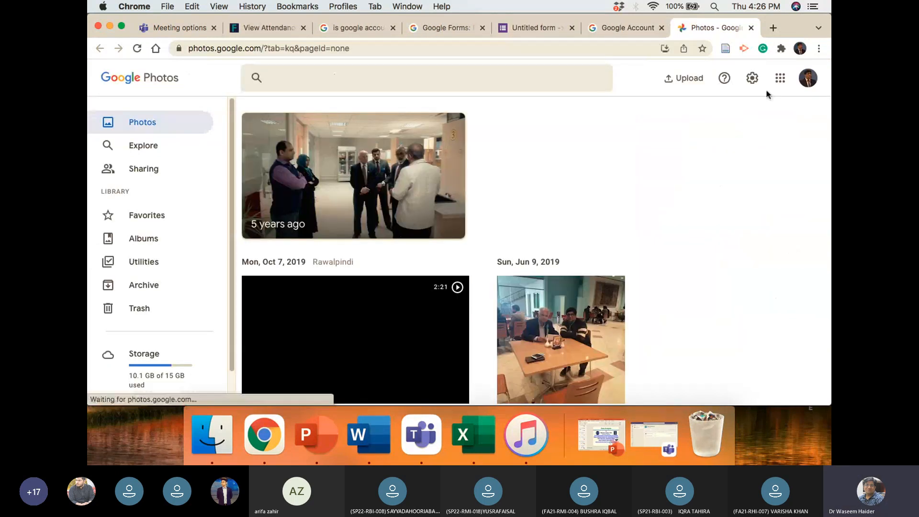
click(751, 28)
scroll(762, 173, up, 3)
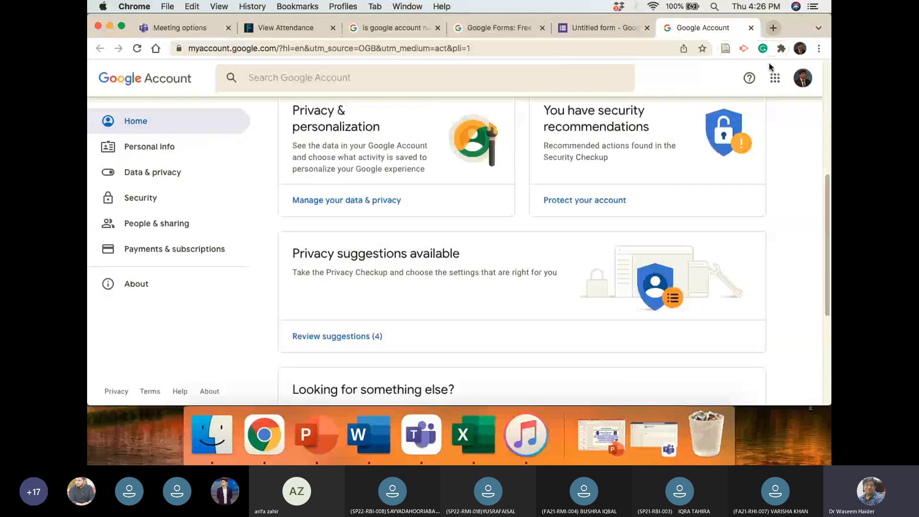
- Find and launch Forms from the list of Google apps, then close that page and return to the untitled form
click(775, 77)
scroll(731, 298, down, 10)
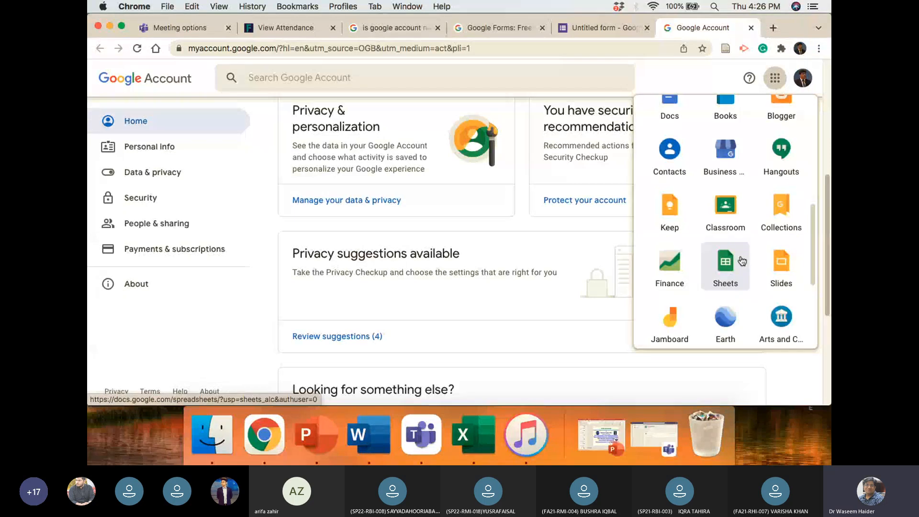
scroll(742, 261, down, 4)
scroll(778, 239, down, 3)
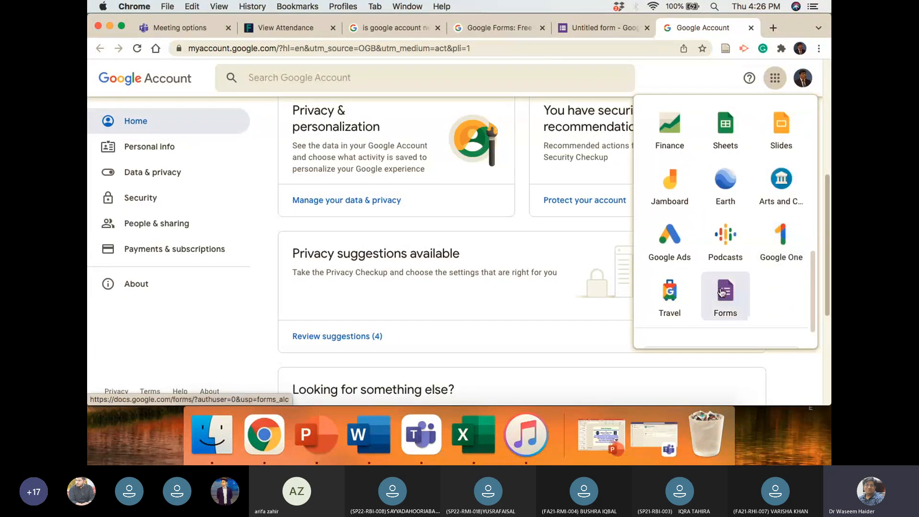
click(723, 293)
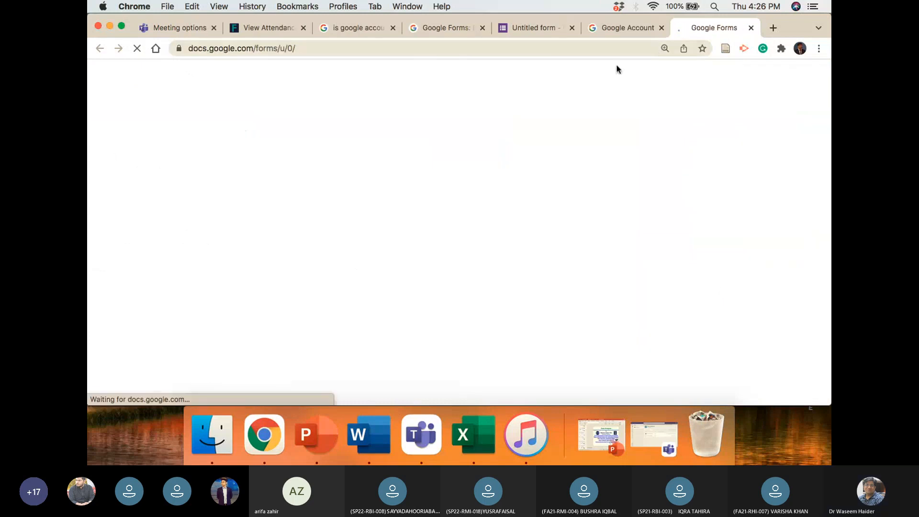
click(751, 28)
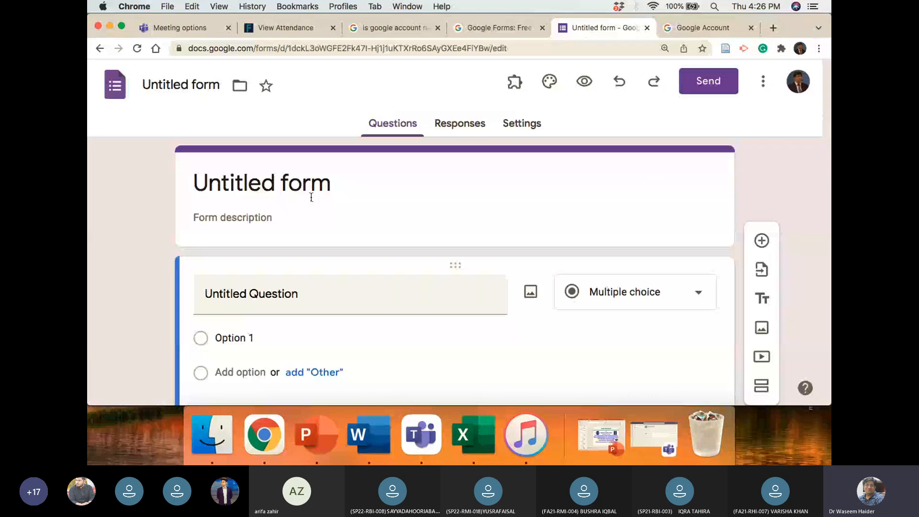
- Switch to Microsoft Teams to check the meeting window, adjusting the sound volume, and return to the untitled form in Chrome
click(214, 87)
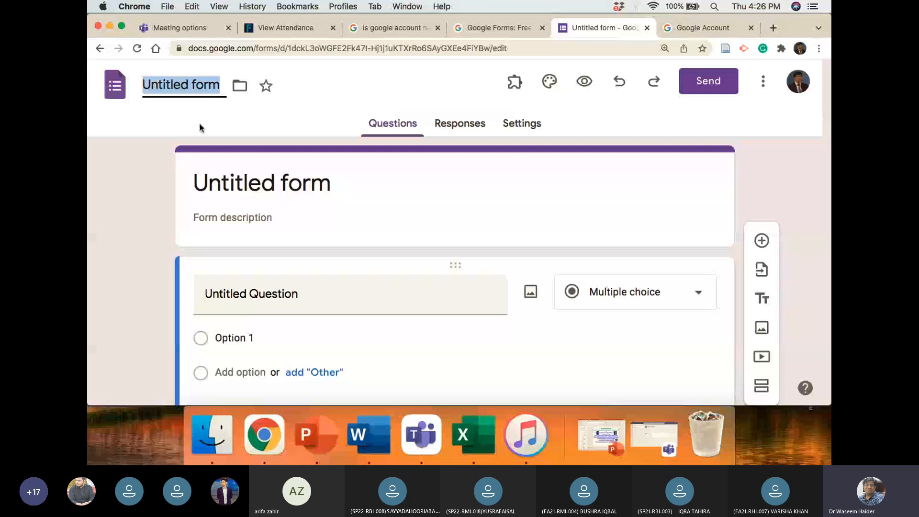
click(109, 2)
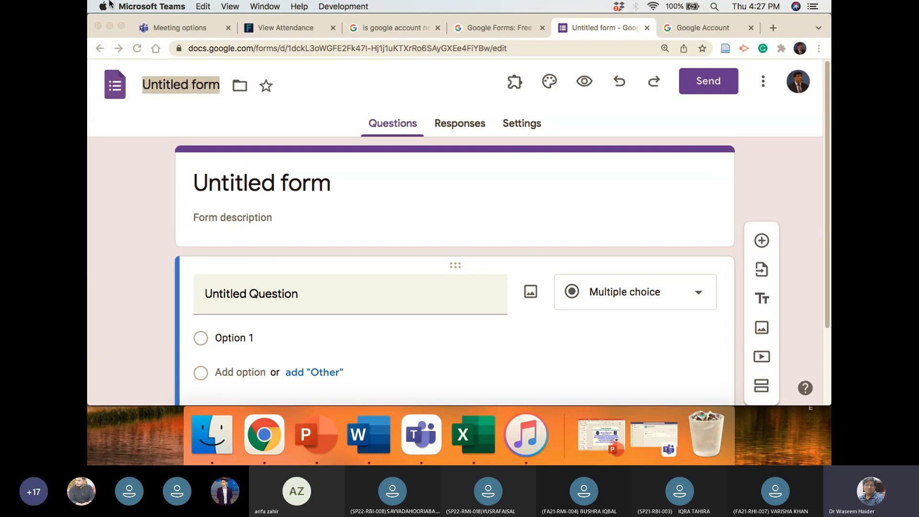
key(XF86AudioLowerVolume)
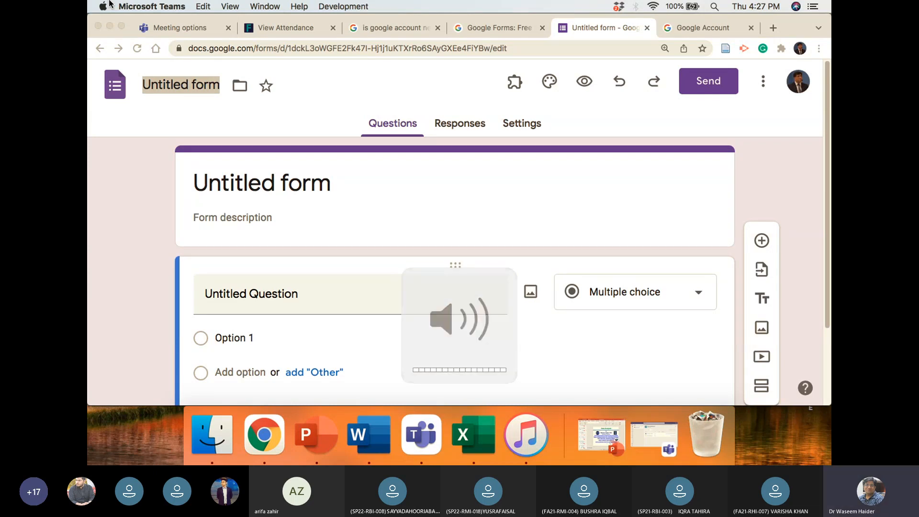
click(421, 435)
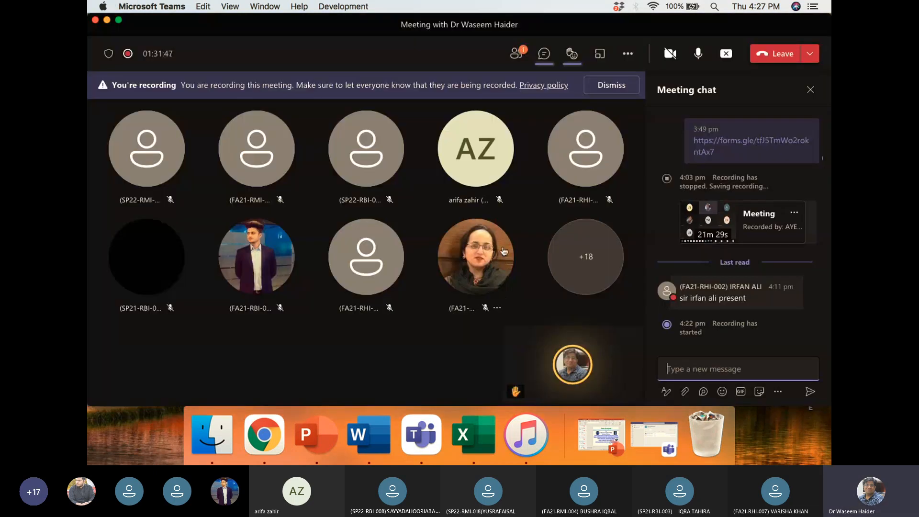
click(280, 446)
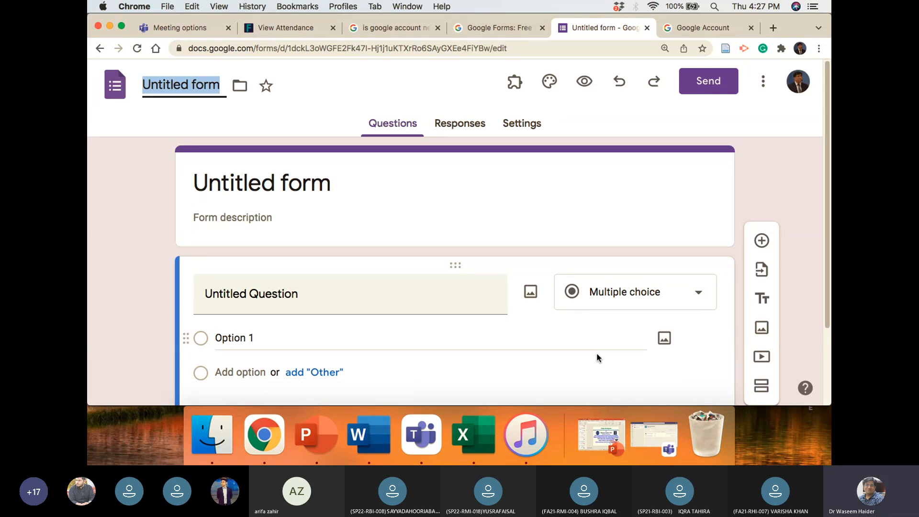
- Rename the untitled form as "BIO808_DataCollection"
text(BIO)
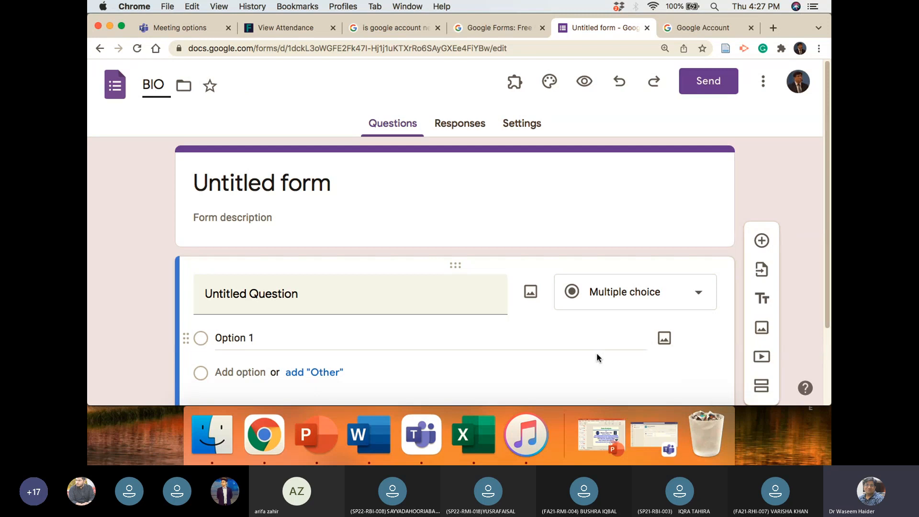
text(808)
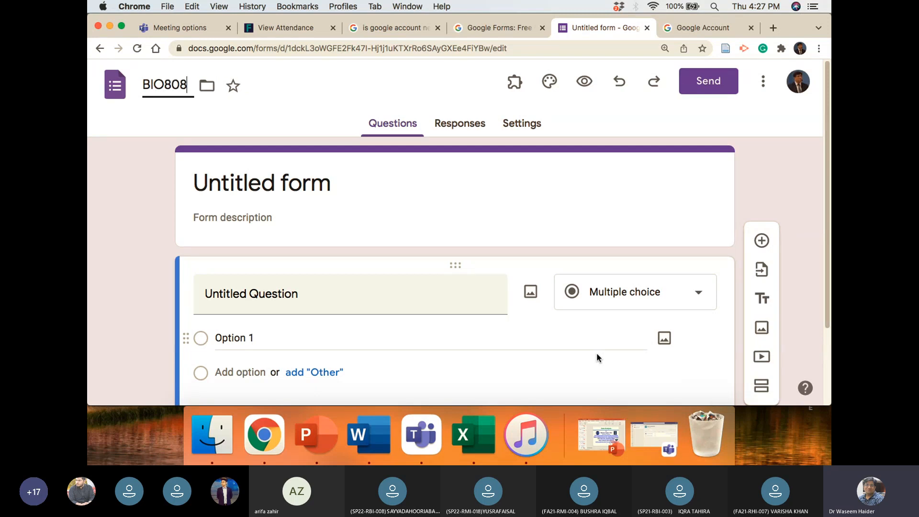
text(_DataC)
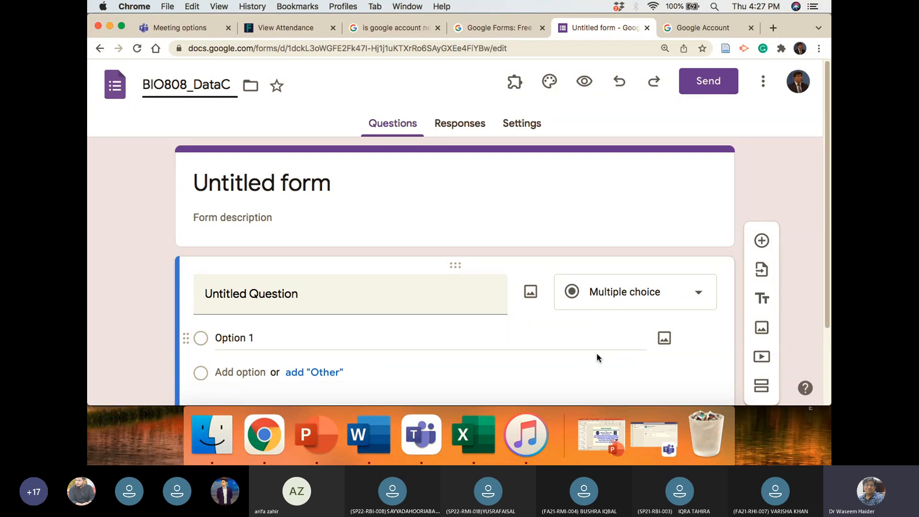
text(ollect)
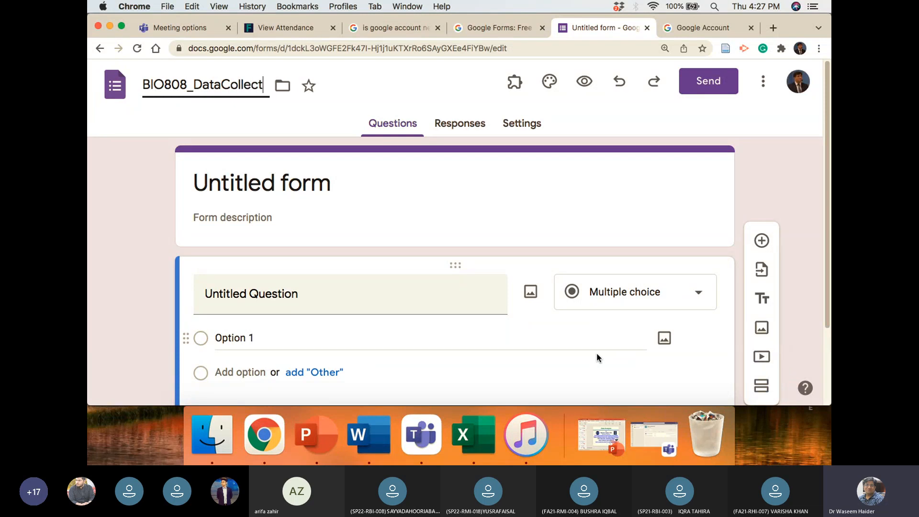
text(ion)
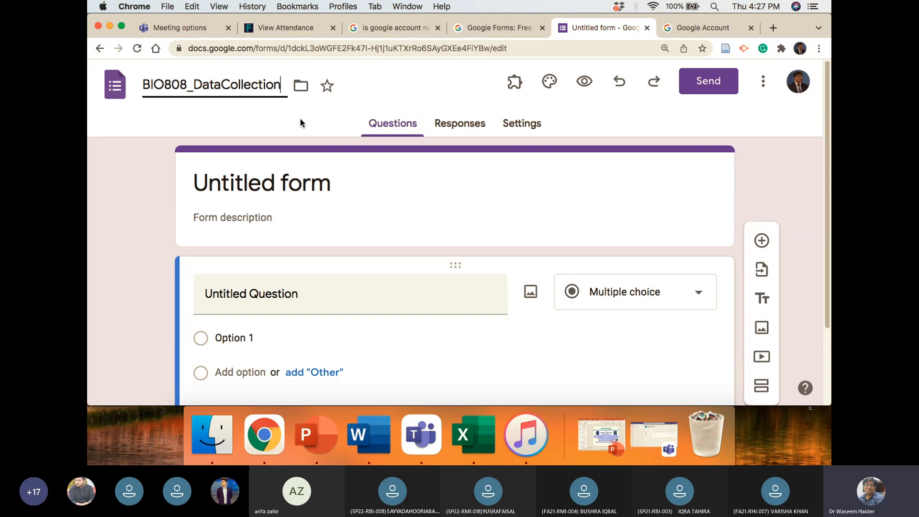
click(599, 123)
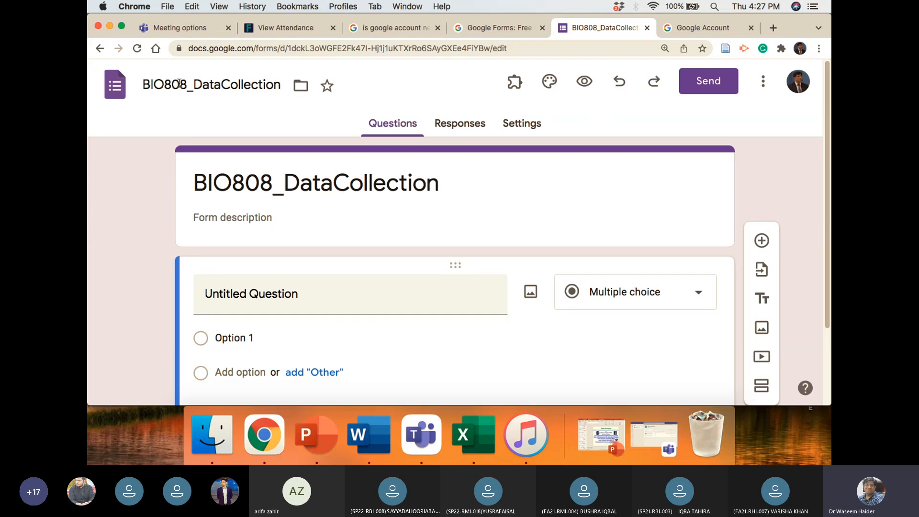
- Enter the form description "This form collects data from our BIO808 students"
drag(191, 183, 467, 207)
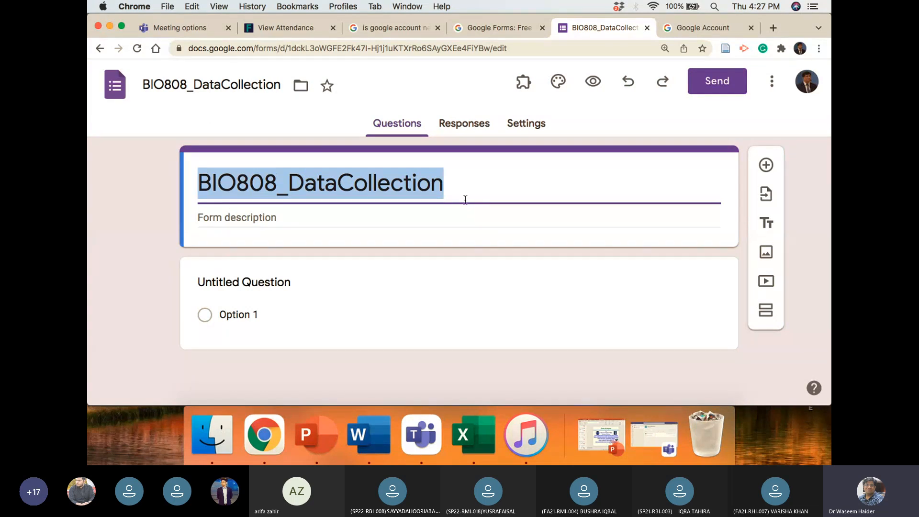
click(251, 219)
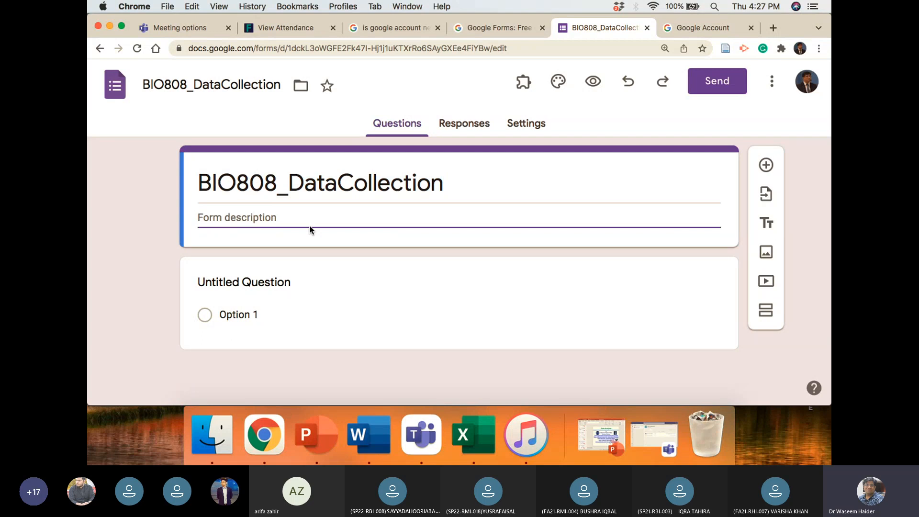
text(This )
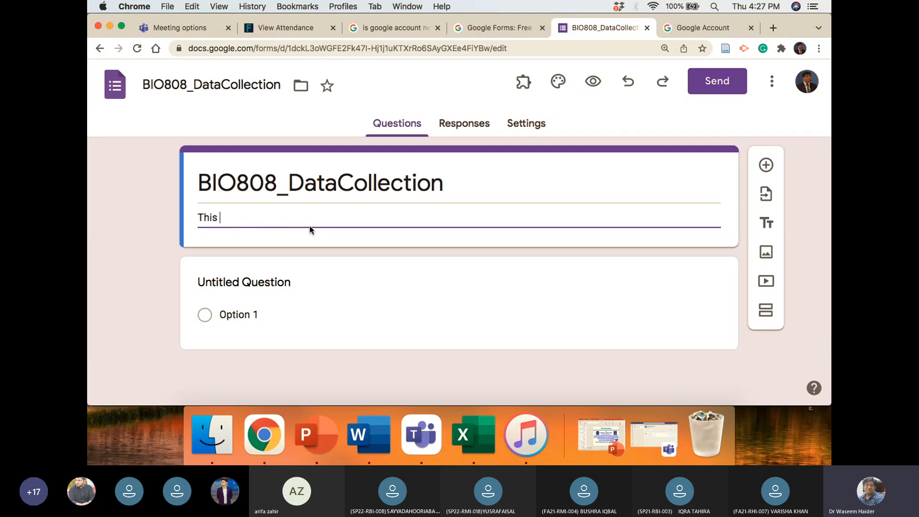
text(form c)
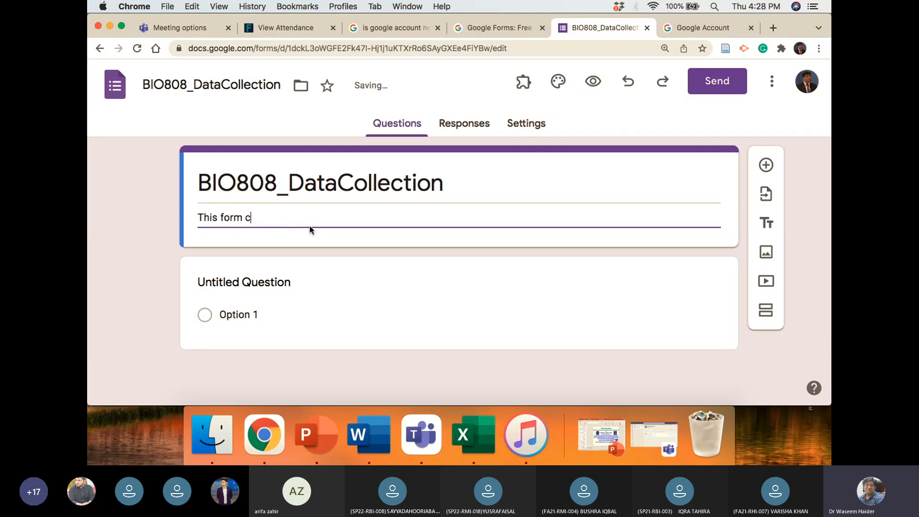
text(ollects data from our BIO)
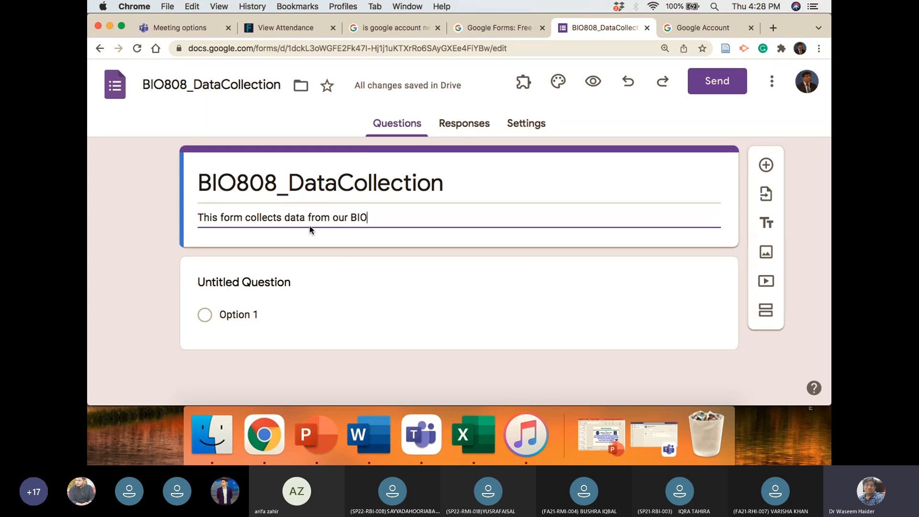
text(80)
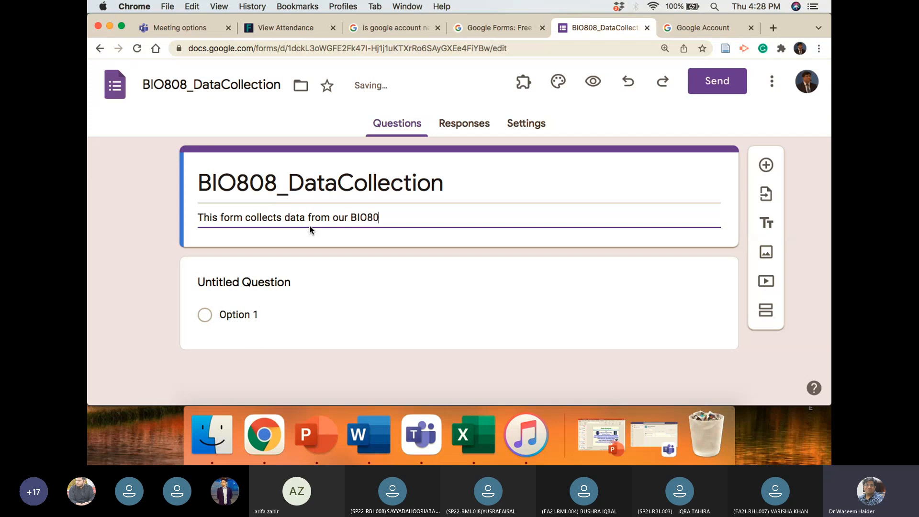
text(8 students)
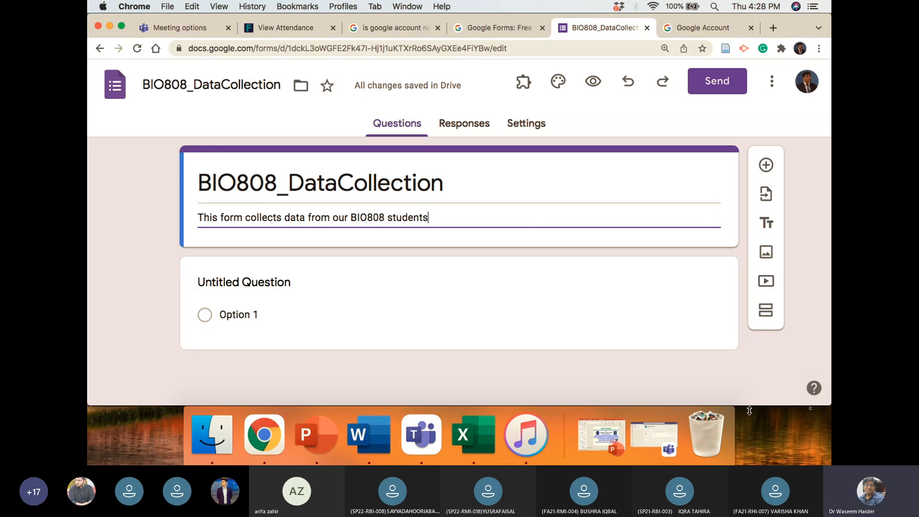
- Turn the untitled question into a short-answer question titled "Name"
click(293, 282)
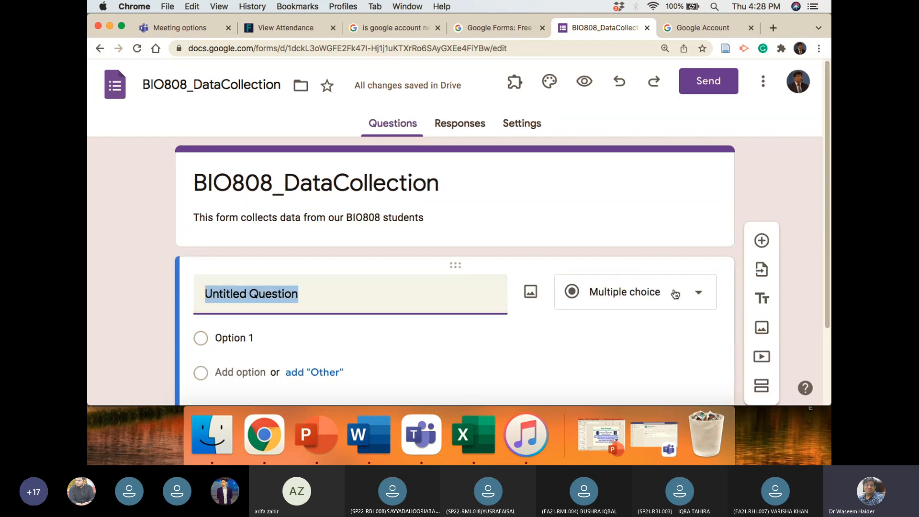
click(692, 294)
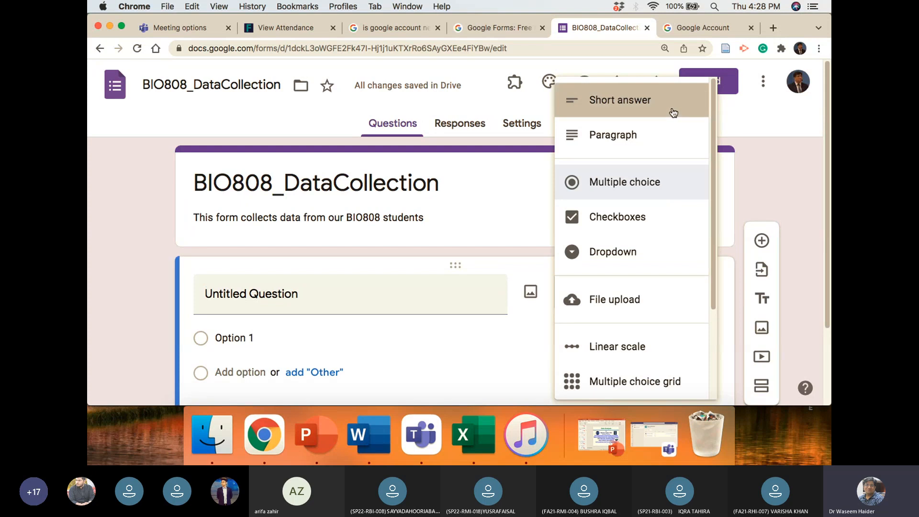
click(674, 113)
click(254, 286)
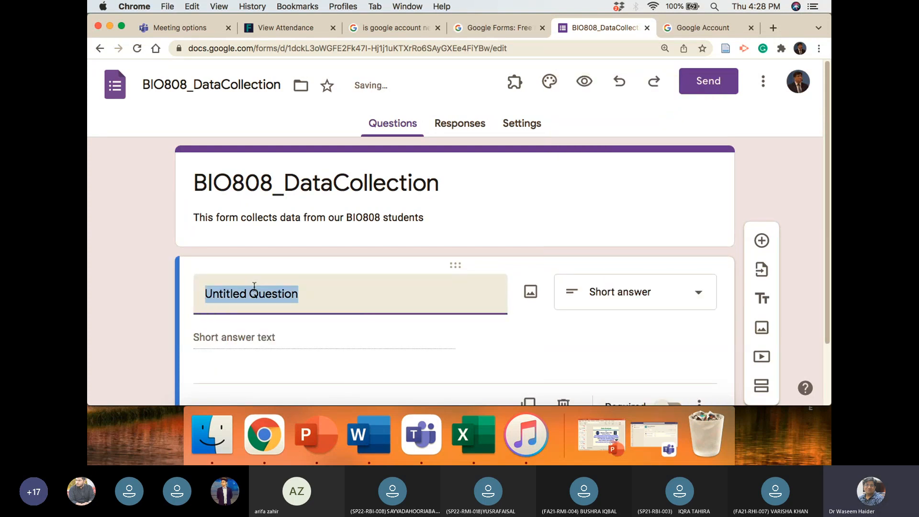
text(Name)
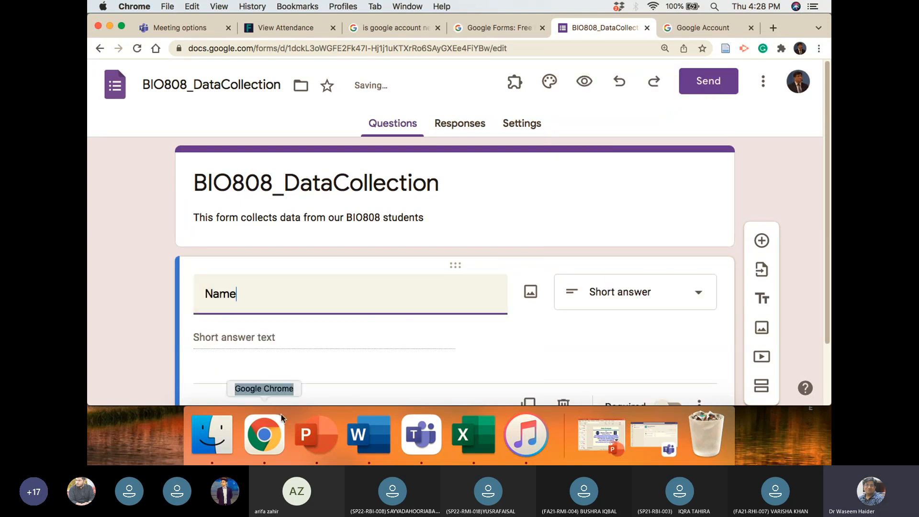
click(699, 295)
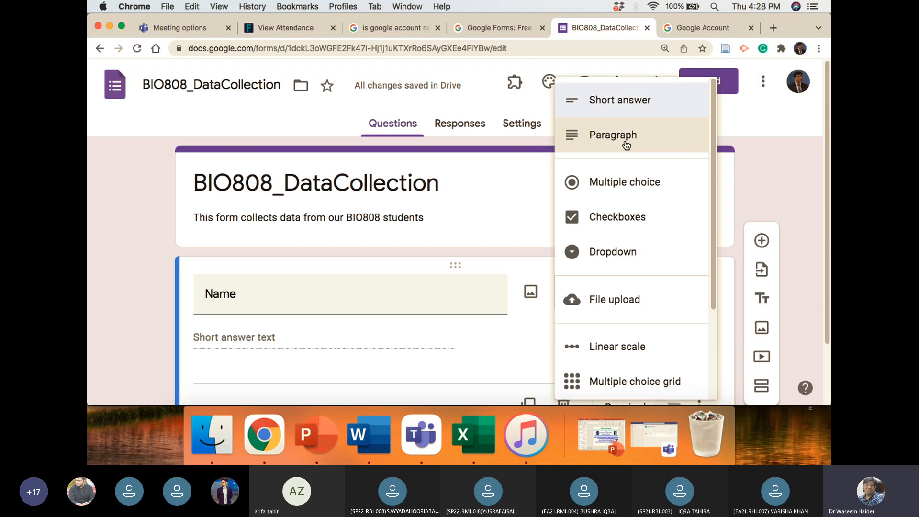
click(518, 209)
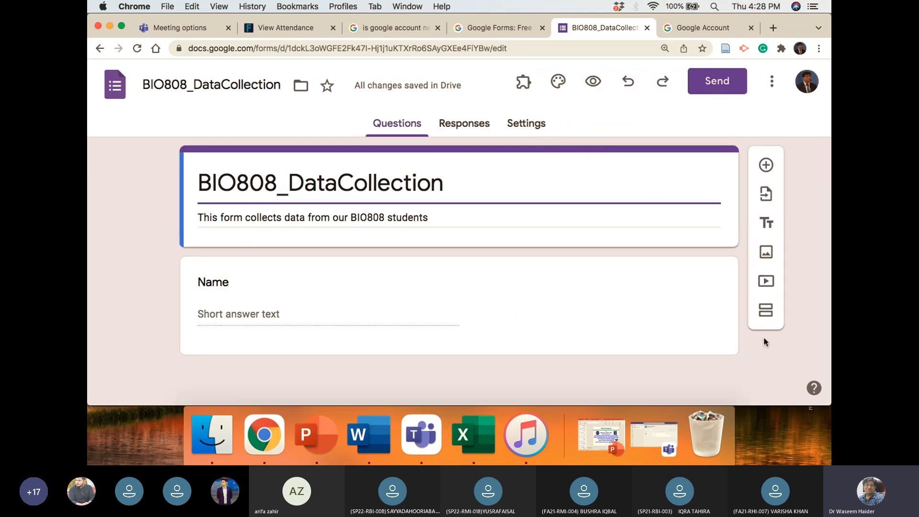
- Add a blank question below the Name question and delete the blank one placed above it
click(768, 166)
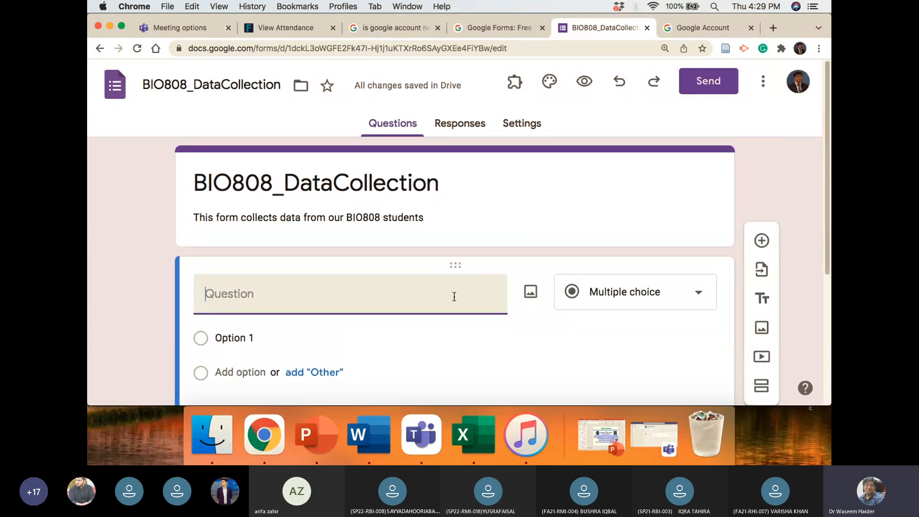
scroll(453, 295, down, 5)
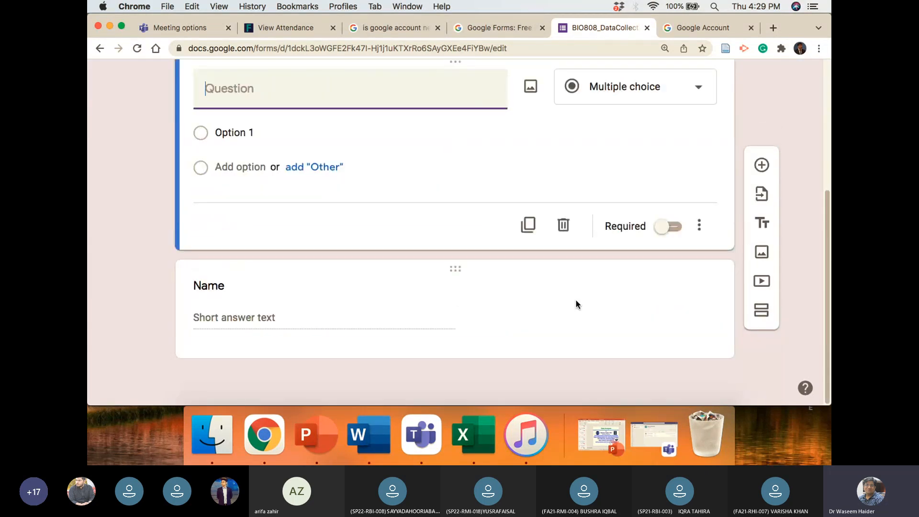
click(622, 322)
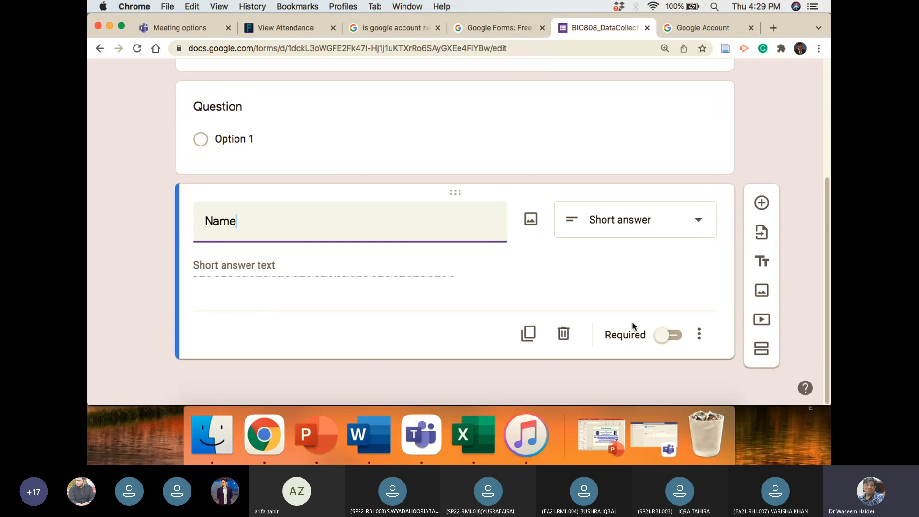
click(761, 205)
scroll(461, 214, up, 8)
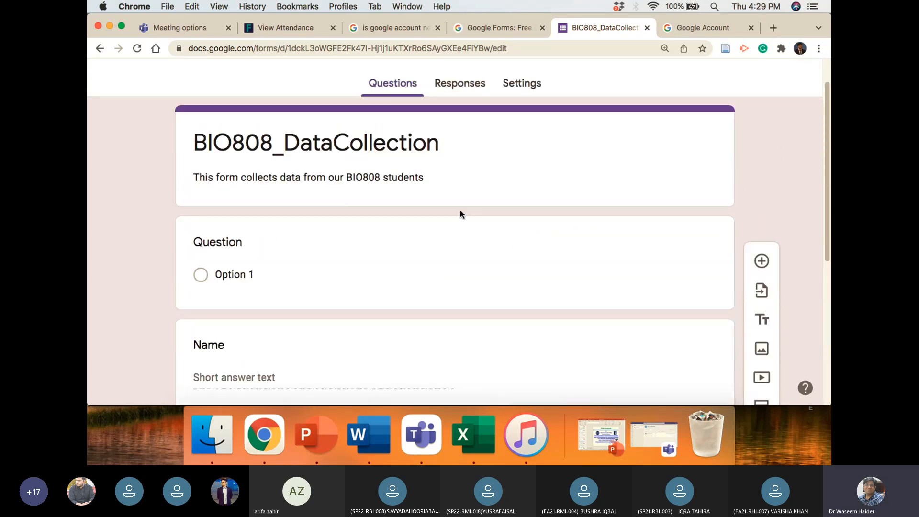
click(461, 228)
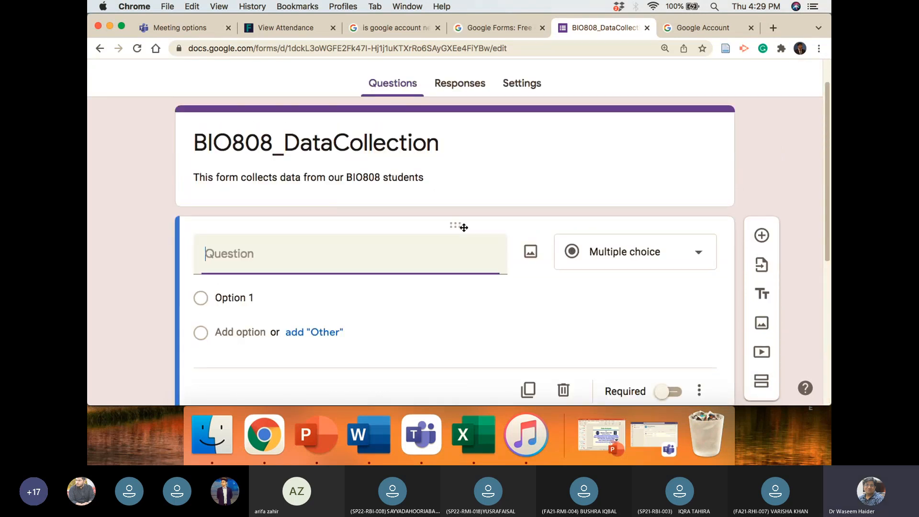
click(563, 390)
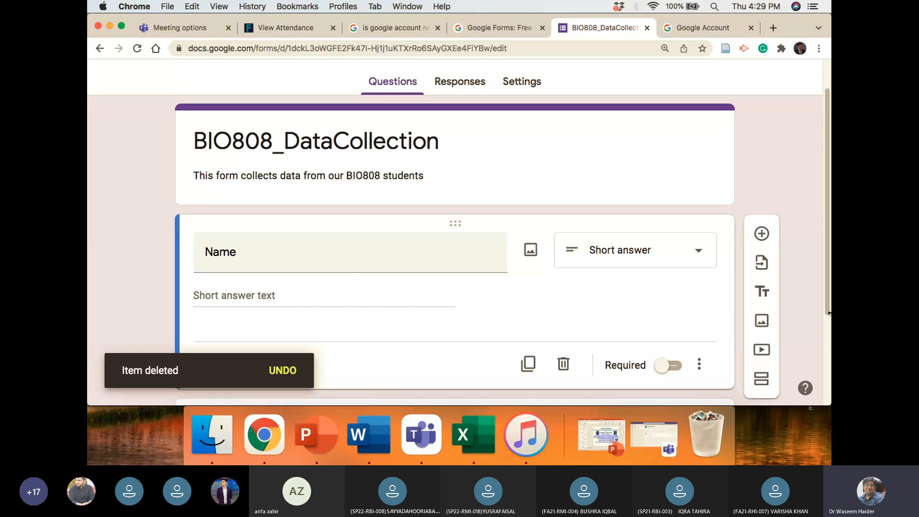
- Title the new multiple-choice question "Gender" and give it the options "M", "F" and "Other"
scroll(800, 240, down, 5)
click(397, 295)
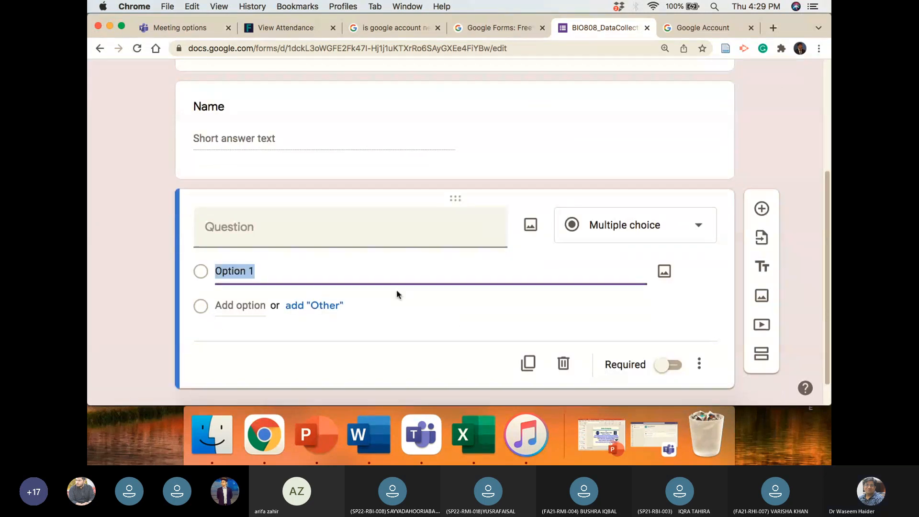
click(506, 215)
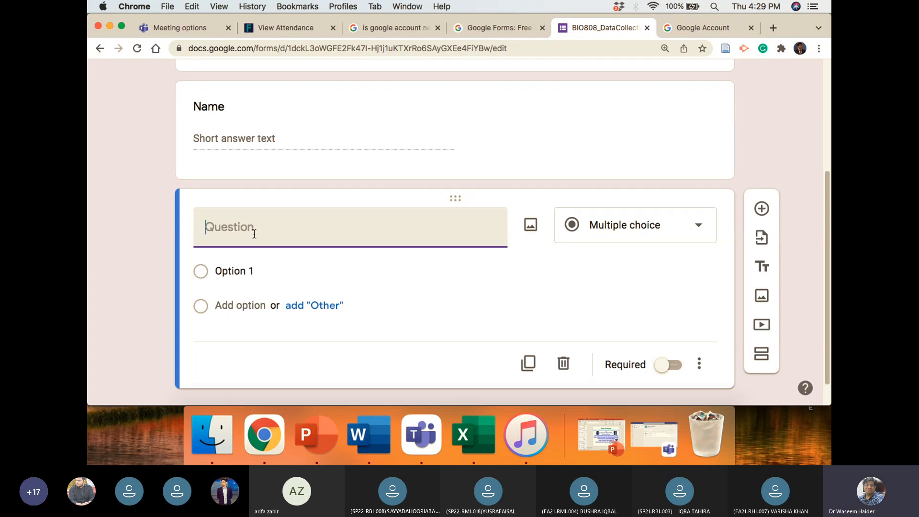
text(Gender)
click(259, 271)
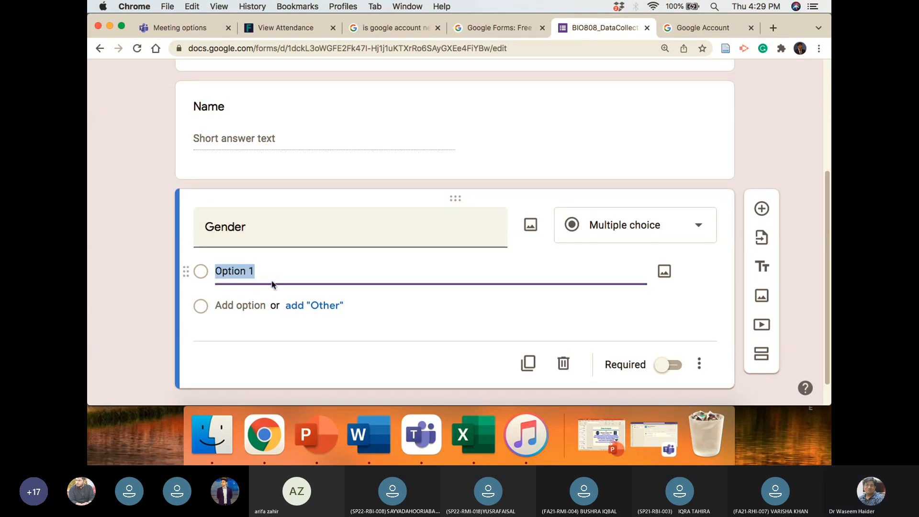
text(M)
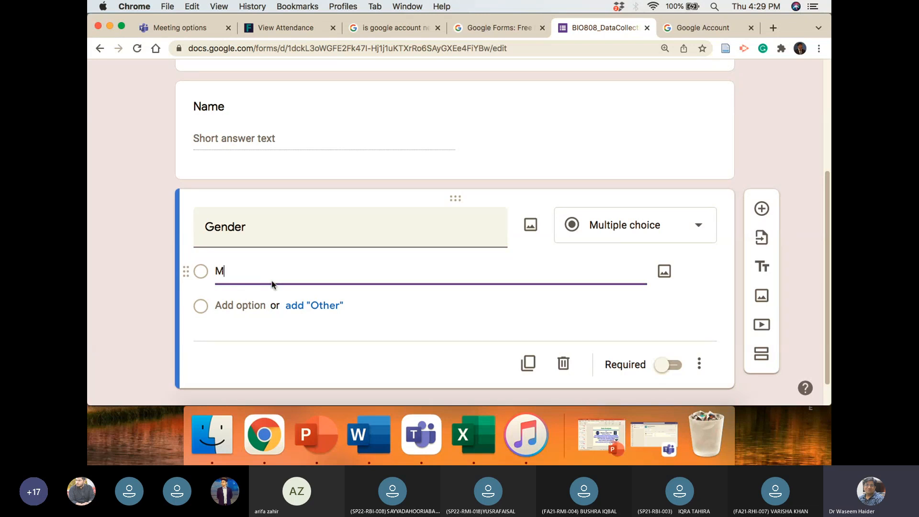
click(301, 308)
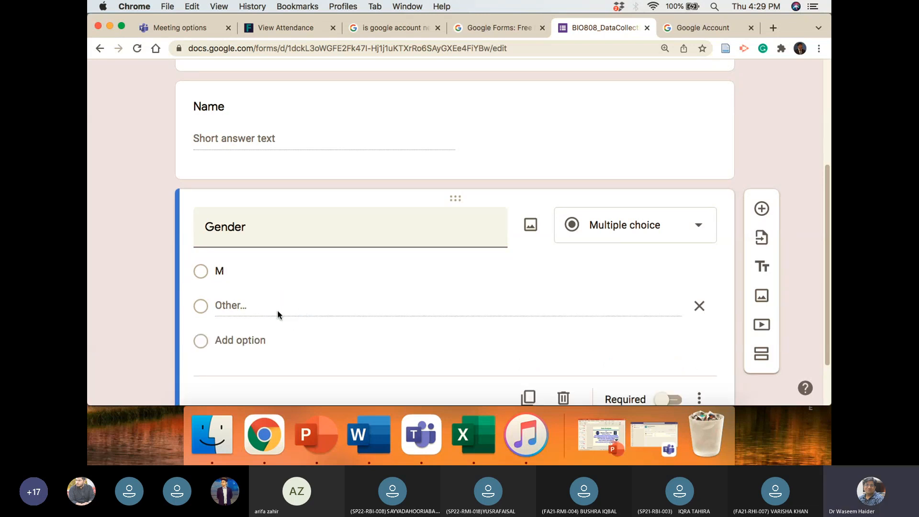
click(250, 343)
text(F)
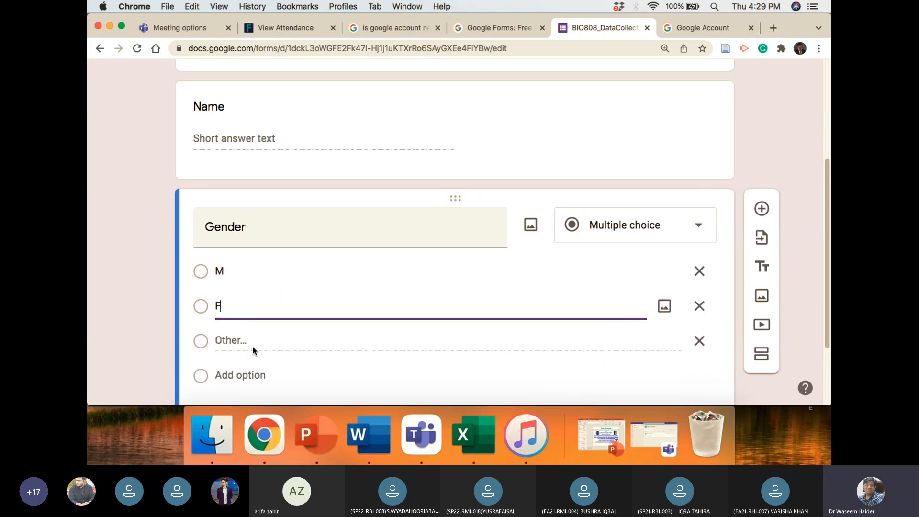
- Duplicate the Gender question and retitle the copy "Class"
scroll(664, 298, down, 3)
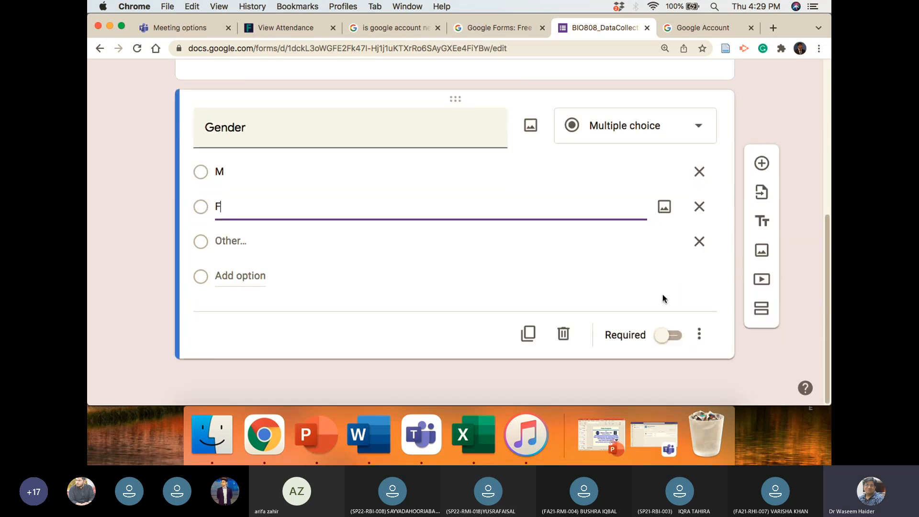
click(528, 334)
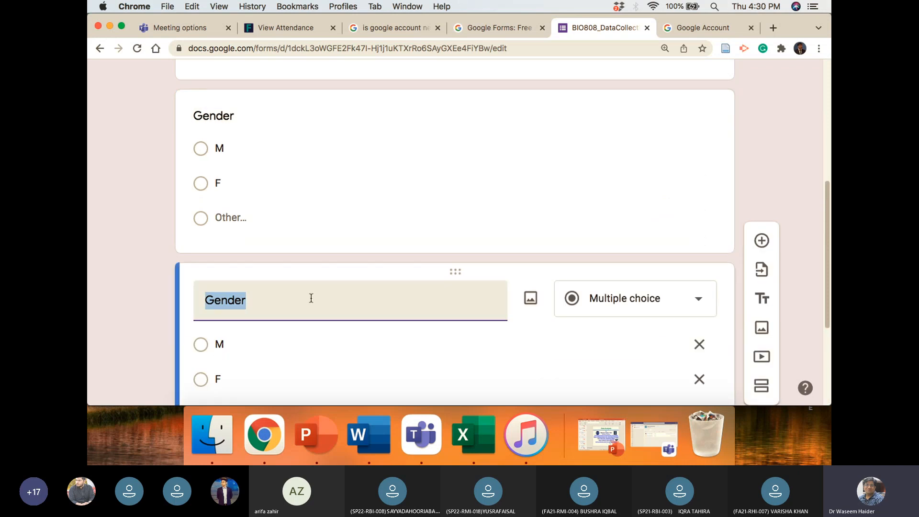
text(Ed)
key(BackSpace)
key(BackSpace)
text(Class)
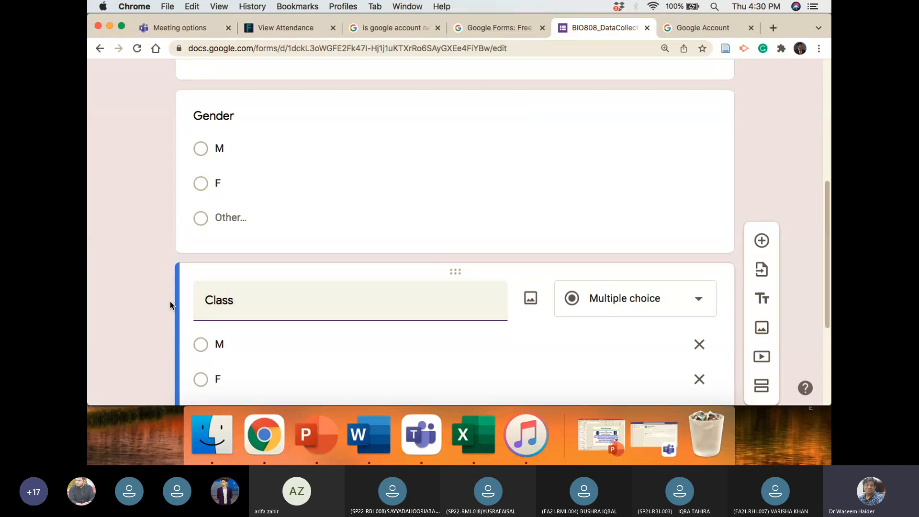
- Replace the first two options of the Class question with "MS" and "PhD"
click(219, 345)
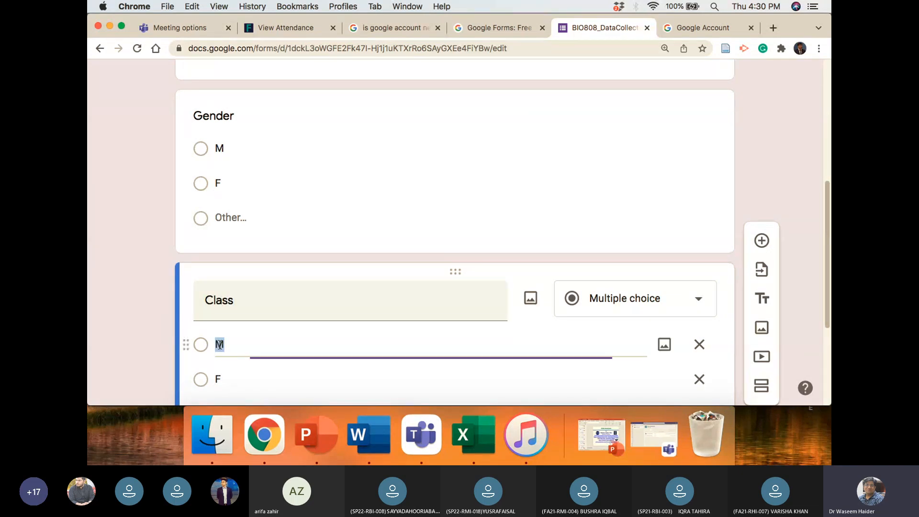
text(MS)
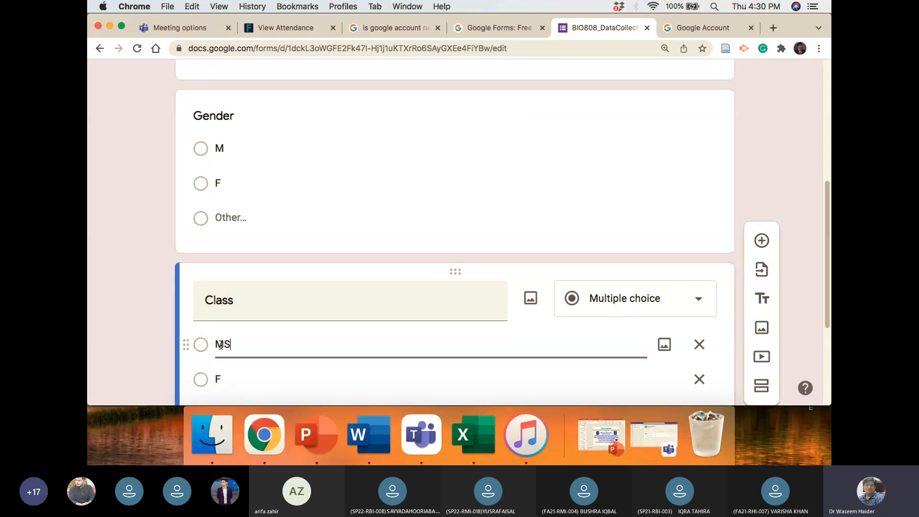
click(225, 373)
text(PhD)
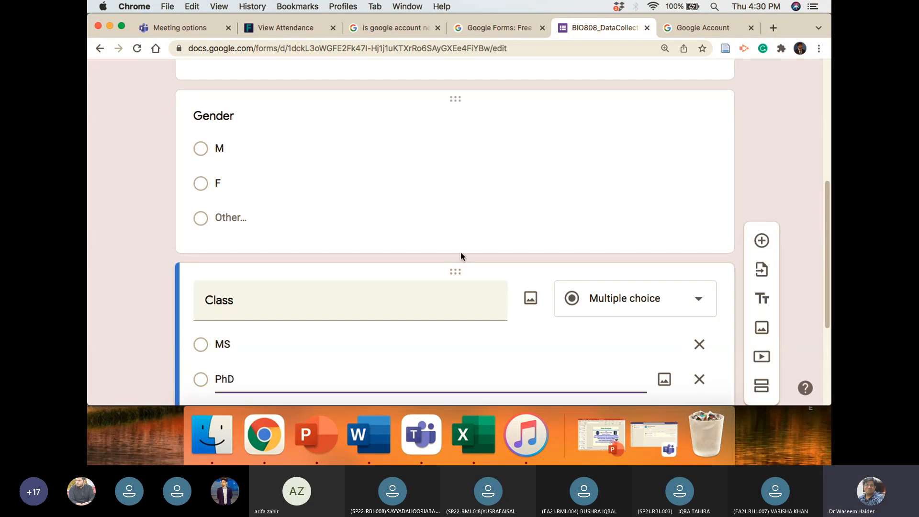
scroll(461, 254, down, 5)
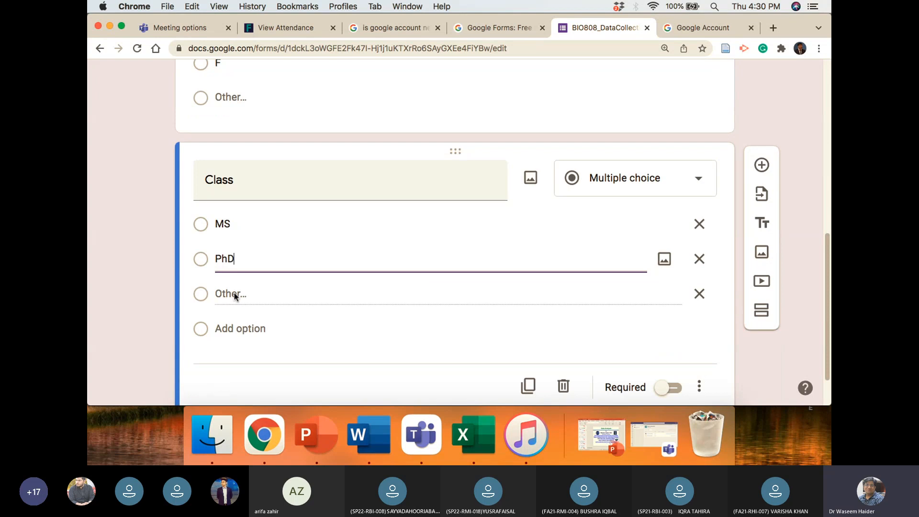
click(239, 328)
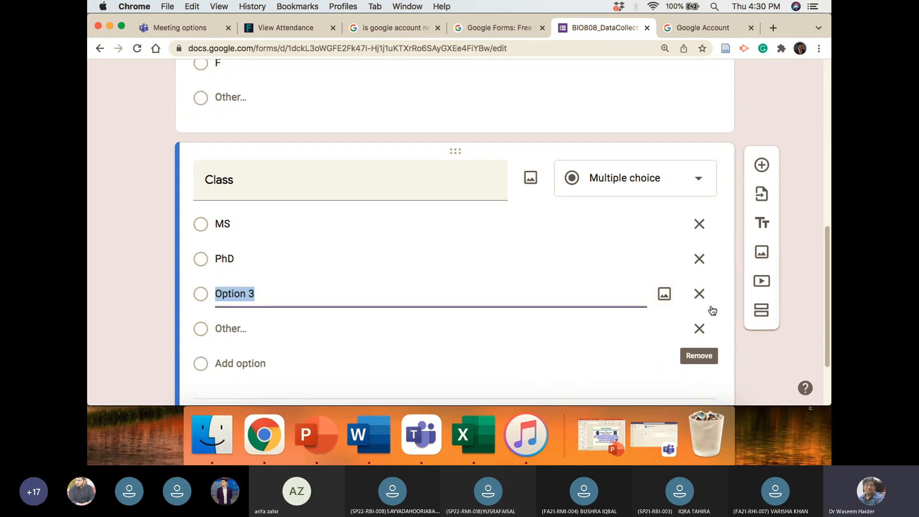
click(700, 295)
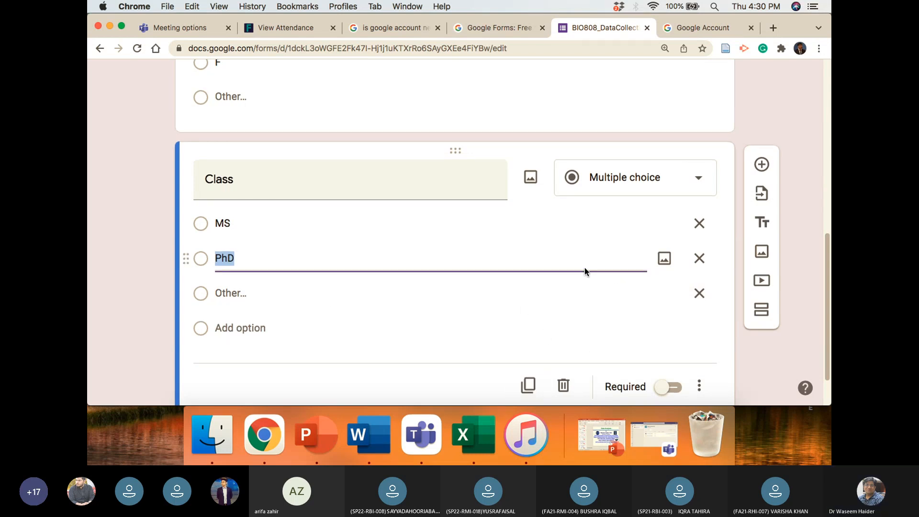
- Add a multiple-choice question titled "Lab" below Class, with "Bioinformatics" as its first option
scroll(585, 268, down, 2)
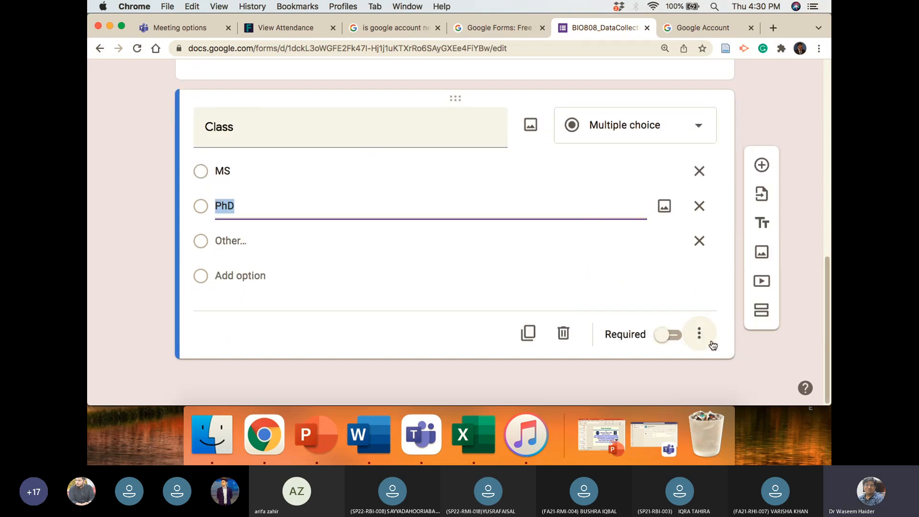
click(761, 165)
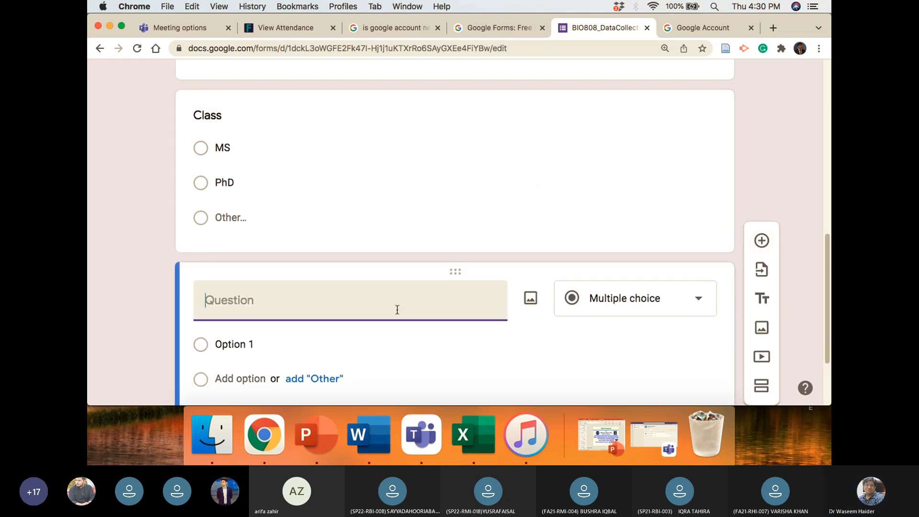
text(Lab)
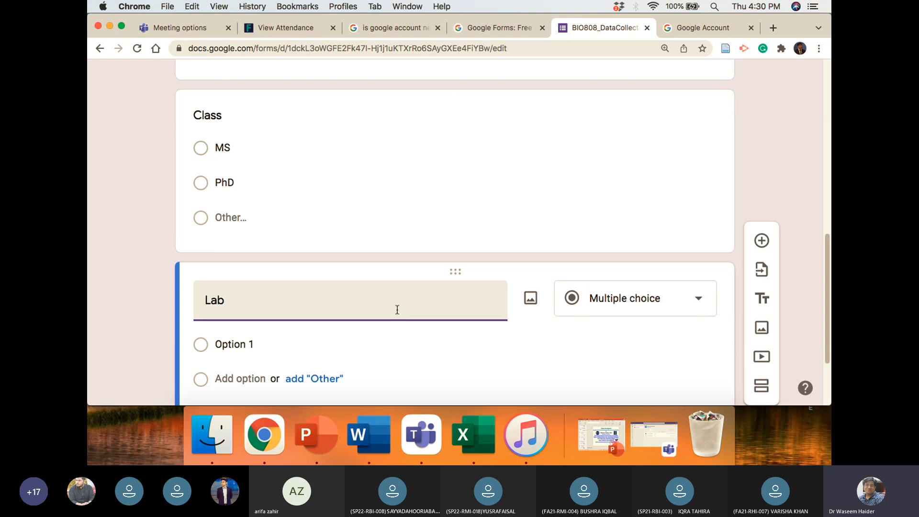
click(272, 346)
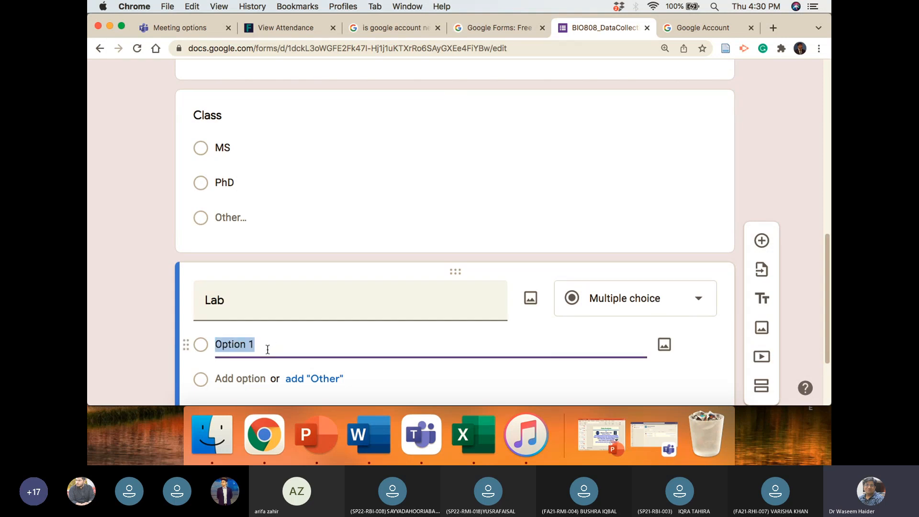
text(Bioin)
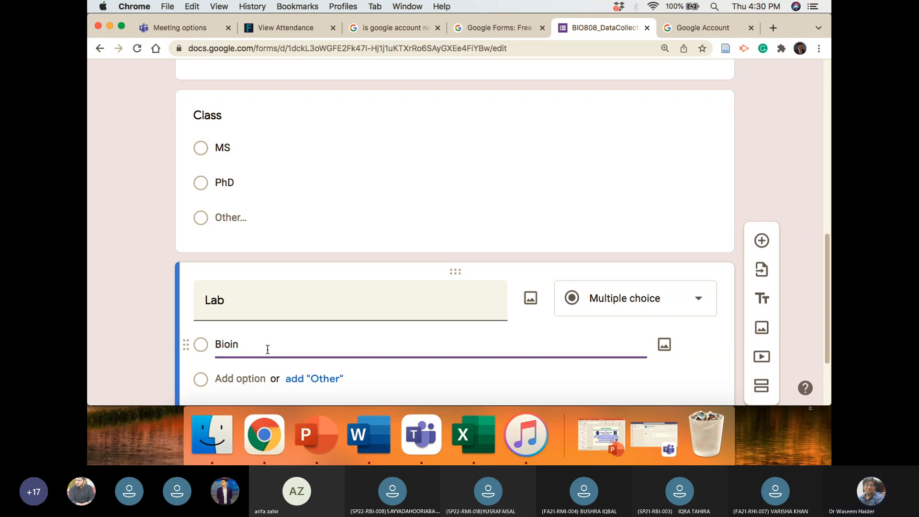
text(formatics)
- Add an "Other" choice and a second option "Virology" to the Lab question
click(338, 384)
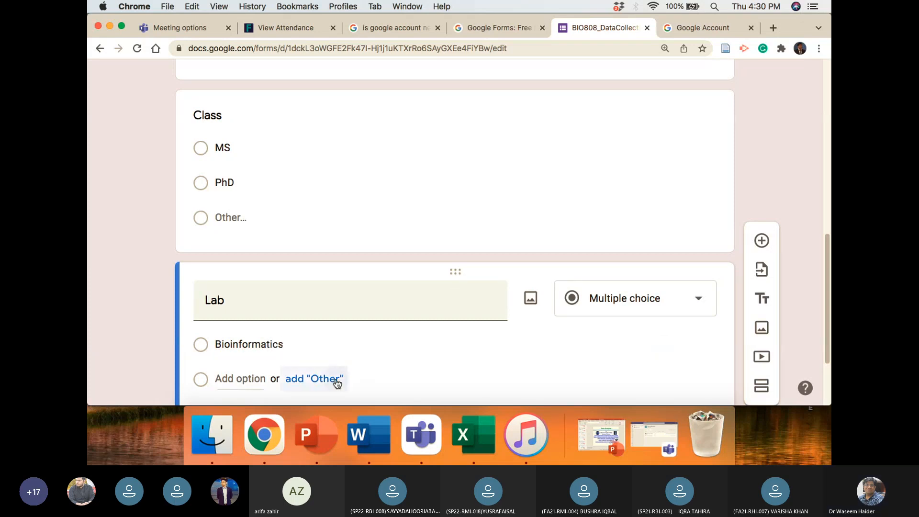
scroll(450, 312, down, 3)
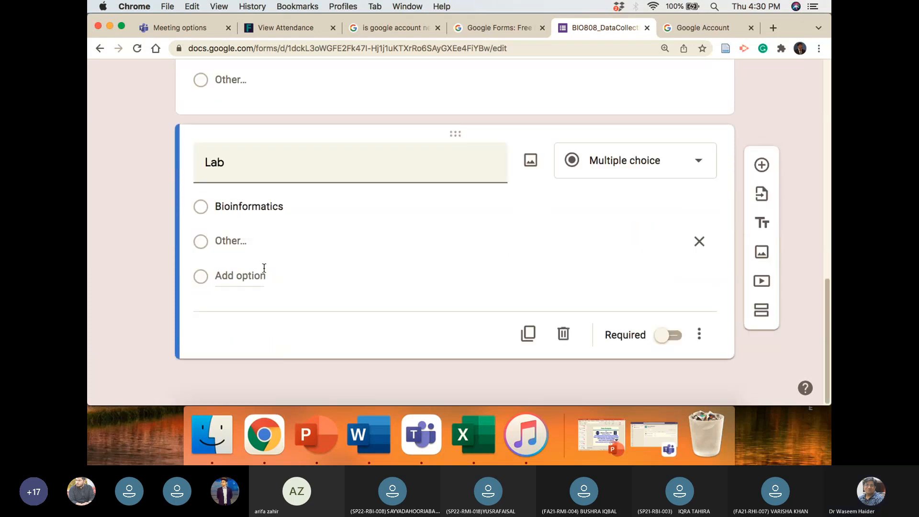
click(276, 271)
text(V)
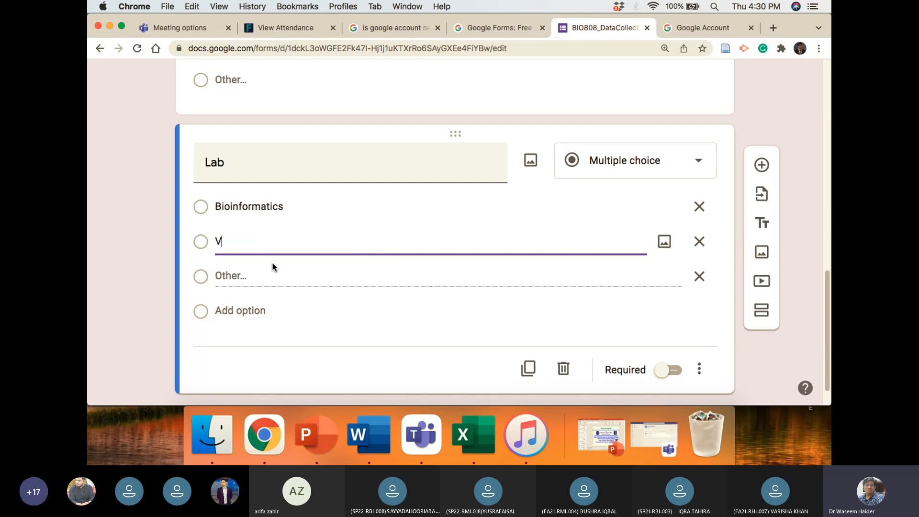
text(irology)
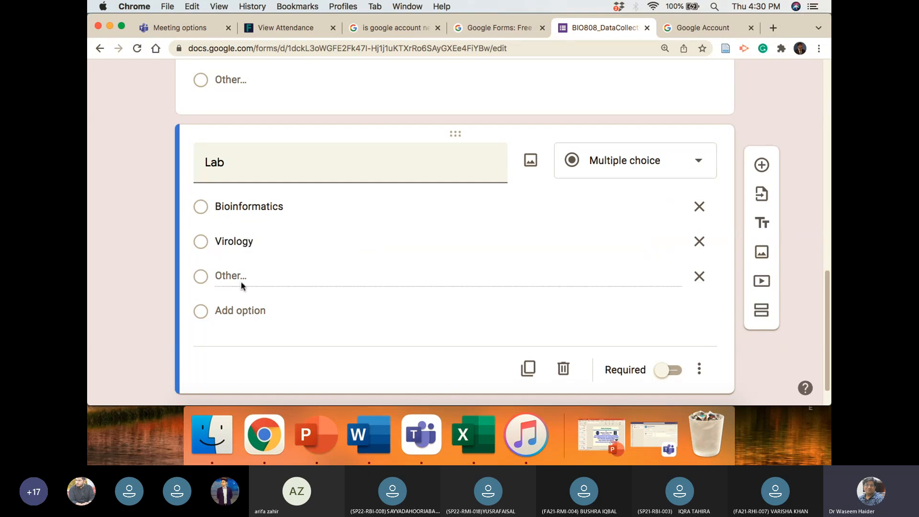
- Add "Microbiology" and "Biochemistry & Mol. Biology" as the third and fourth options of the Lab question
click(245, 311)
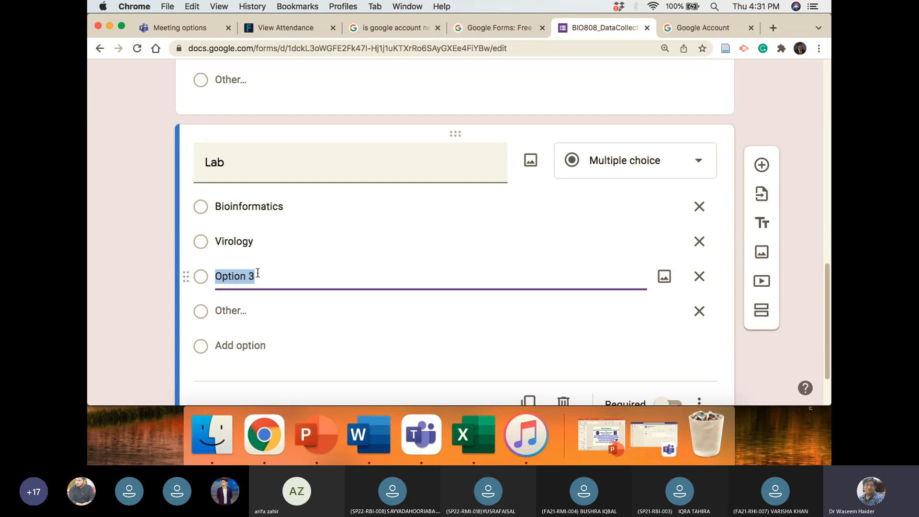
text(Microbiology)
click(250, 349)
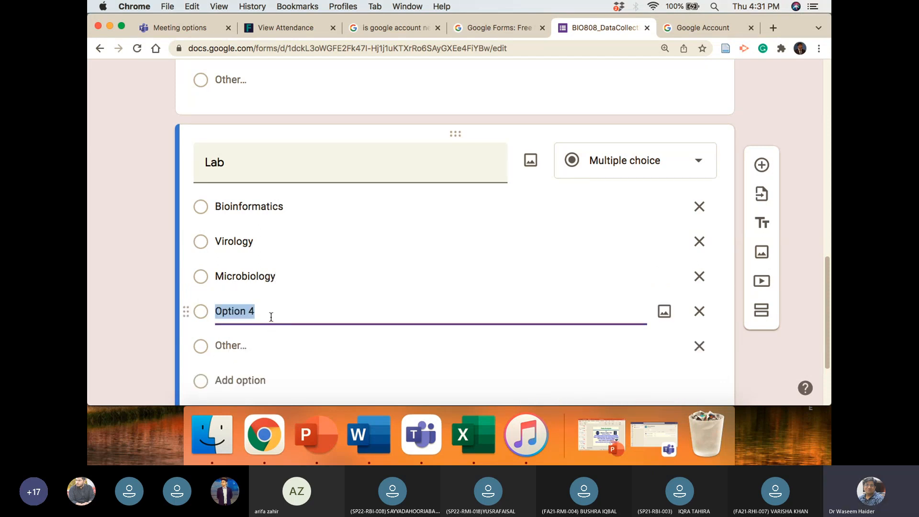
text(Biochemistry)
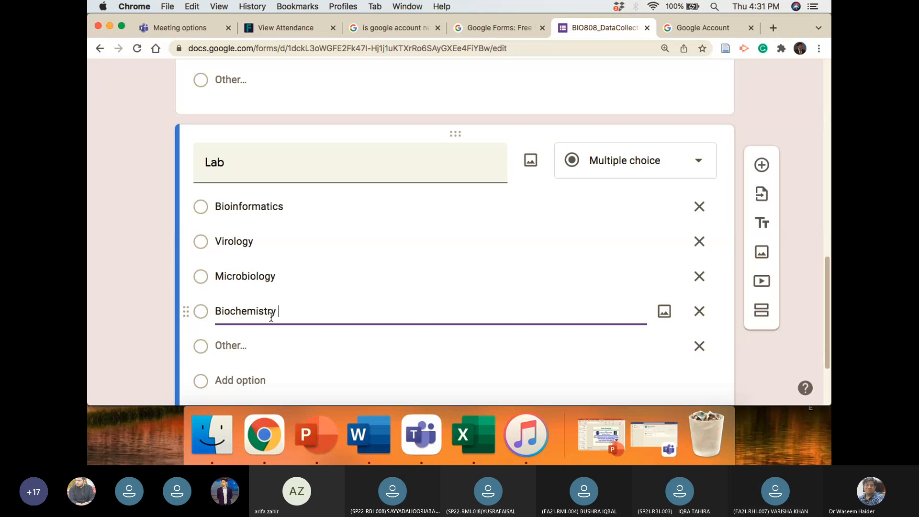
text( & M)
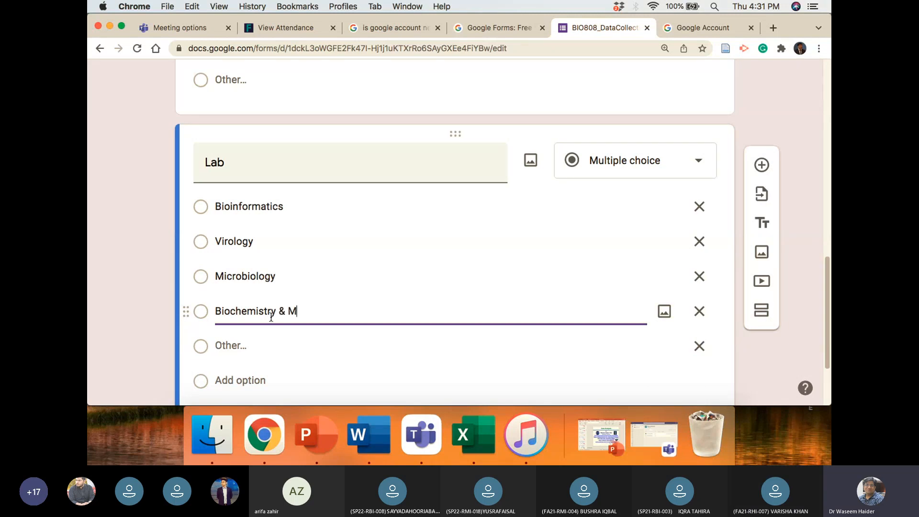
text(ol. Biology)
- Add a fifth option with its default text to the Lab question and retitle the question "Lab/Theme"
click(240, 380)
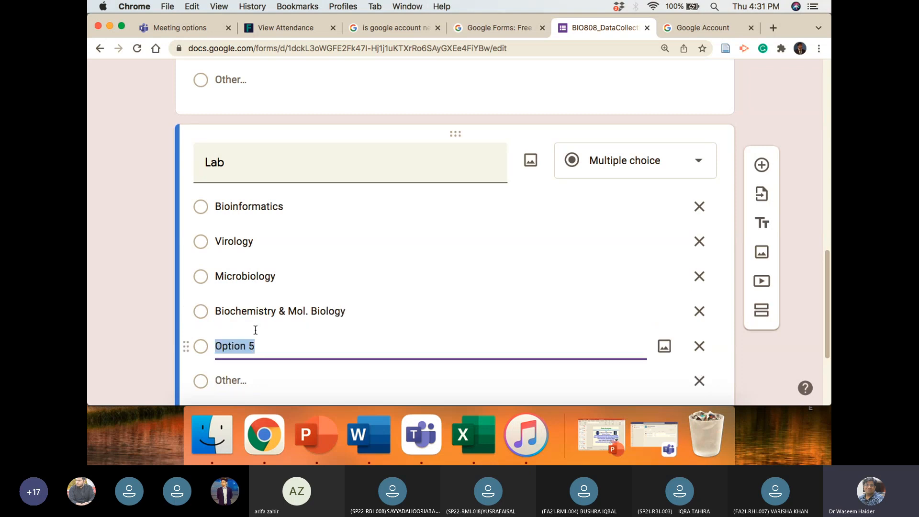
click(232, 170)
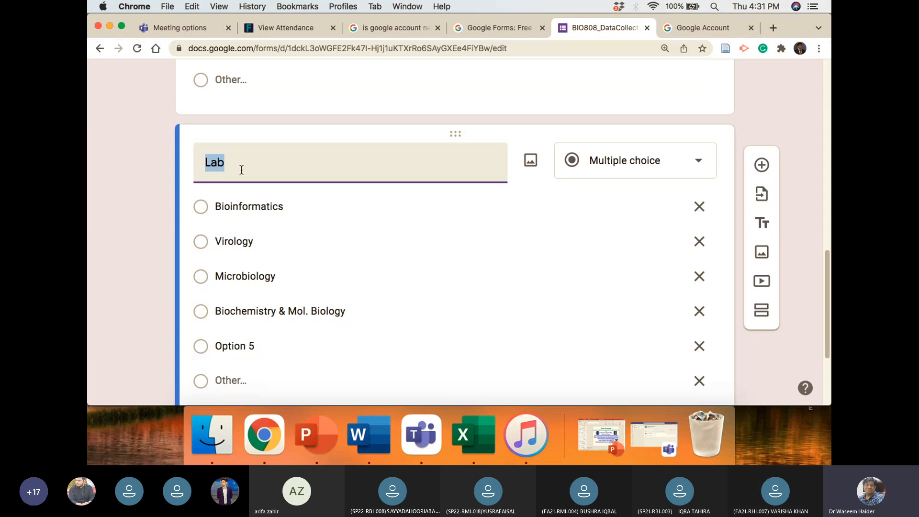
click(242, 170)
text(/)
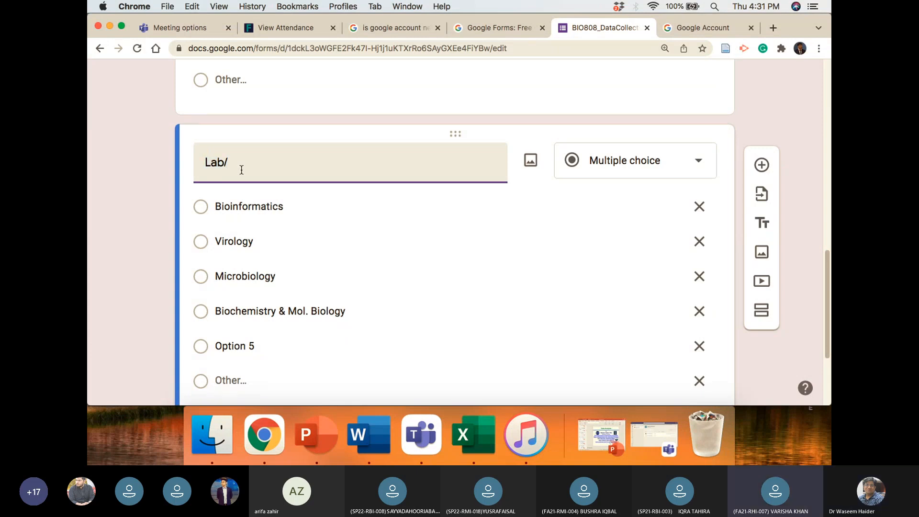
text(Theme)
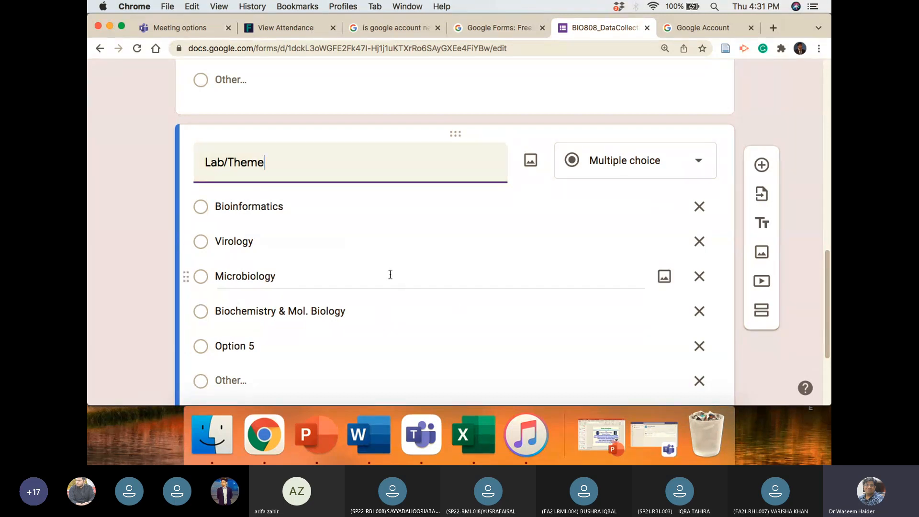
- Replace the fifth option's text in the Lab/Theme question with "Molecular Genetics"
click(261, 345)
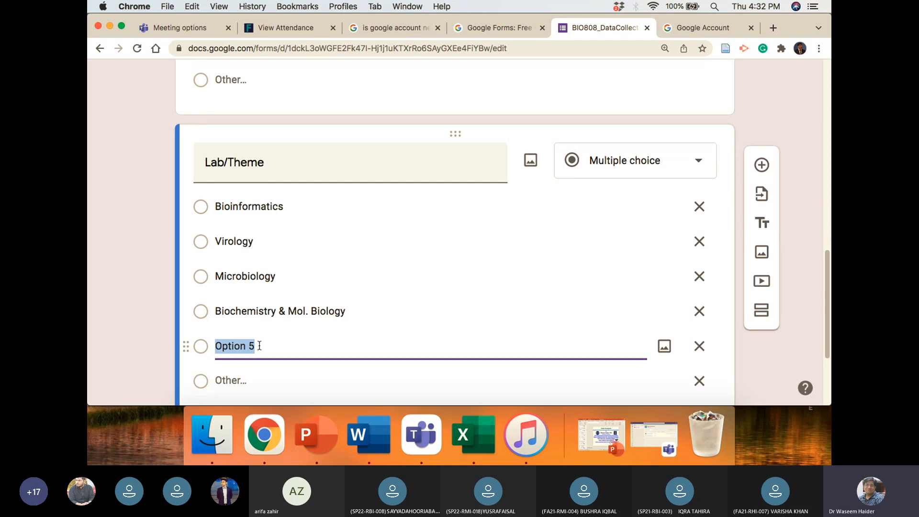
text(Mole)
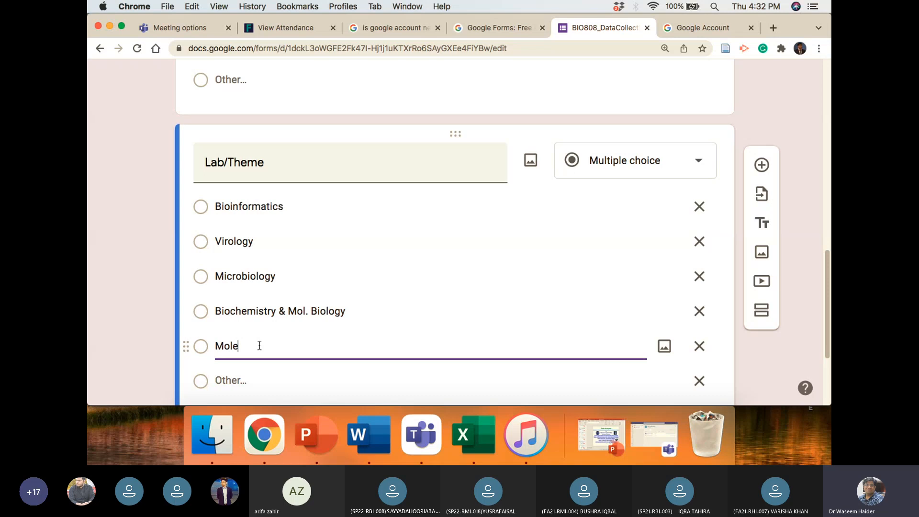
text(cular Genetics)
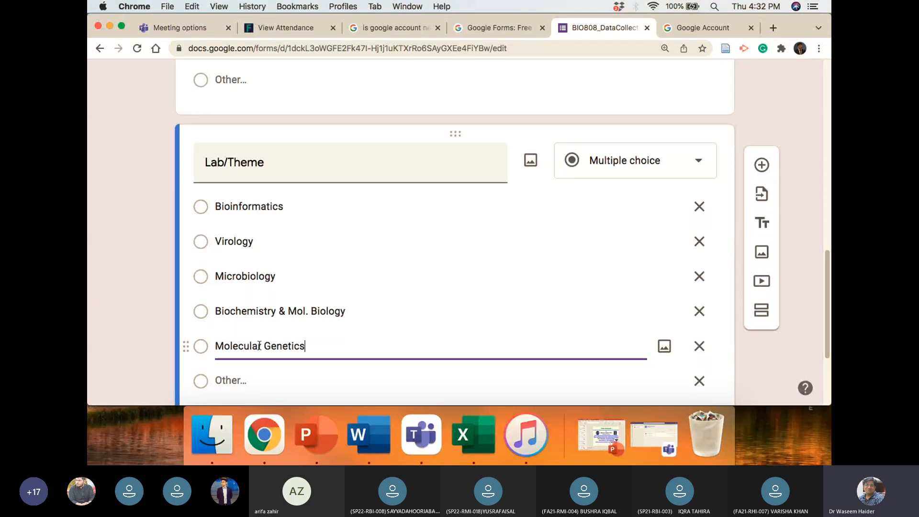
- Add "Health Informatics" as the sixth option of the Lab/Theme question
click(243, 383)
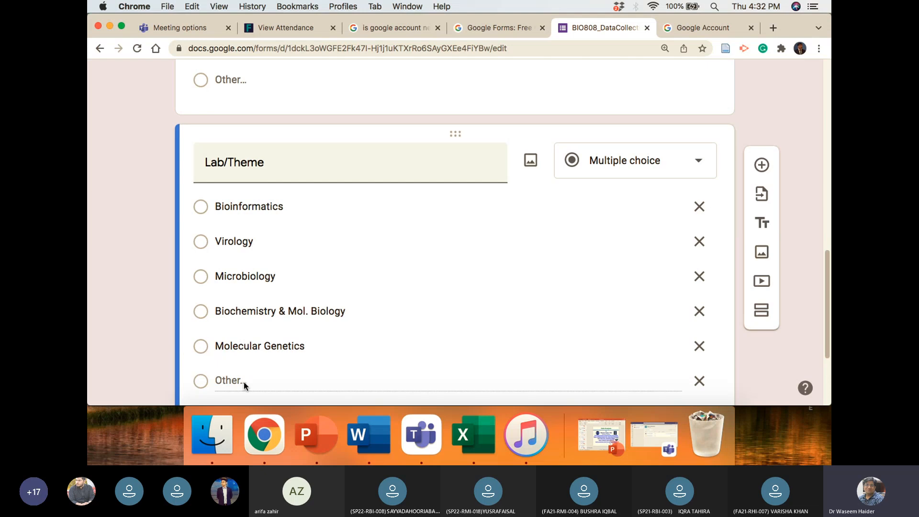
scroll(244, 381, down, 5)
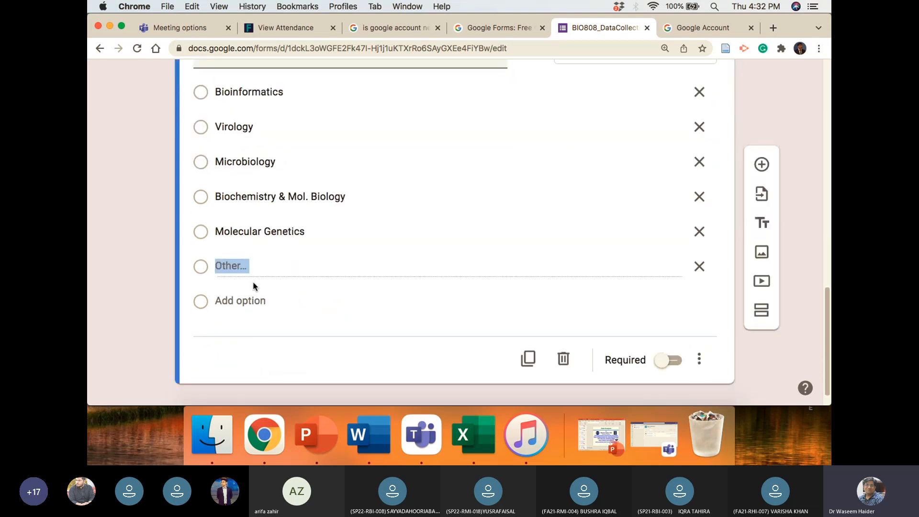
click(261, 301)
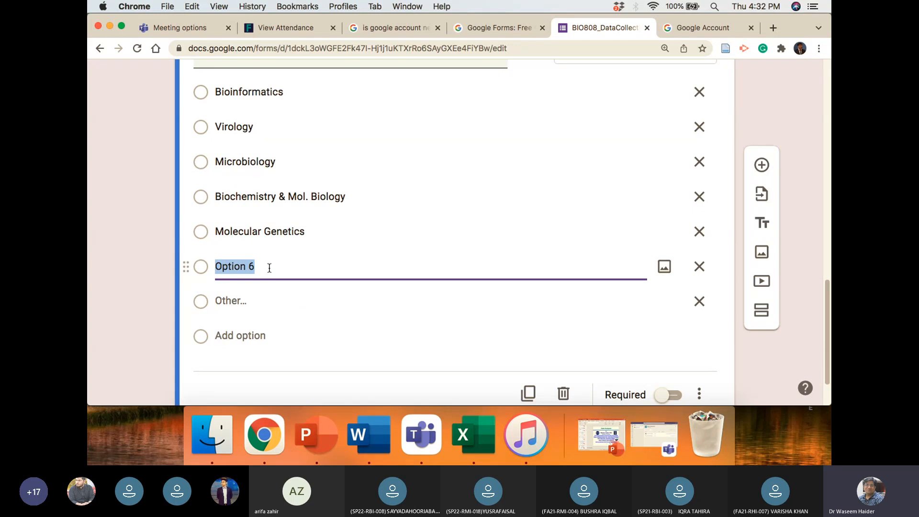
text(Heal)
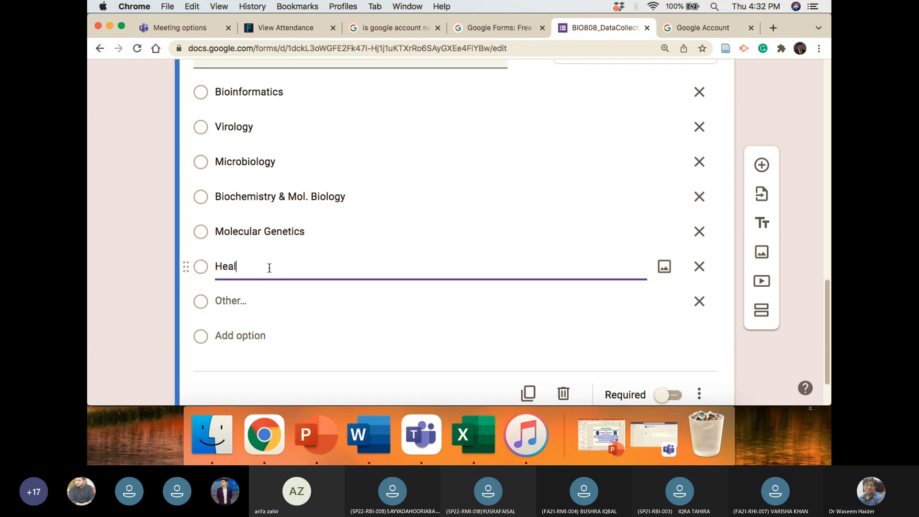
text(th In)
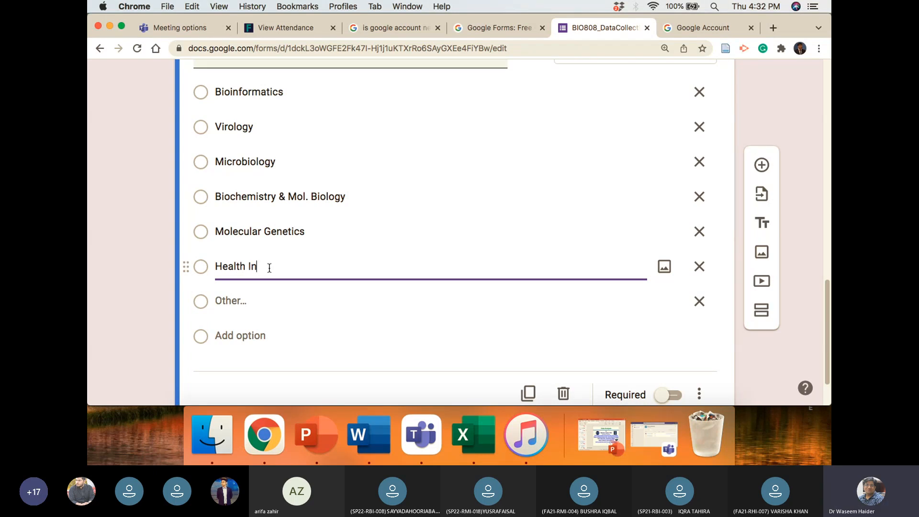
text(formatics)
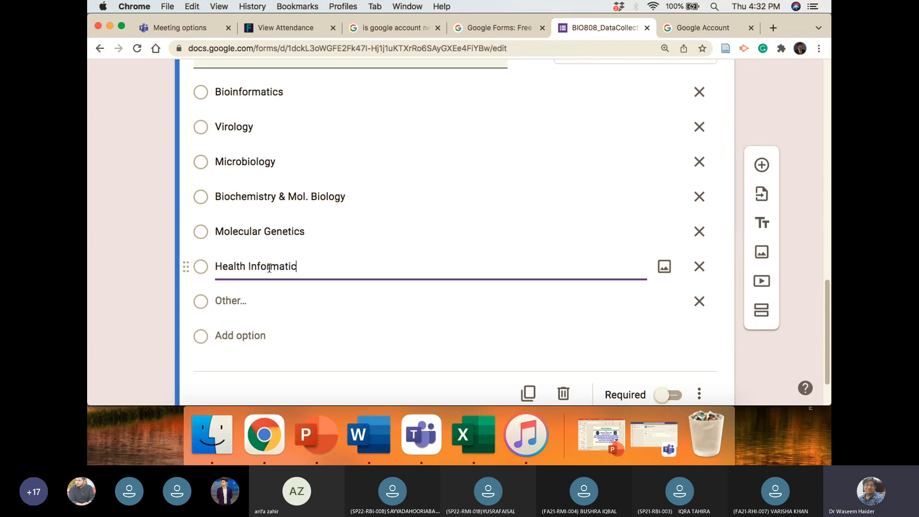
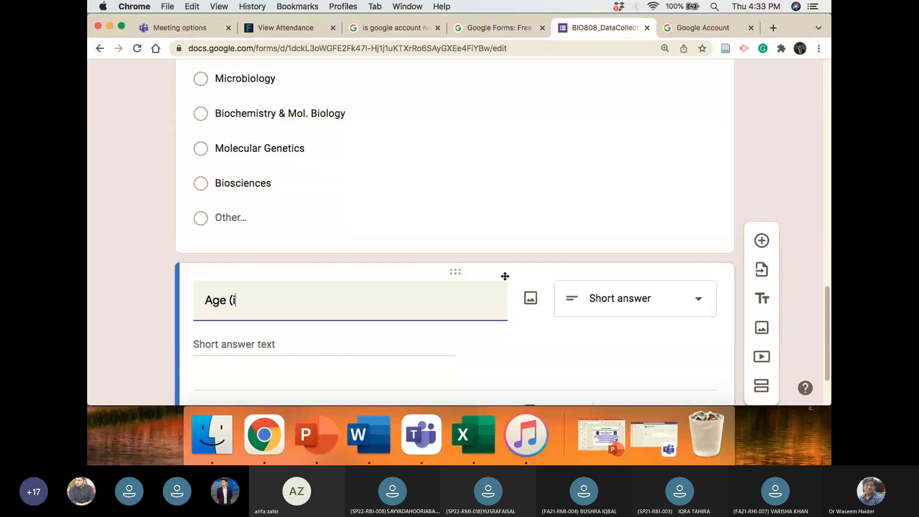
- Complete the new question's title as "Age (in Years)" and add a question titled "Weight (in KG)" below it
text(rs)
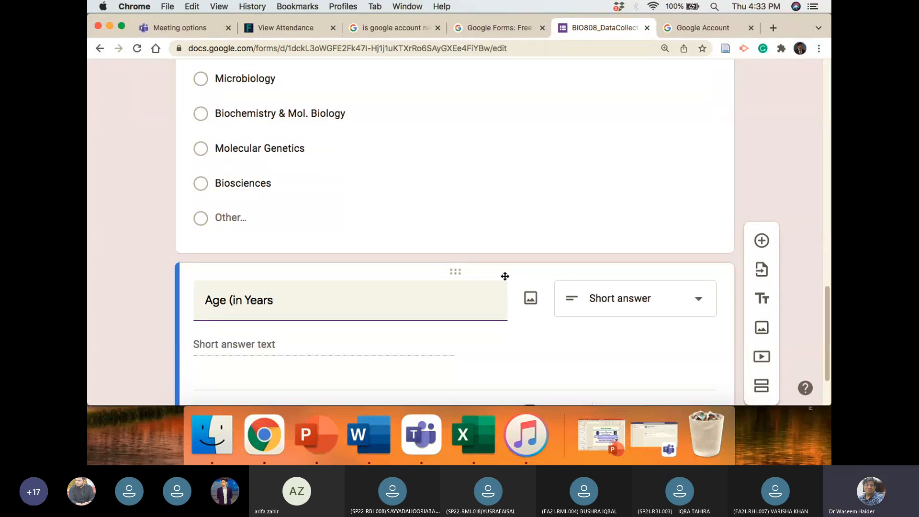
text())
scroll(528, 326, down, 3)
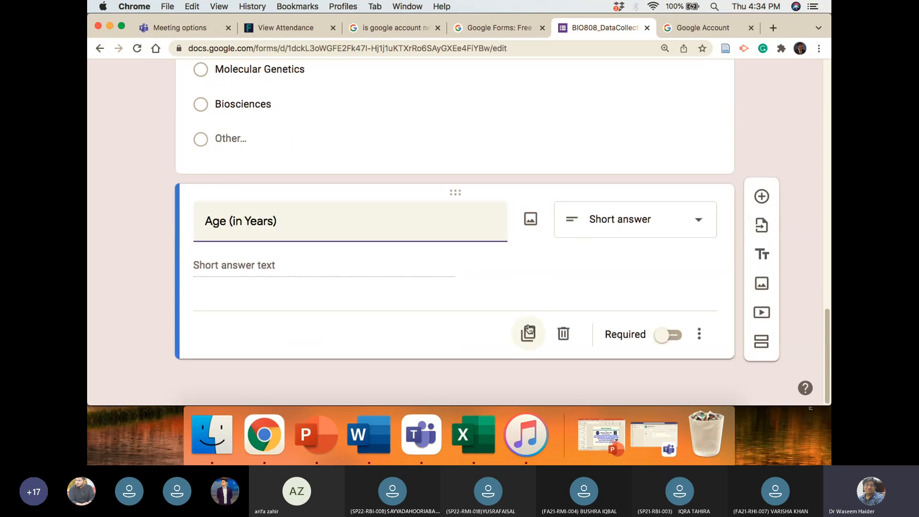
click(762, 202)
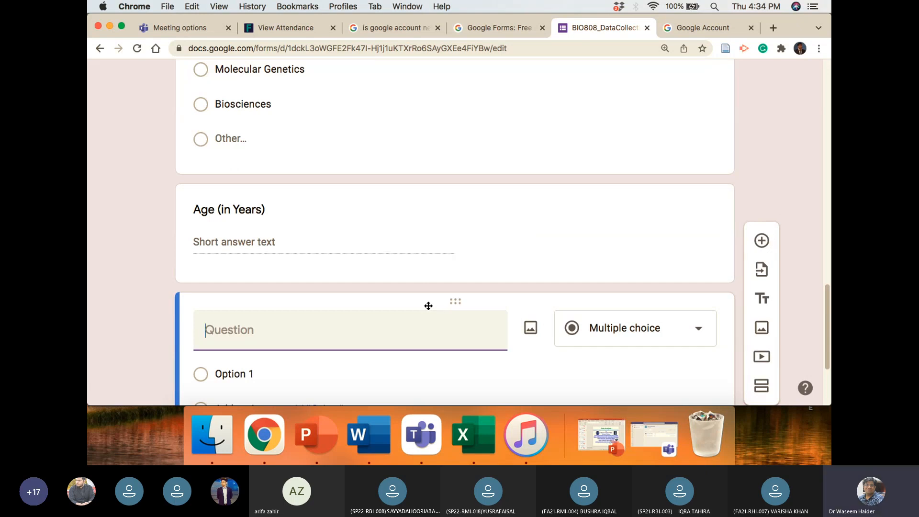
text(Weight (in KG))
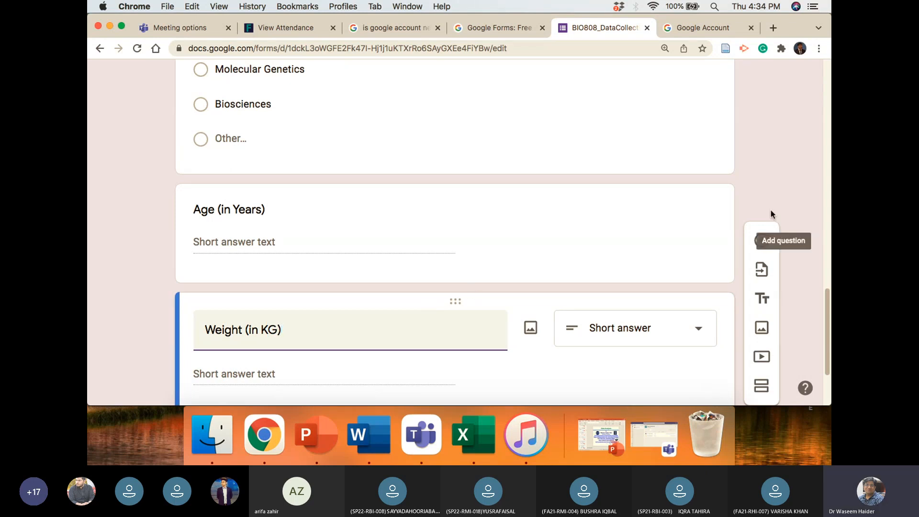
- Add a short-answer question titled "Height (Centi Meters)" below Weight, followed by a blank multiple-choice question
click(762, 241)
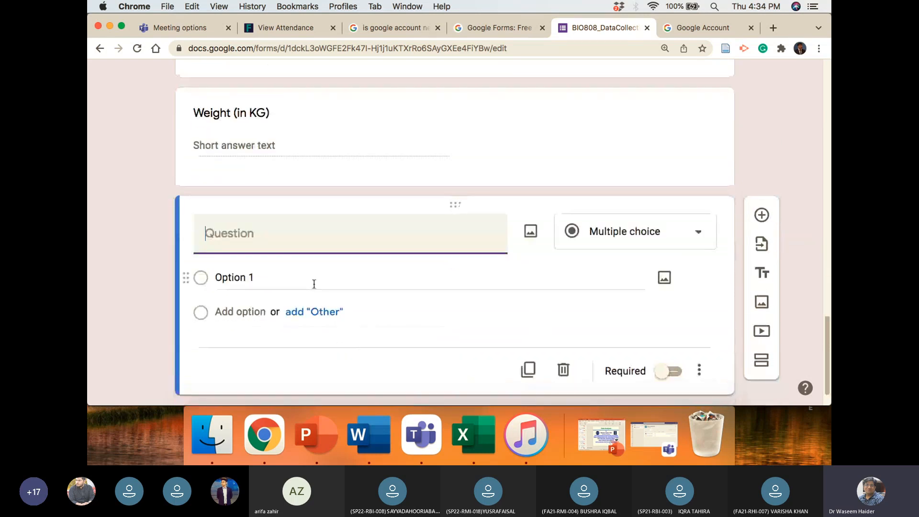
text(Height (CM)
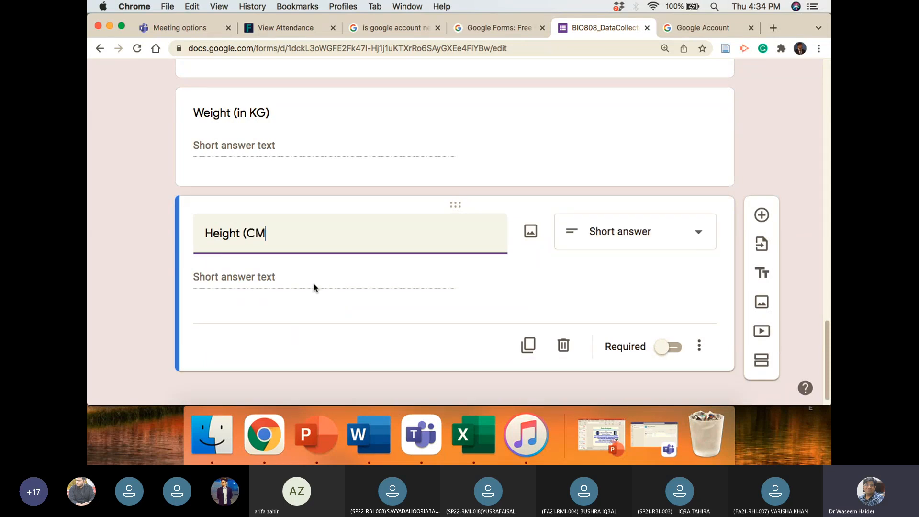
key(BackSpace)
text(enti Meters))
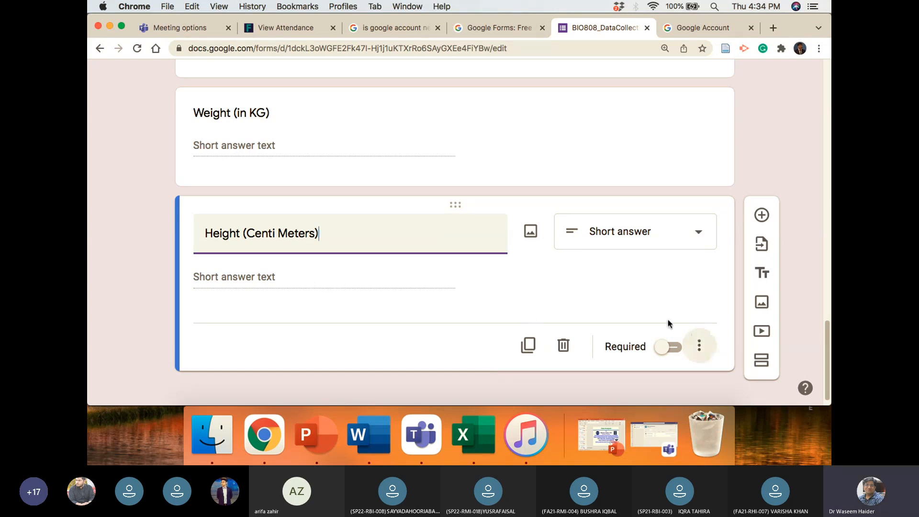
click(761, 216)
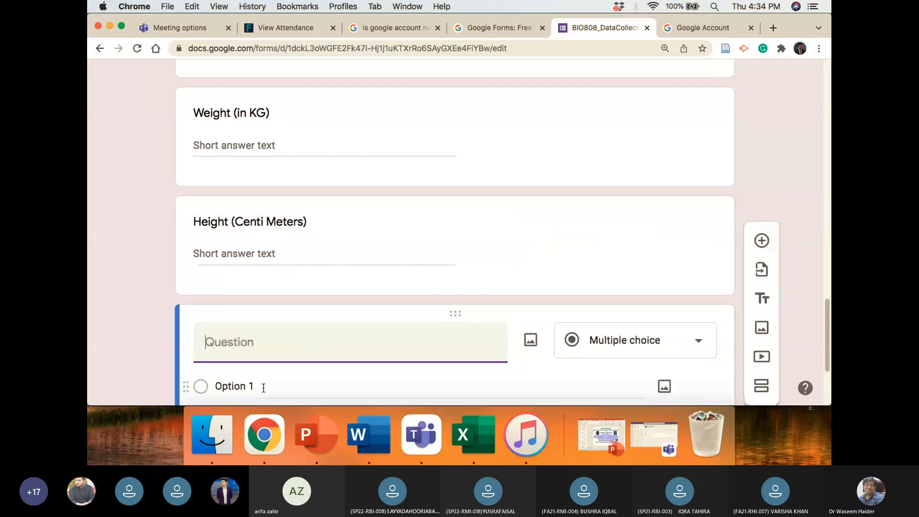
- Delete the Name question from the form and return to the blank question at its end
scroll(295, 308, up, 15)
scroll(301, 309, up, 2)
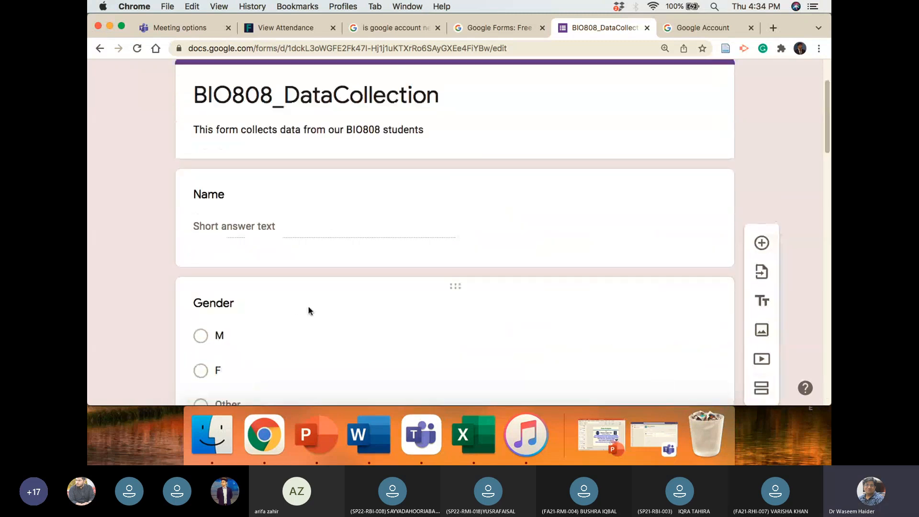
click(461, 179)
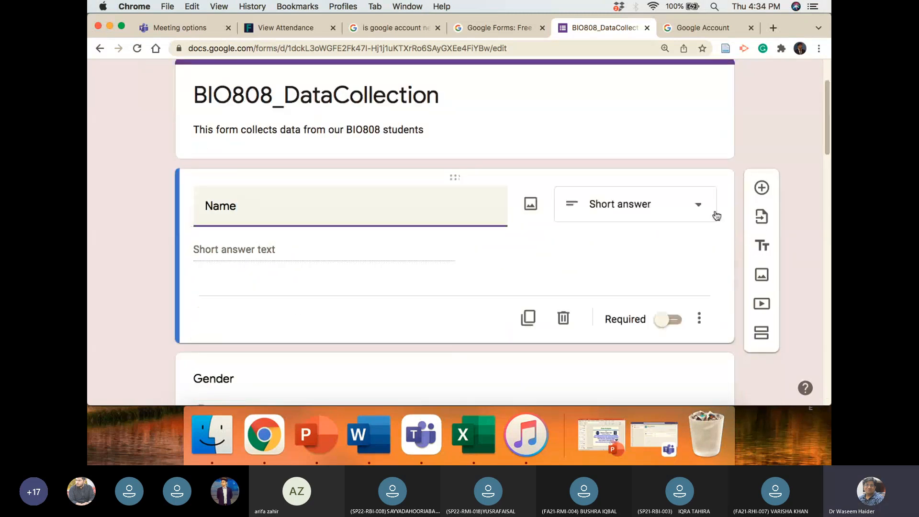
click(564, 320)
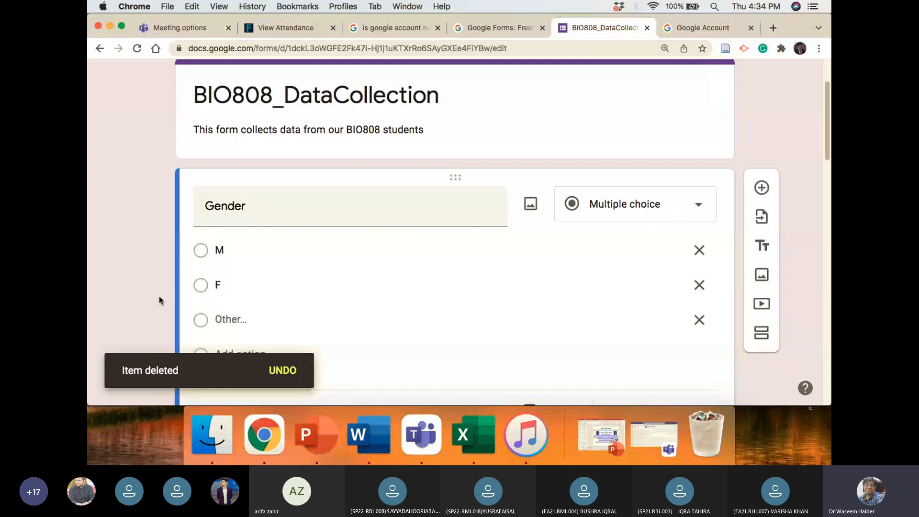
scroll(718, 322, down, 5)
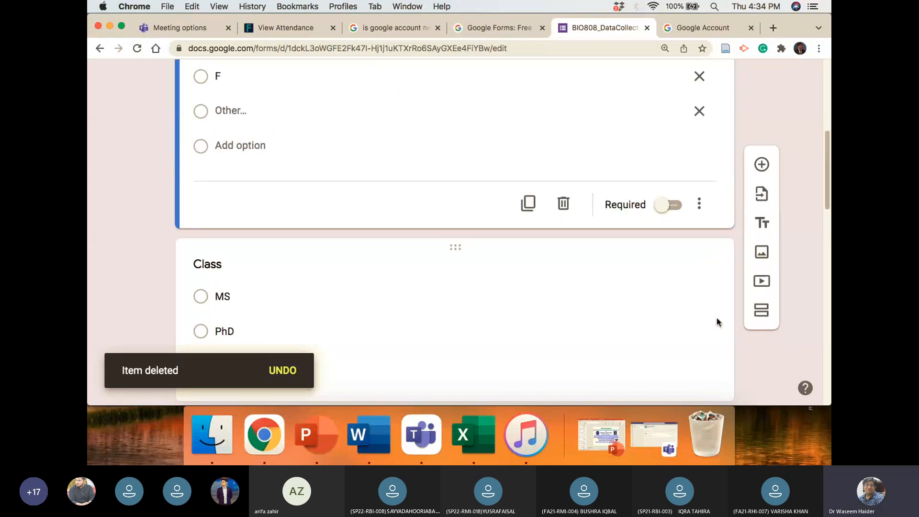
scroll(717, 322, down, 20)
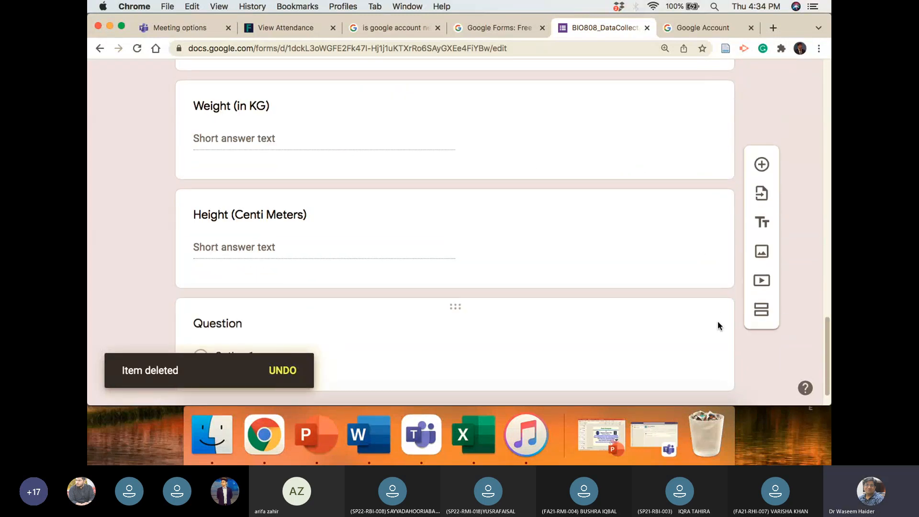
- Look over the Teams meeting and team activity windows, and minimise the Teams windows to return to the form
scroll(717, 326, down, 2)
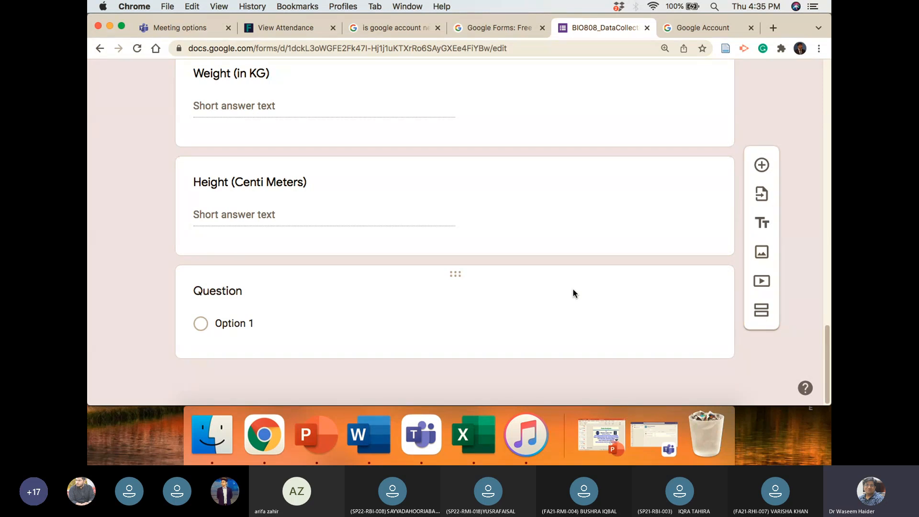
click(831, 4)
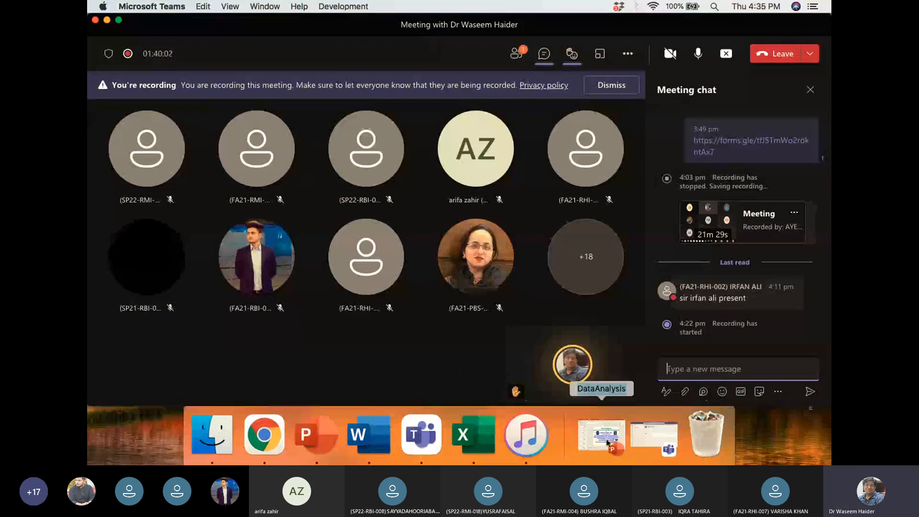
click(653, 443)
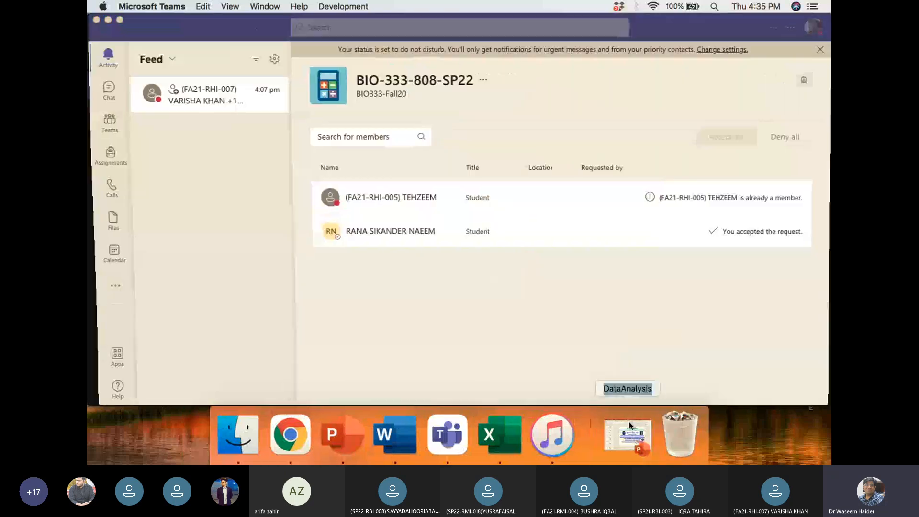
click(108, 20)
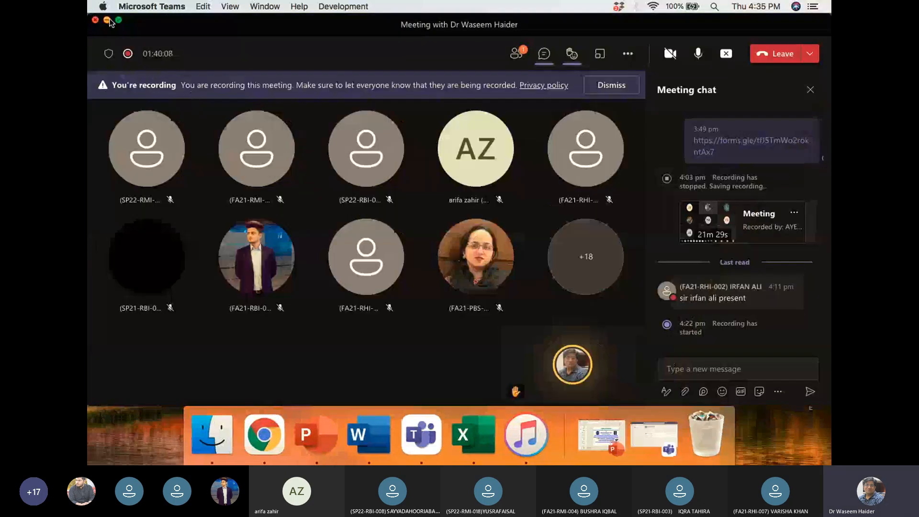
click(108, 21)
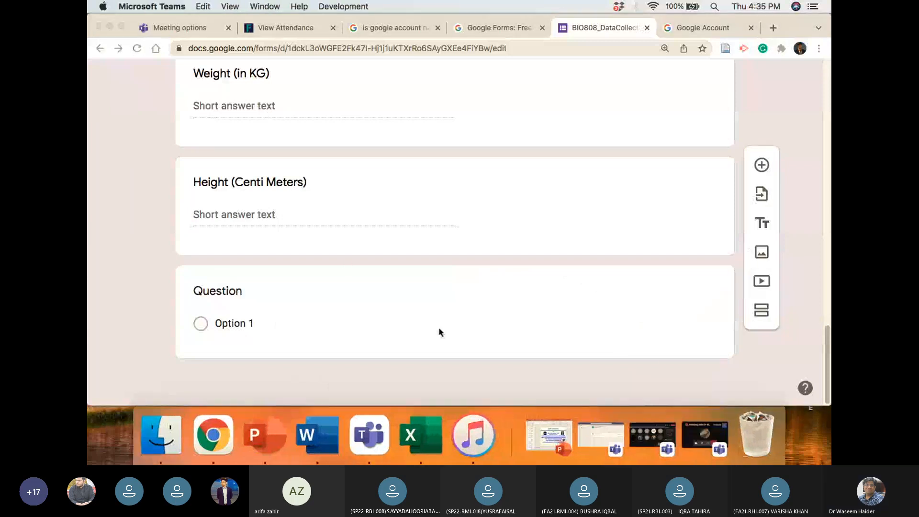
- Title the blank multiple-choice question at the form's end "Smoking status" and make "Smoker" its first option
click(345, 316)
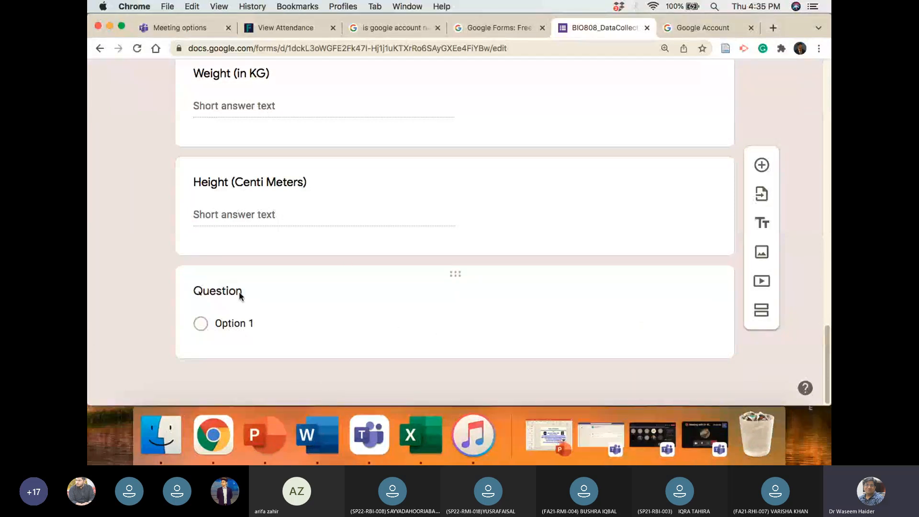
scroll(299, 282, up, 15)
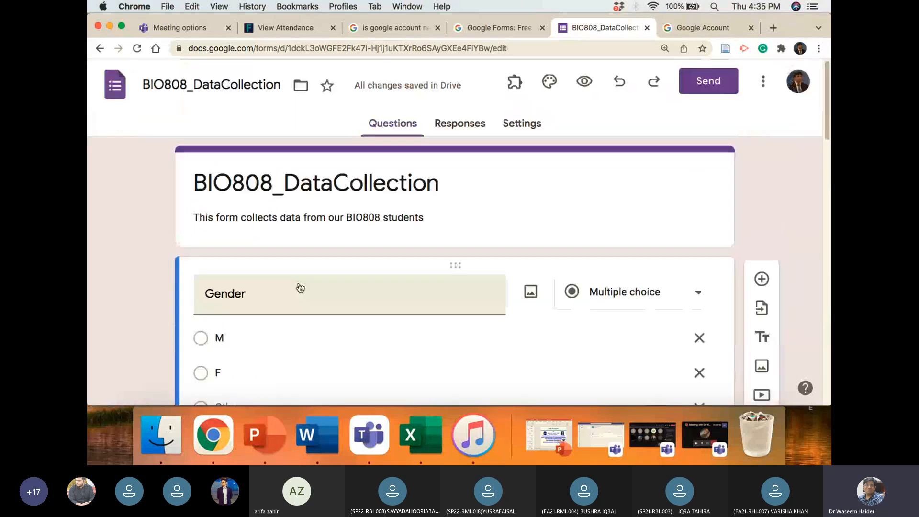
scroll(287, 302, down, 15)
click(240, 299)
text(Smokin)
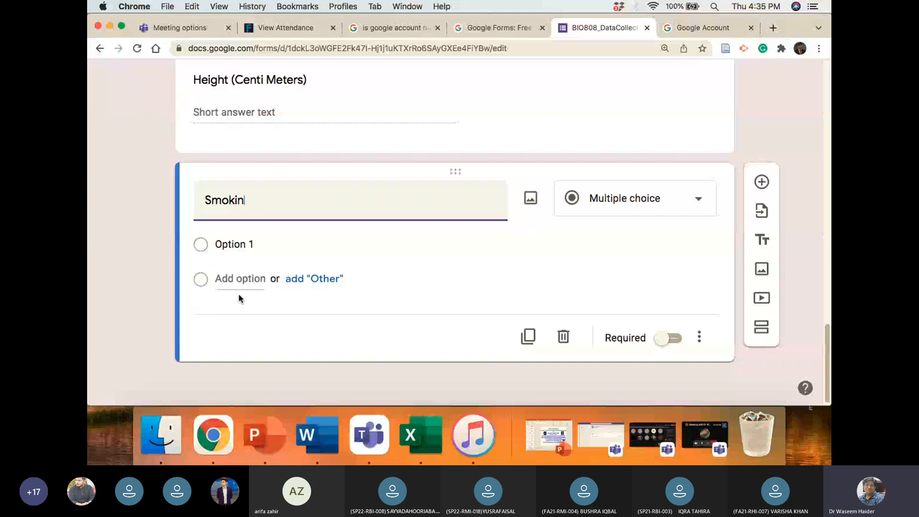
text(g status)
click(228, 250)
text(Smoker)
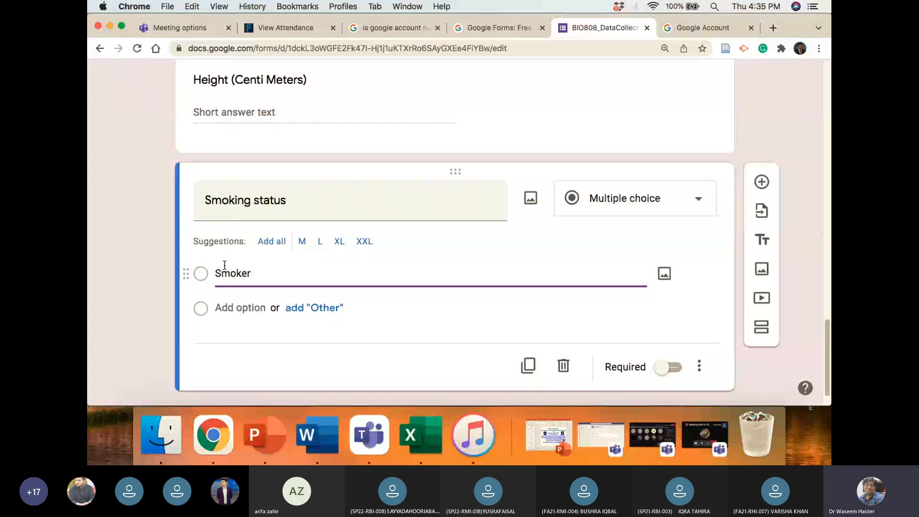
- Add an "Other" choice and the options "Non-Smoker" and "Some times" to the Smoking status question
click(335, 309)
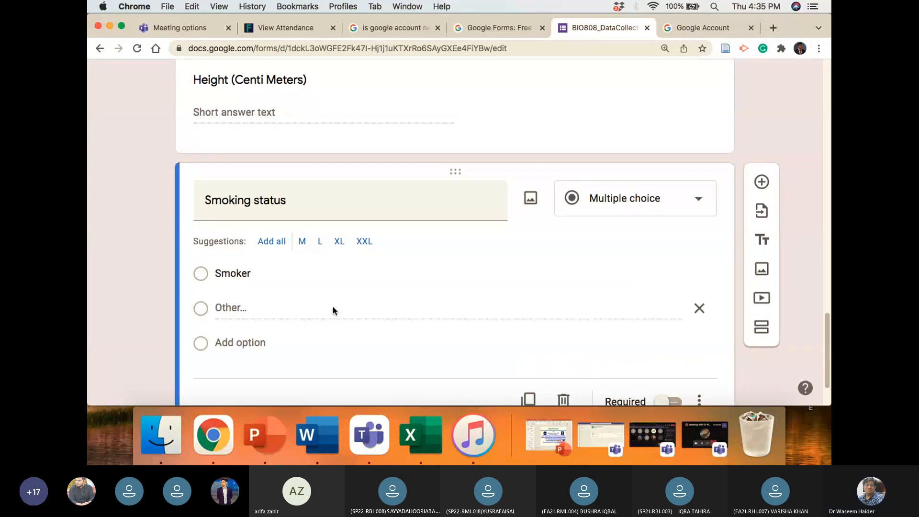
click(249, 353)
text(N)
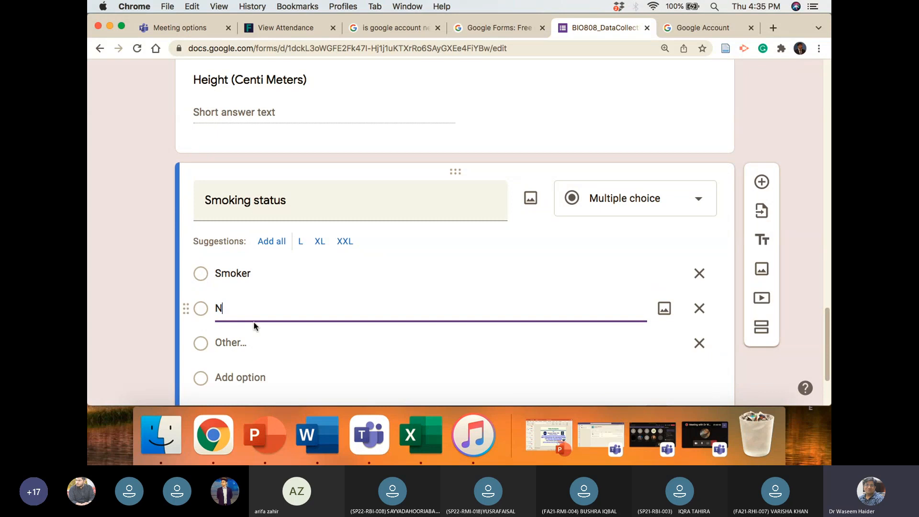
text(on0)
text(Smoker)
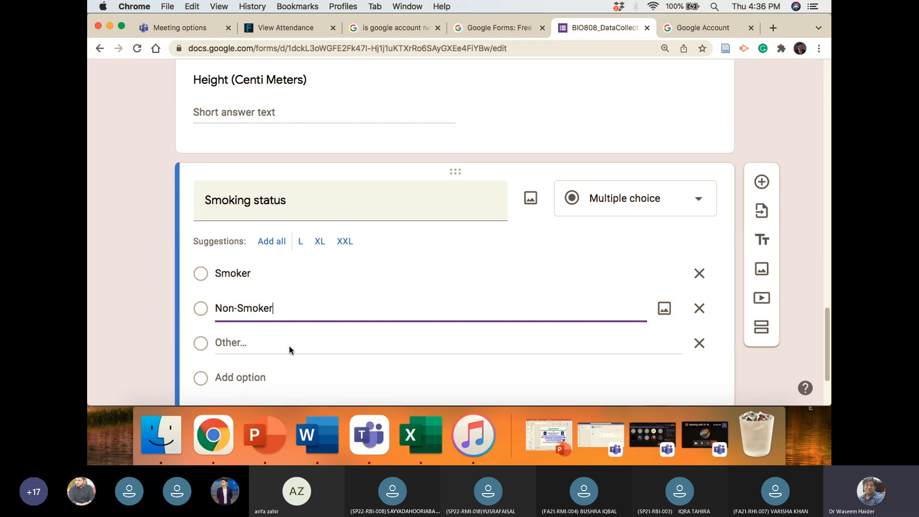
click(235, 377)
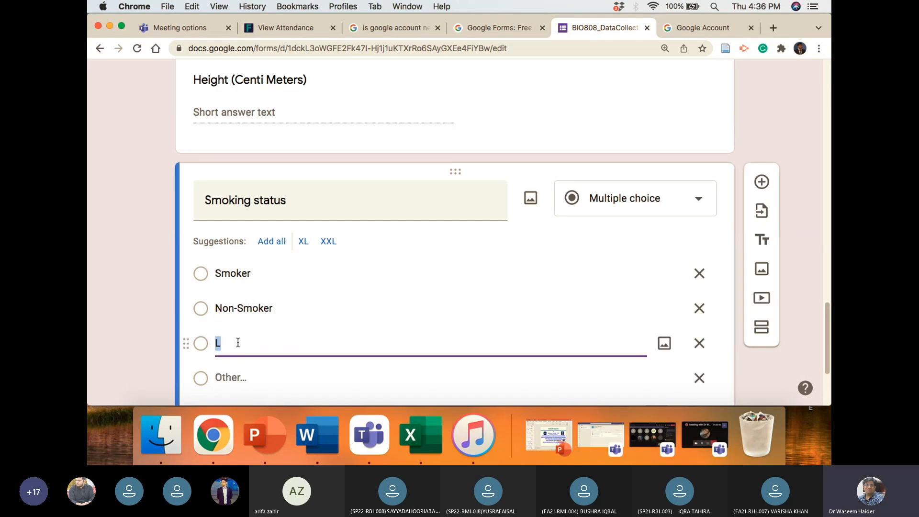
text(Some times)
key(XF86AudioLowerVolume)
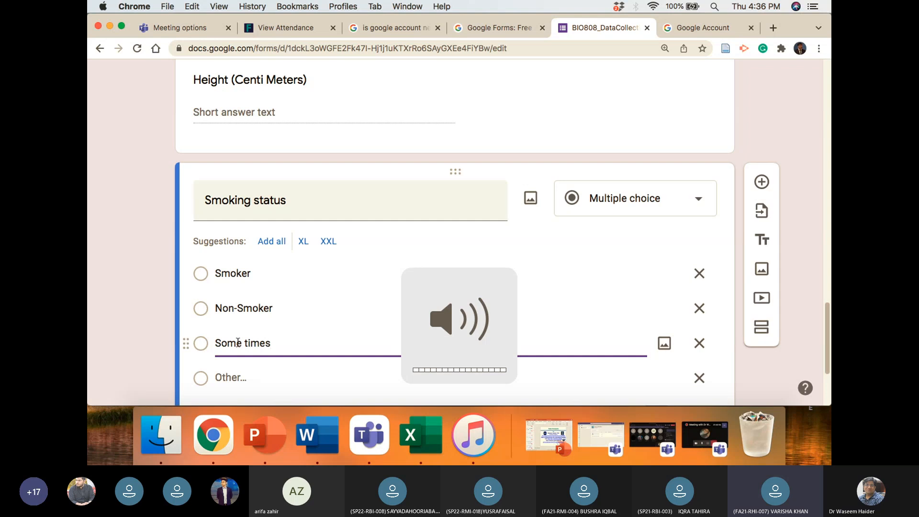
- Add a new multiple-choice question below Smoking status and title it "Health status"
scroll(479, 336, down, 3)
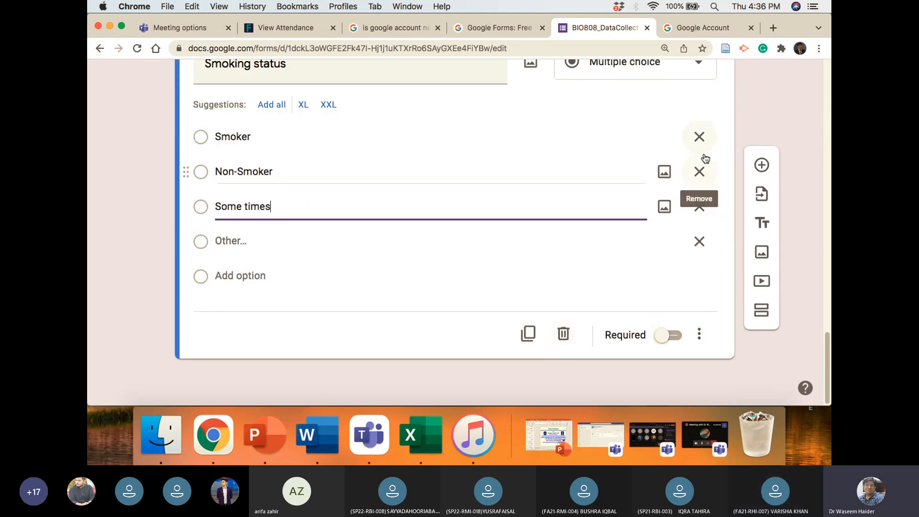
scroll(703, 160, up, 2)
scroll(707, 162, up, 1)
scroll(703, 196, down, 1)
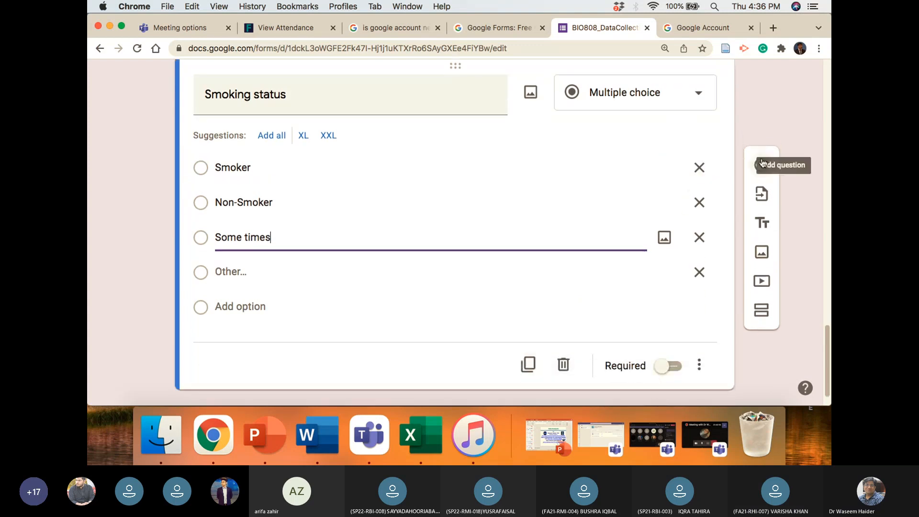
click(762, 167)
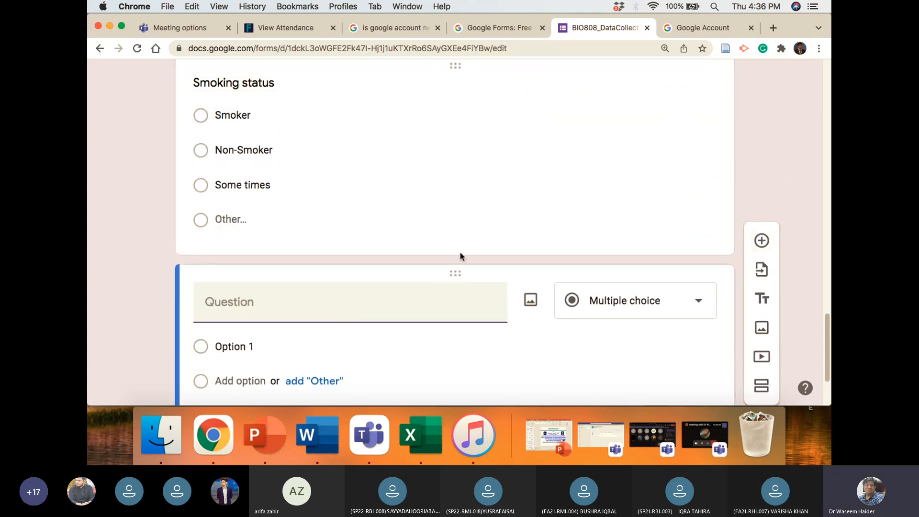
text(Health status)
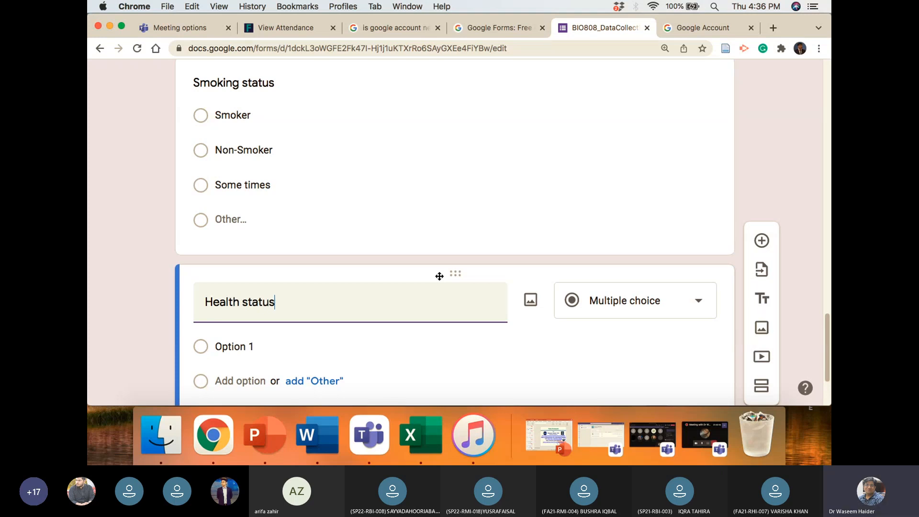
- Give the Health status question the options "Healthy" and "Not healthy" plus an "Other" choice
scroll(370, 246, down, 4)
click(253, 241)
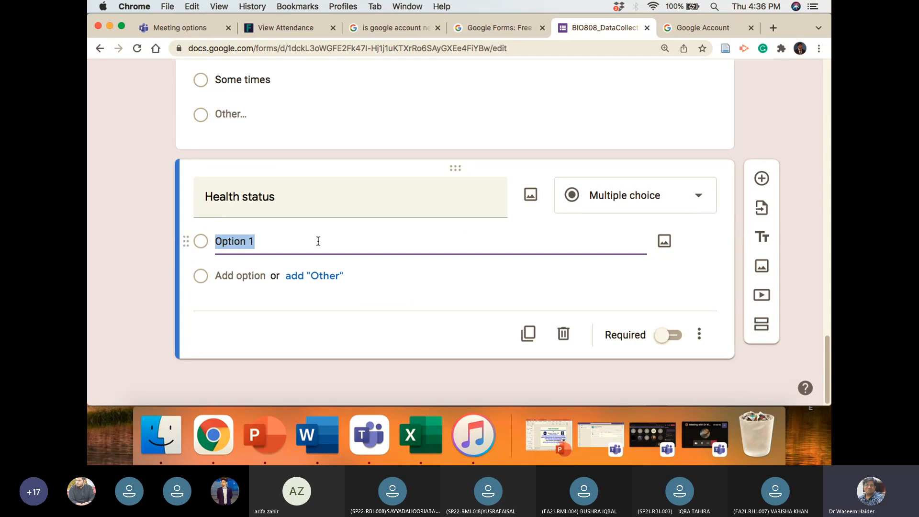
text(Healthy)
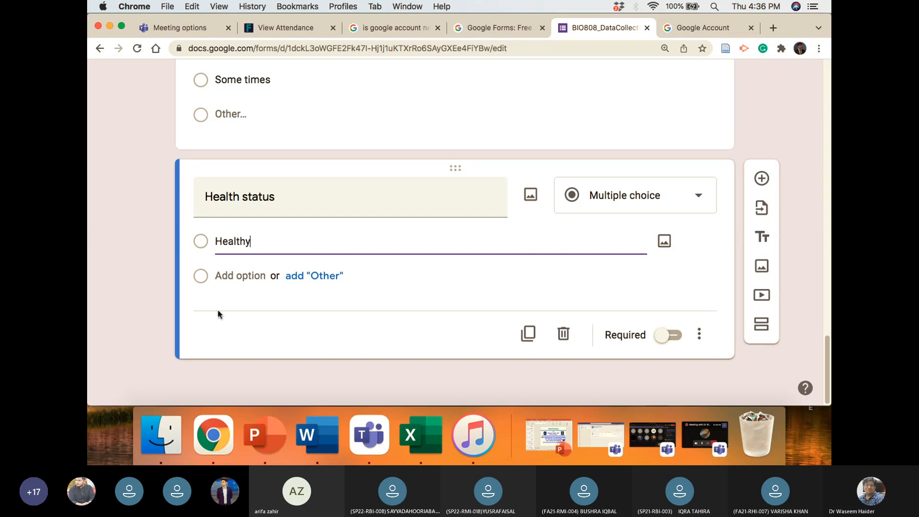
click(317, 279)
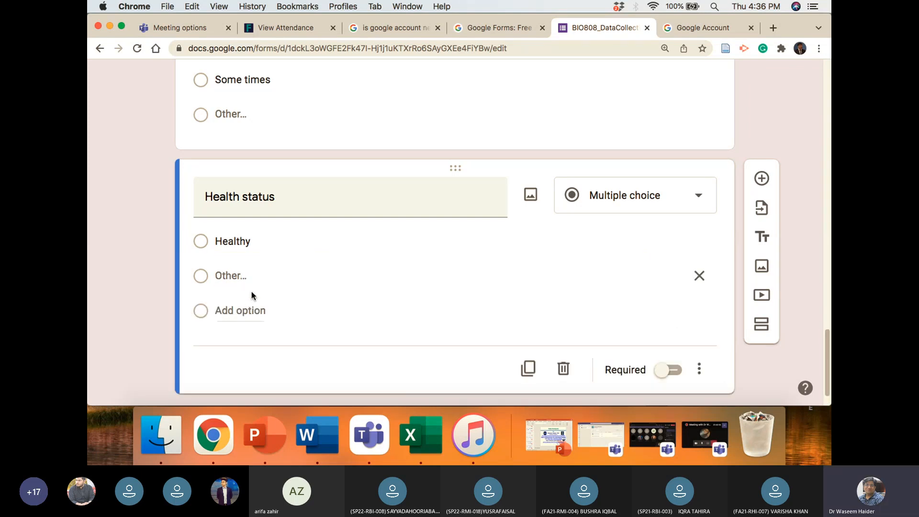
click(244, 309)
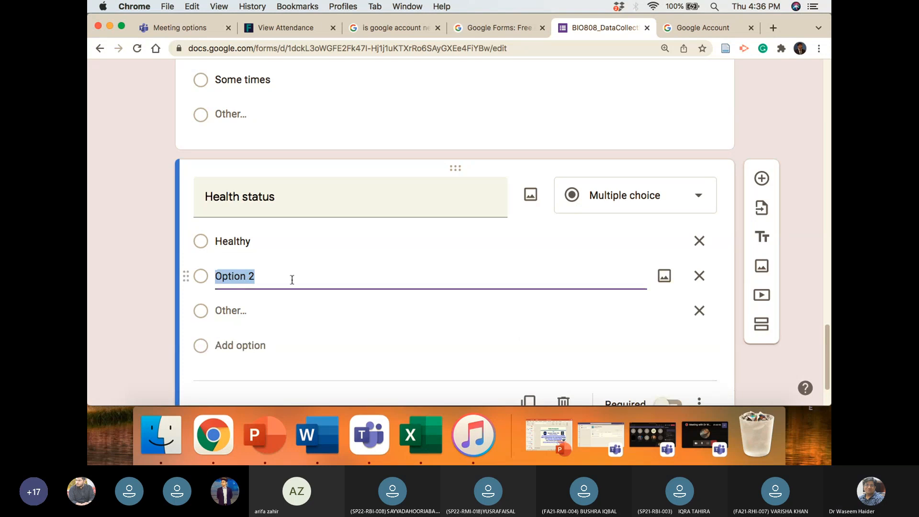
text(No)
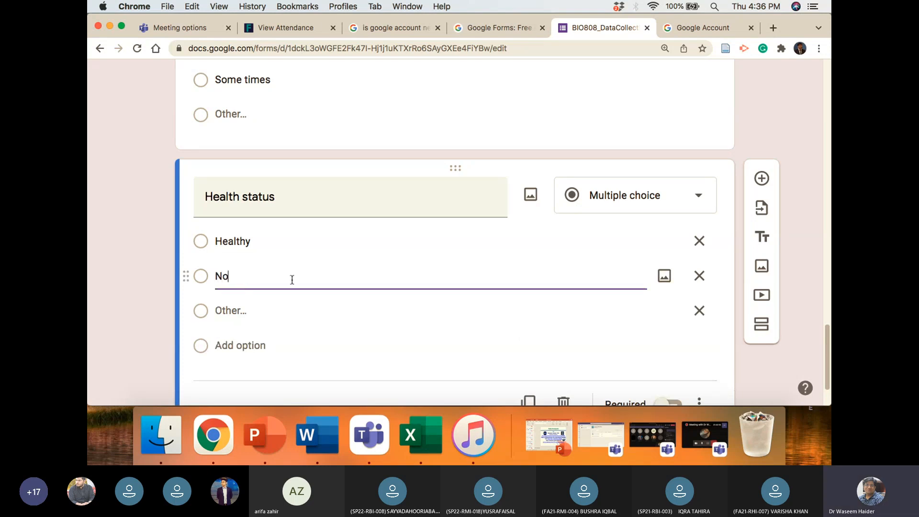
text(t healthy)
- Review the form's questions, check the participants in the Teams meeting window, and return to the form in Chrome
scroll(692, 250, down, 3)
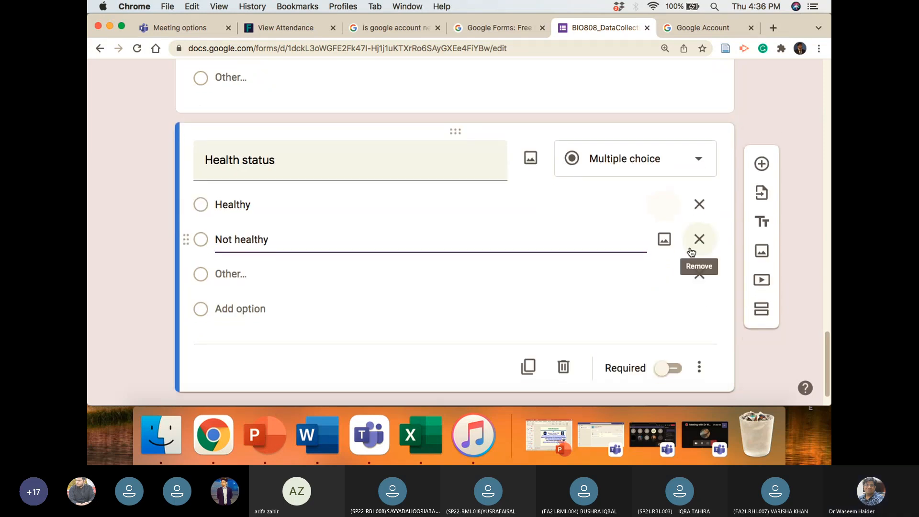
scroll(669, 226, down, 3)
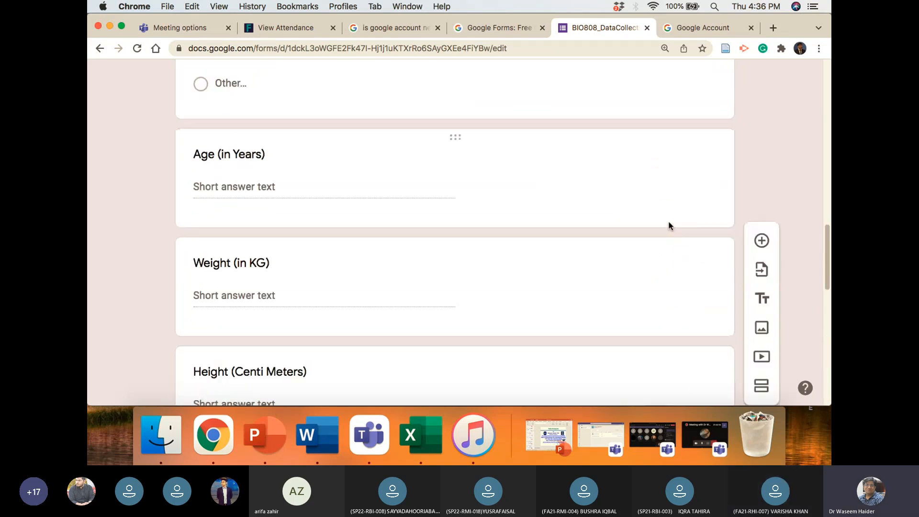
scroll(670, 223, up, 15)
scroll(627, 230, down, 15)
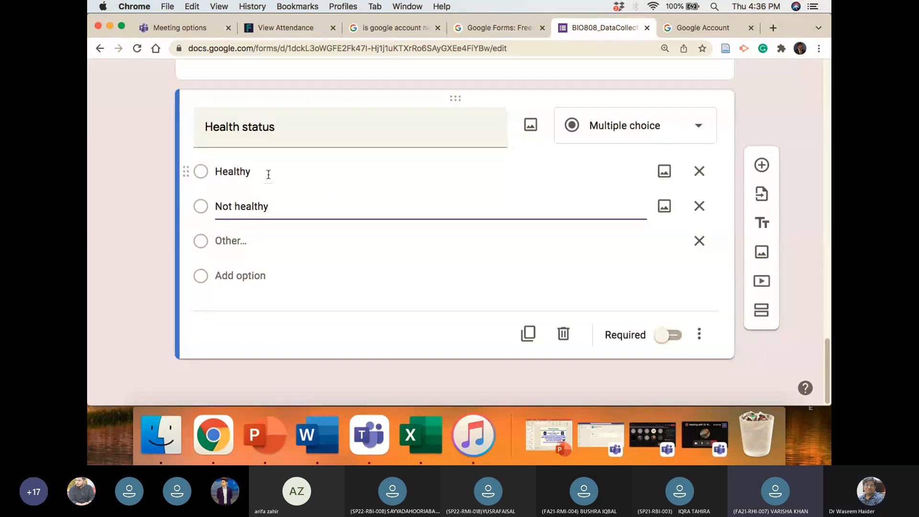
click(711, 428)
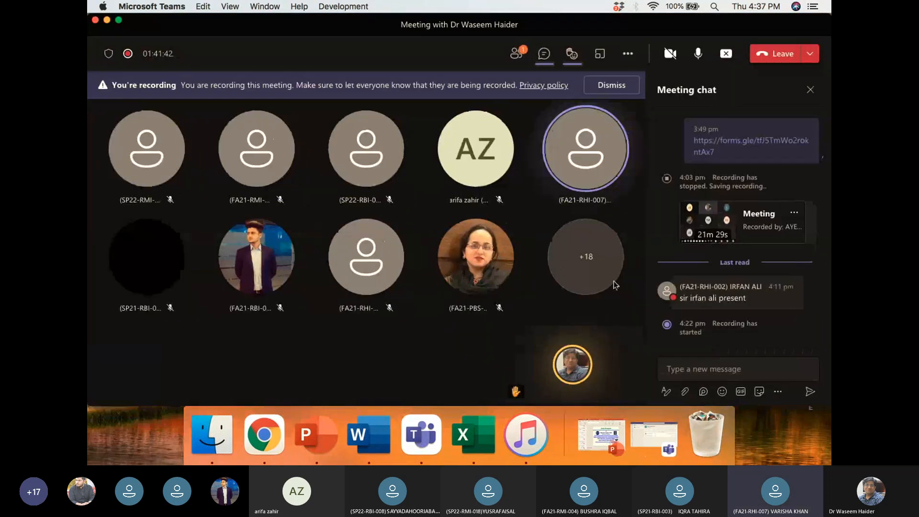
click(596, 190)
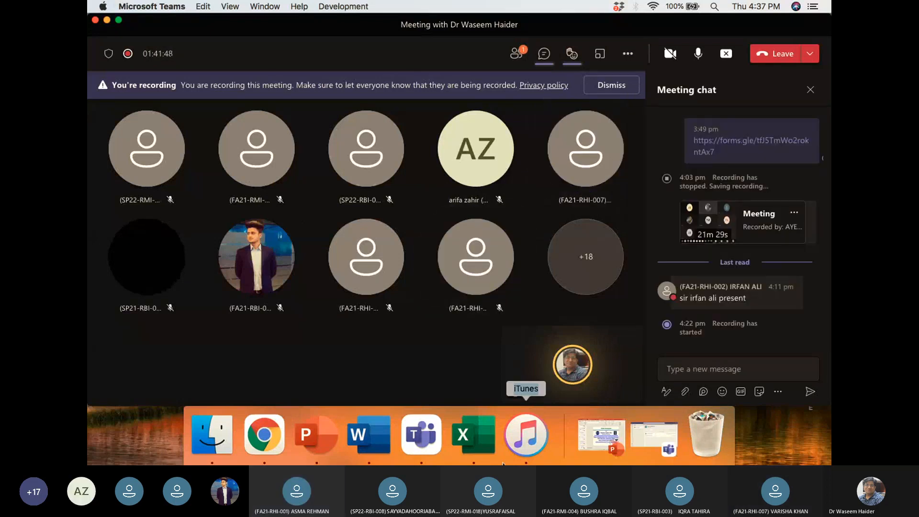
click(265, 435)
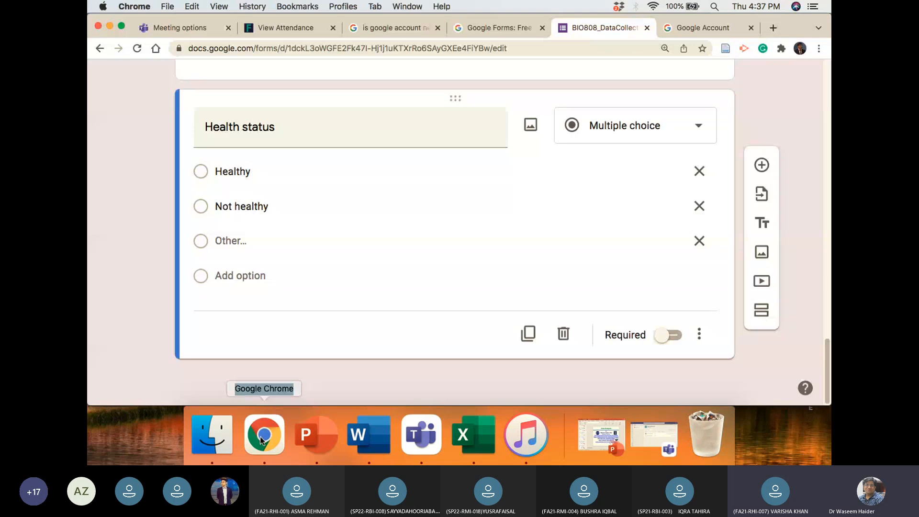
- Retitle the Health status question as "Area (domicile)"
triple_click(293, 134)
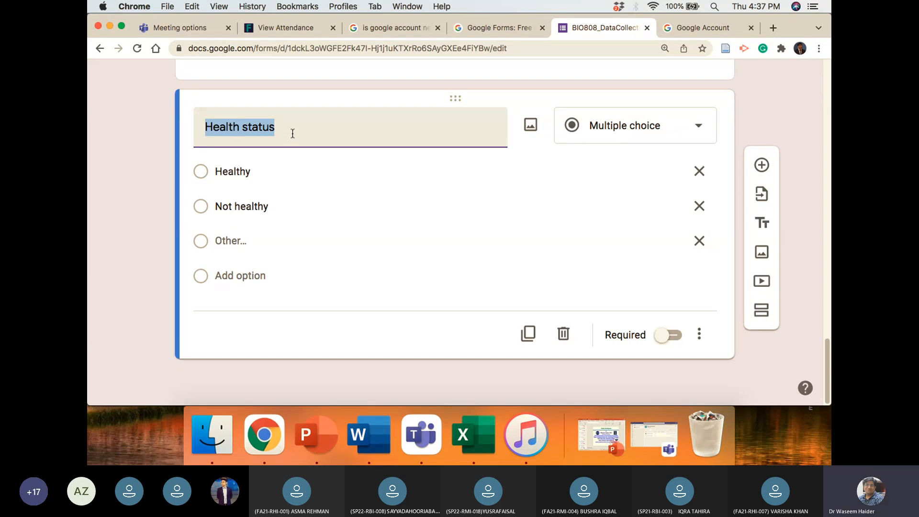
text(Area)
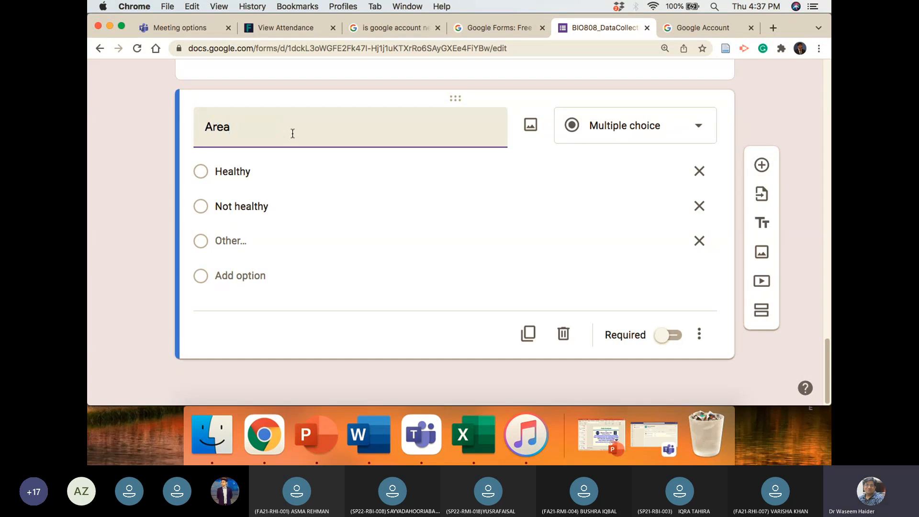
text( ()
text(domicile))
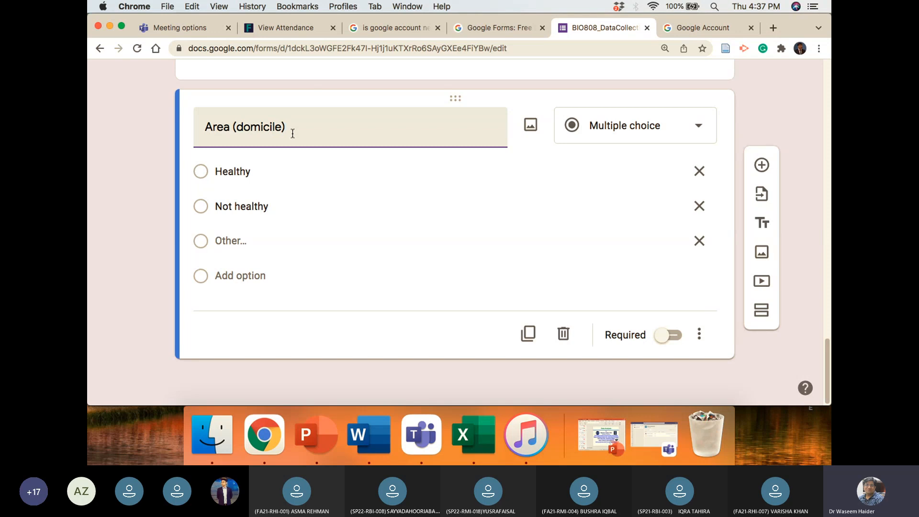
- Rename the two options of the Area (domicile) question as "AJK" and "GB"
click(244, 165)
text(AJ)
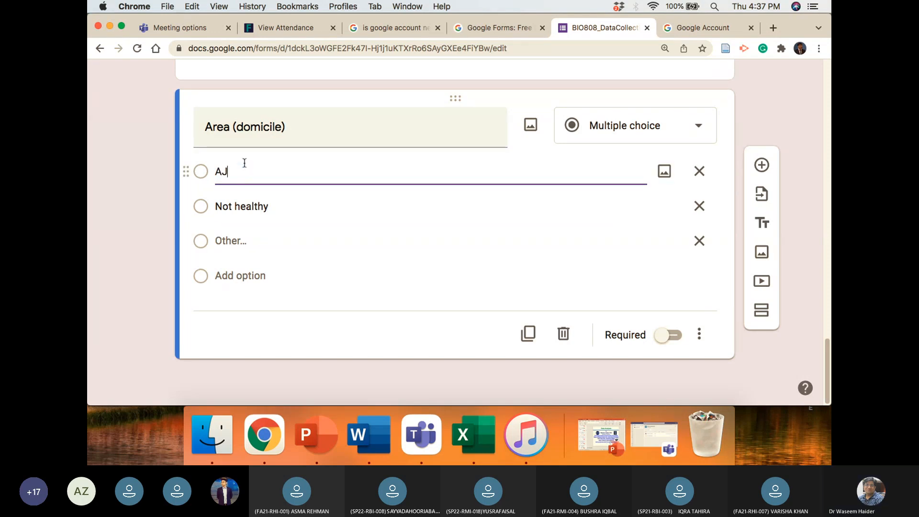
text(K)
click(242, 206)
text(GB)
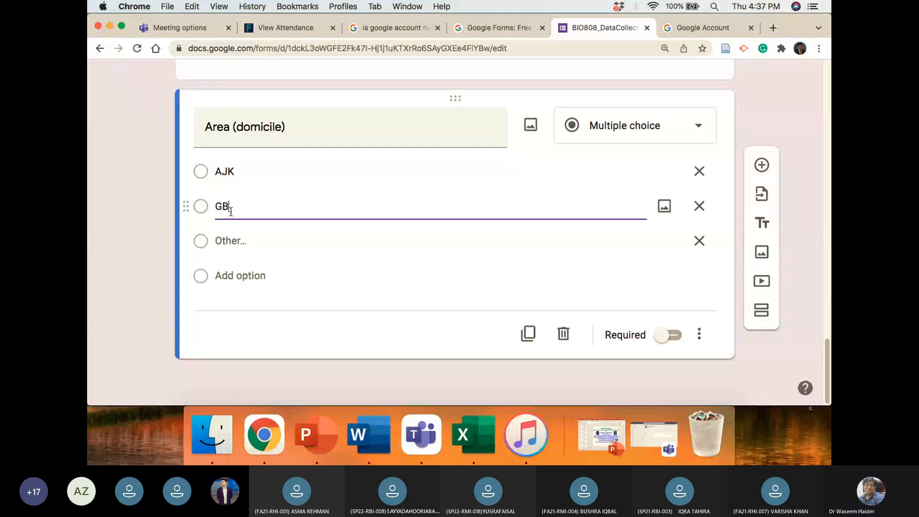
- Rename the first two options of the Area (domicile) question as "Foreign" and "AJK", and add "GB" as the third
click(220, 173)
text(Foreign)
click(248, 210)
text(AJK)
click(238, 245)
click(239, 280)
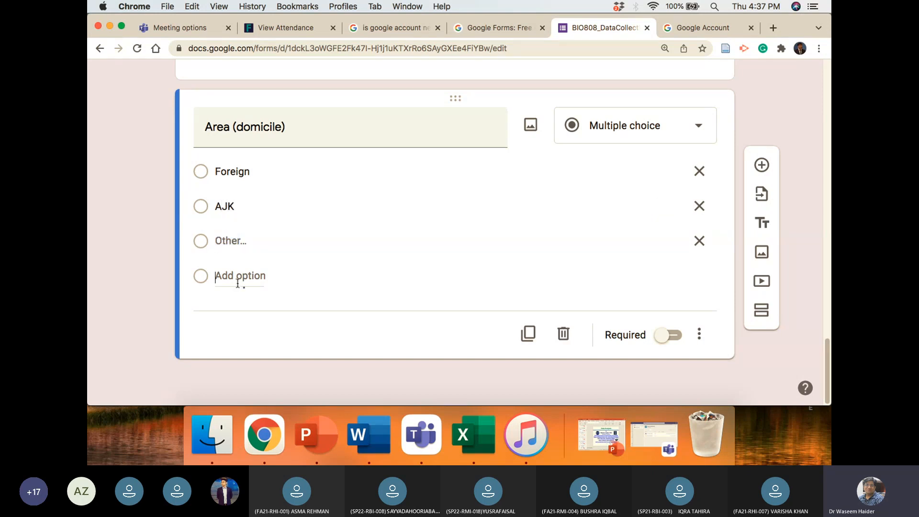
text(GB)
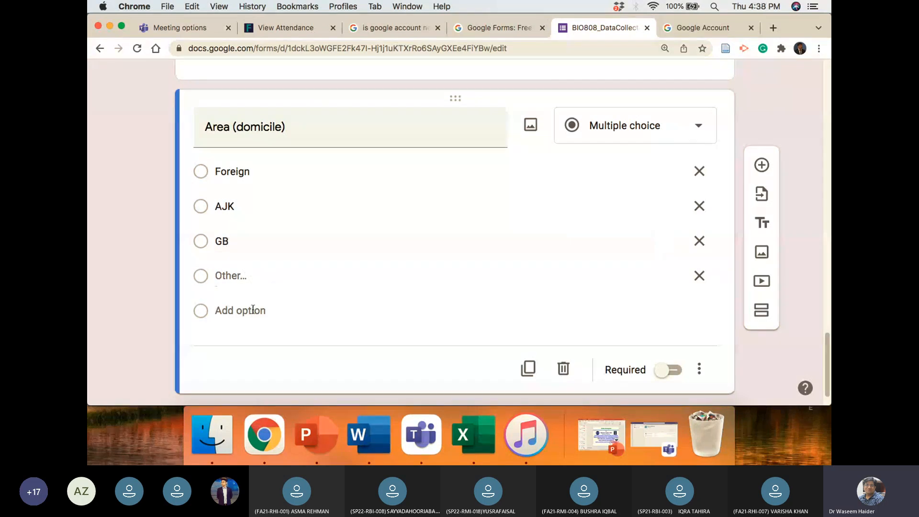
- Add the options "KPK" and "Punjab" to the Area (domicile) question
key(Return)
text(KPK)
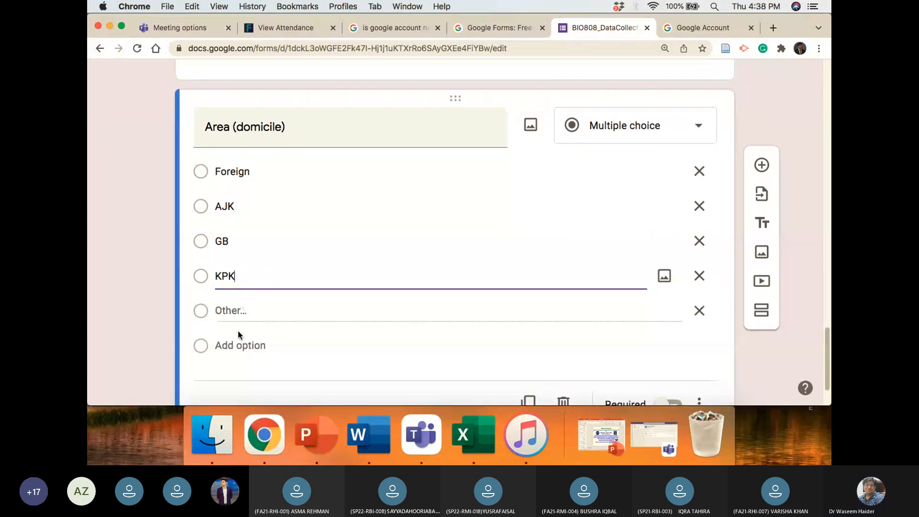
key(Return)
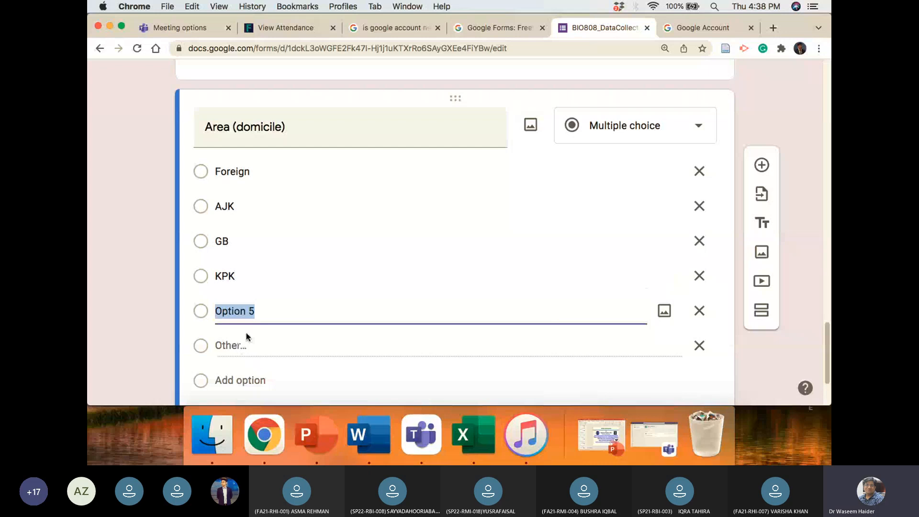
text(Punjab)
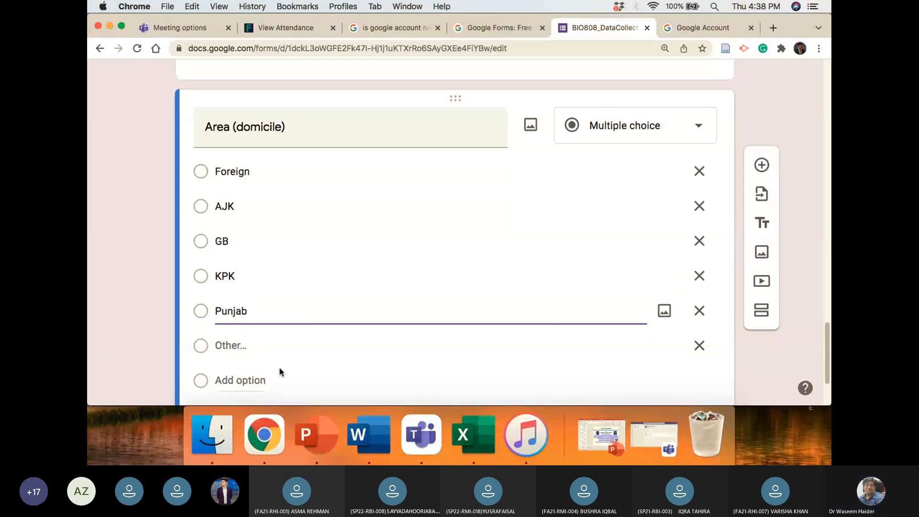
- Add "Sindh" as the sixth option of the Area (domicile) question
key(Return)
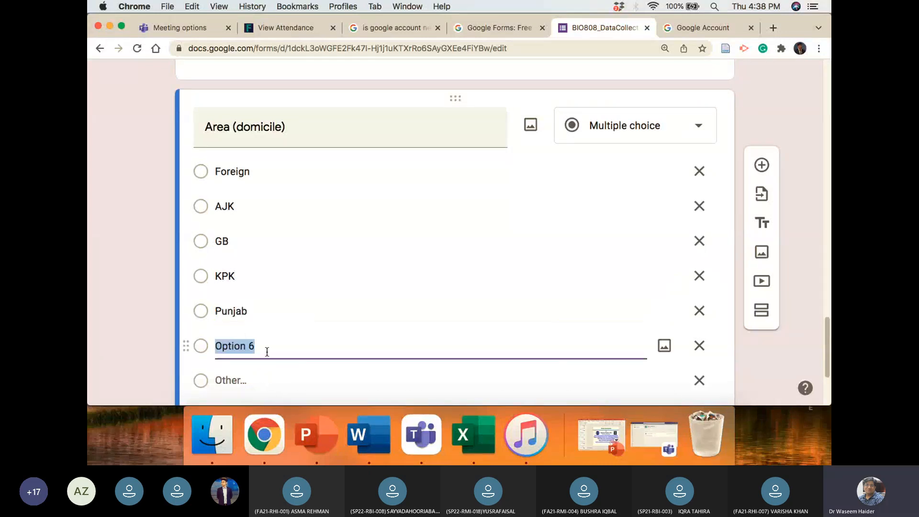
text(Sinf)
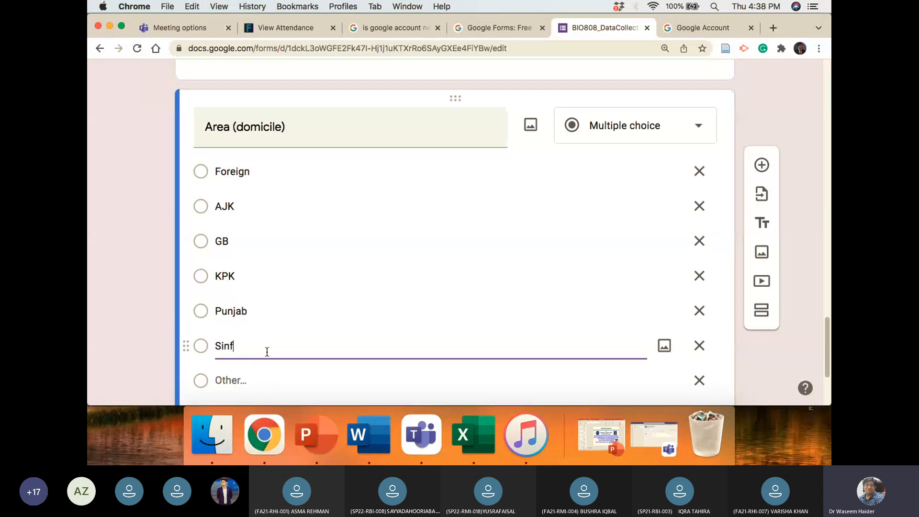
text(dh)
key(BackSpace)
key(BackSpace)
key(BackSpace)
text(dh)
- Add "Baluchistan" as the seventh option of the Area (domicile) question, above the "Other" choice
click(245, 378)
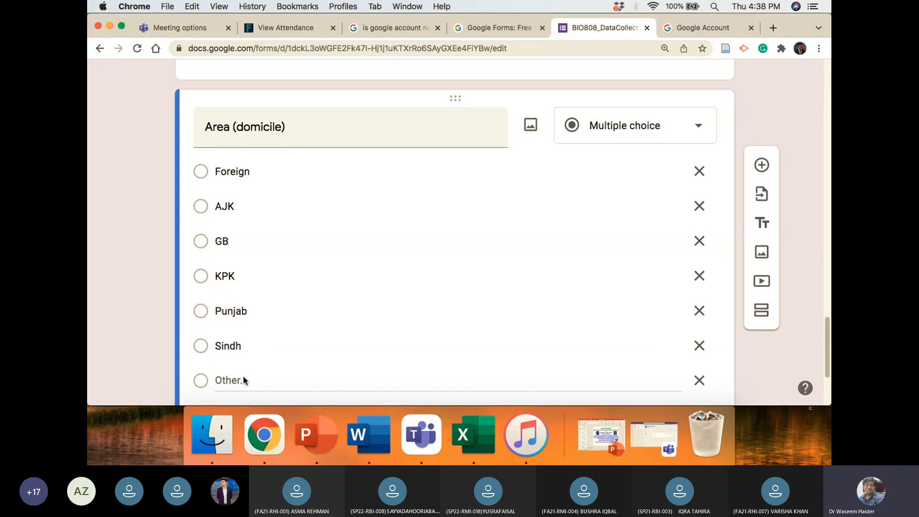
scroll(240, 380, down, 3)
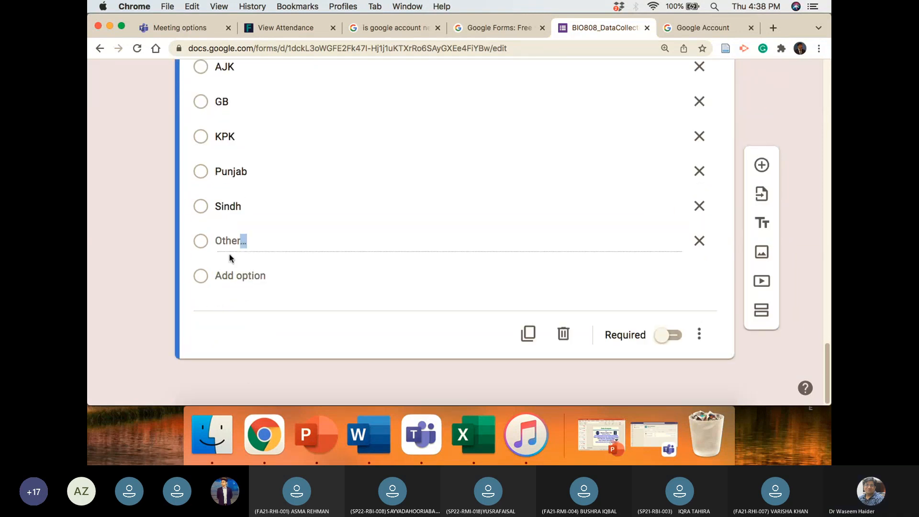
click(230, 278)
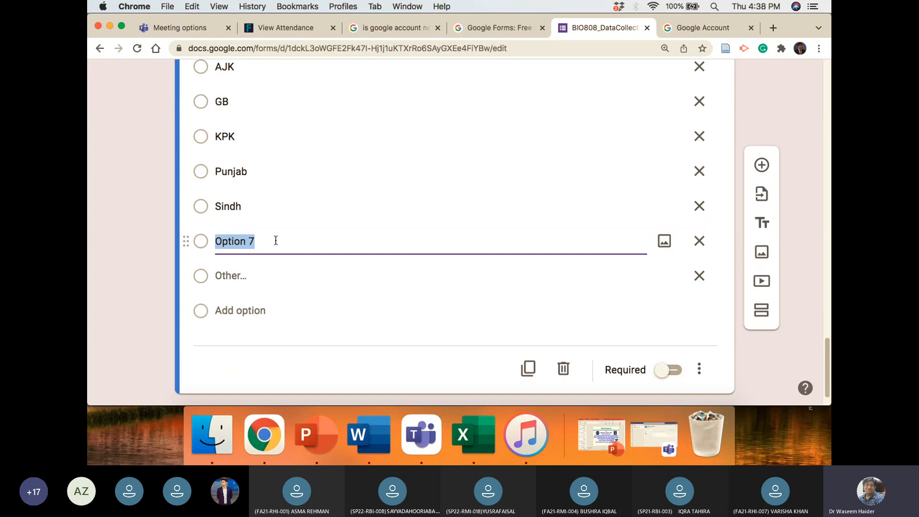
text(Bal)
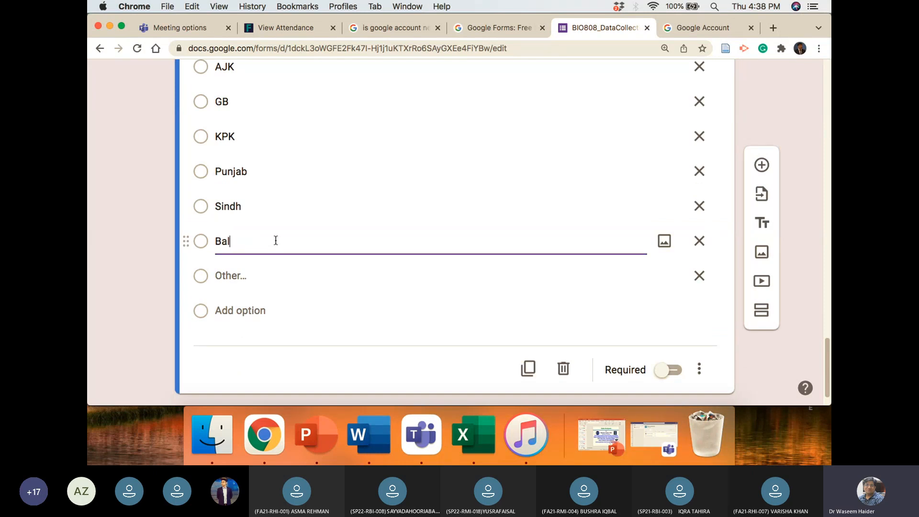
text(uchistan)
scroll(523, 158, down, 1)
- Open the form's sending options and turn on collecting respondents' emails
scroll(518, 158, up, 15)
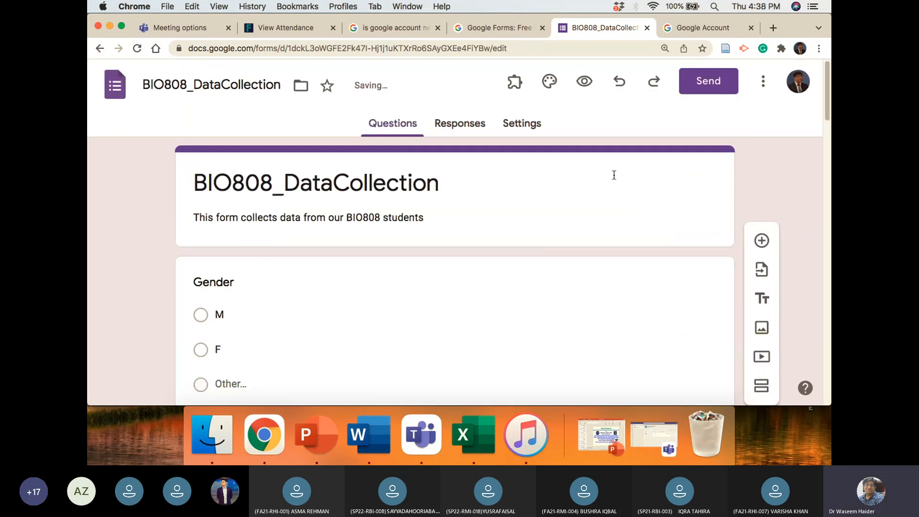
click(715, 86)
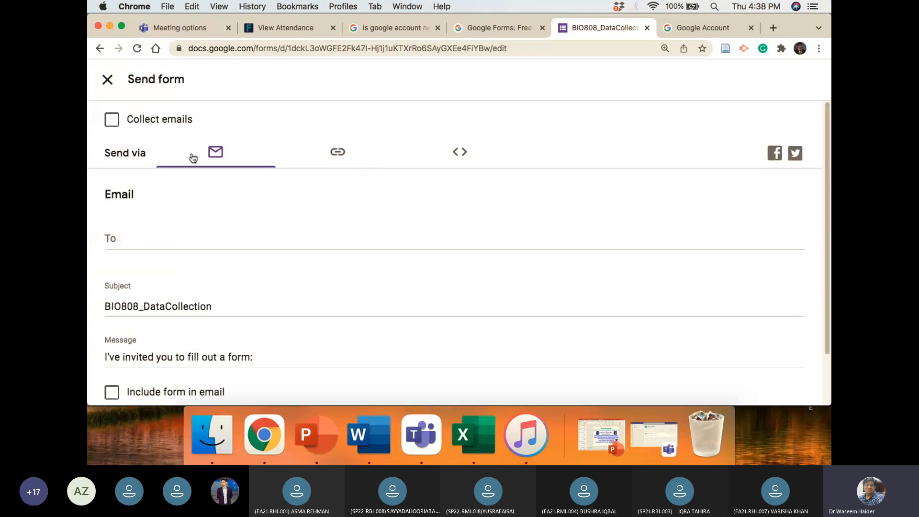
click(113, 121)
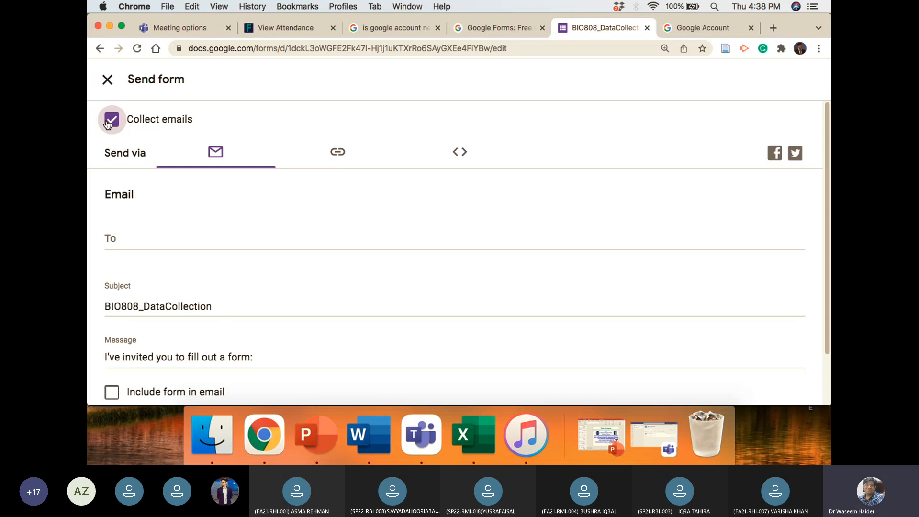
- Choose sharing by link, shorten the form's URL and copy it
click(338, 153)
click(109, 245)
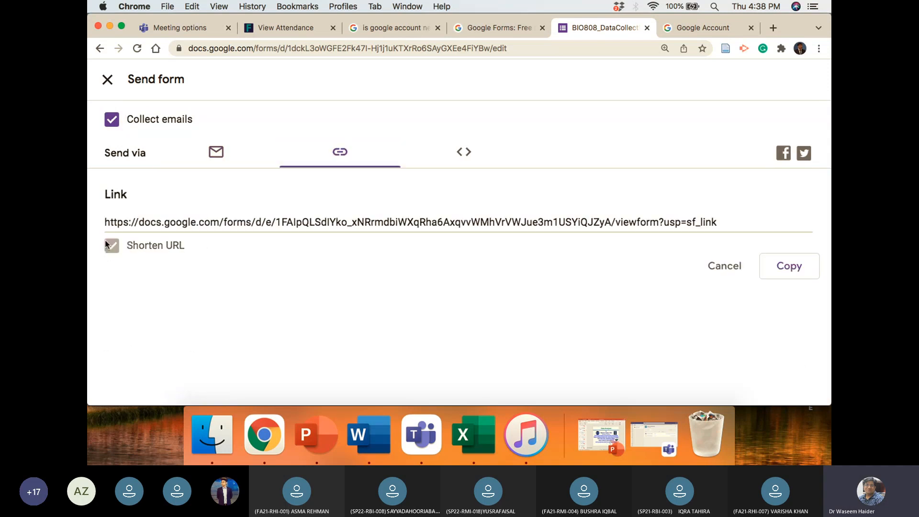
click(790, 273)
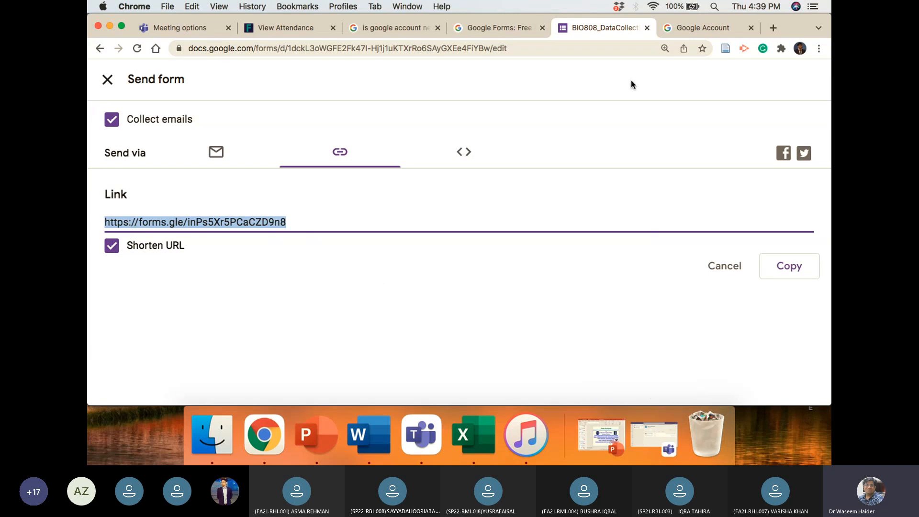
click(514, 33)
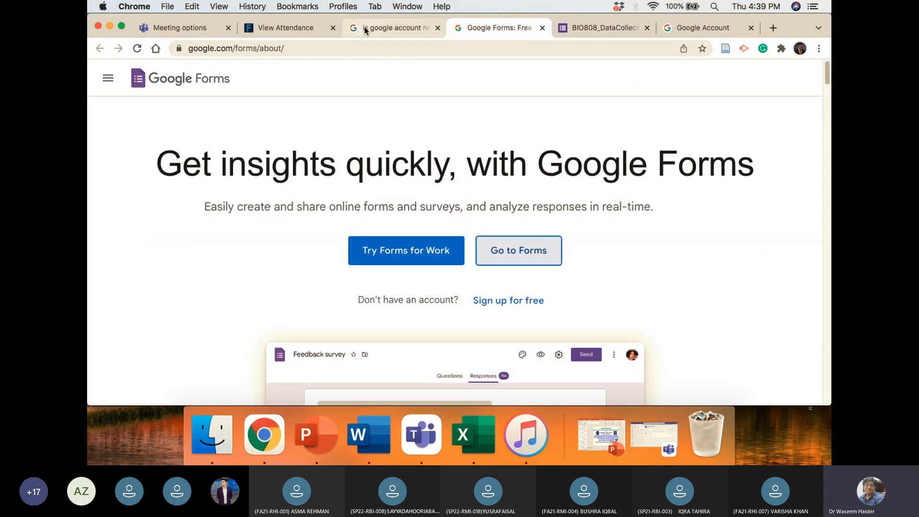
click(385, 31)
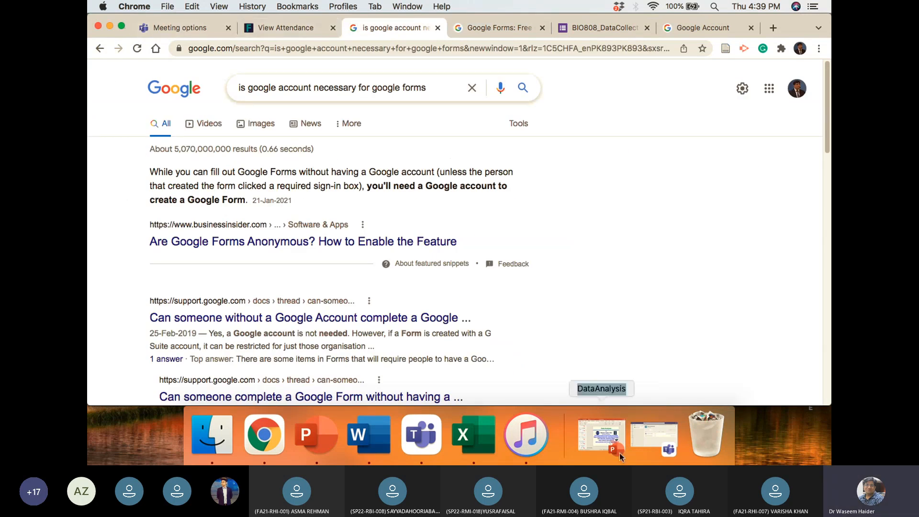
click(649, 444)
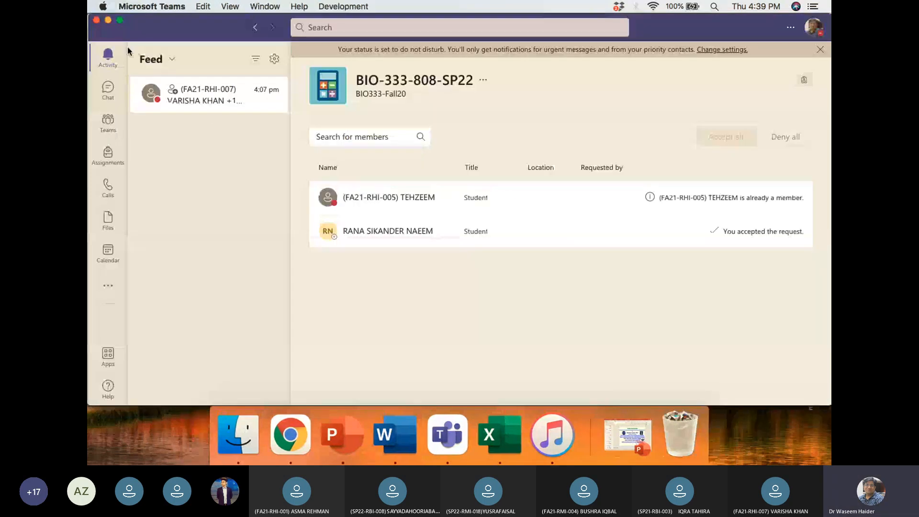
click(108, 21)
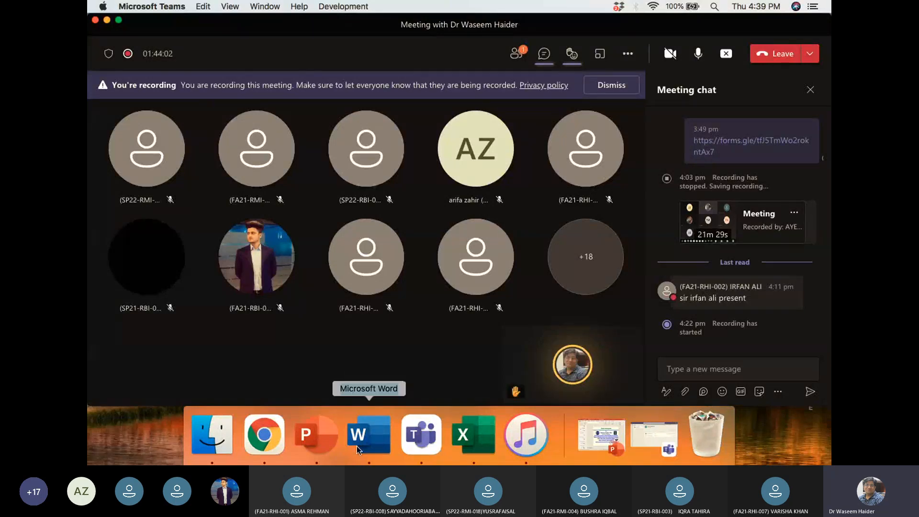
- Return to the BIO808_DataCollection form in Chrome and copy its shortened link again
click(271, 436)
click(622, 30)
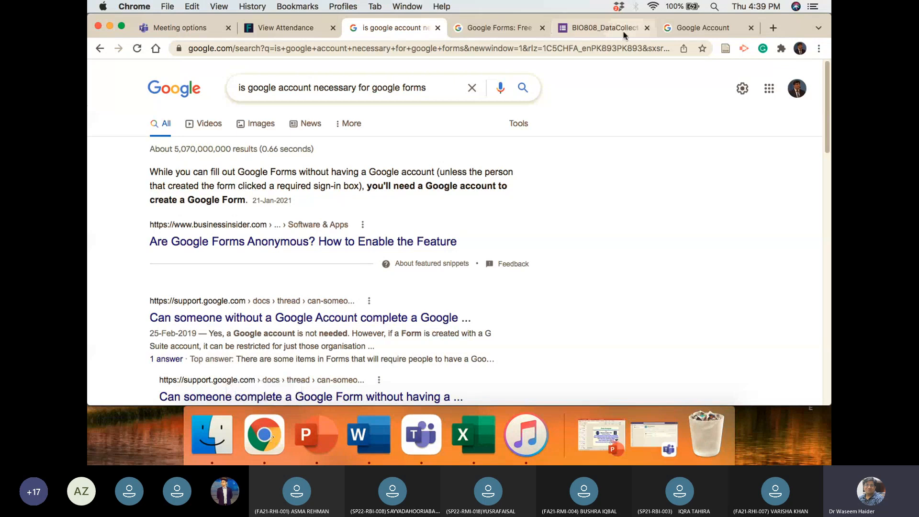
click(780, 271)
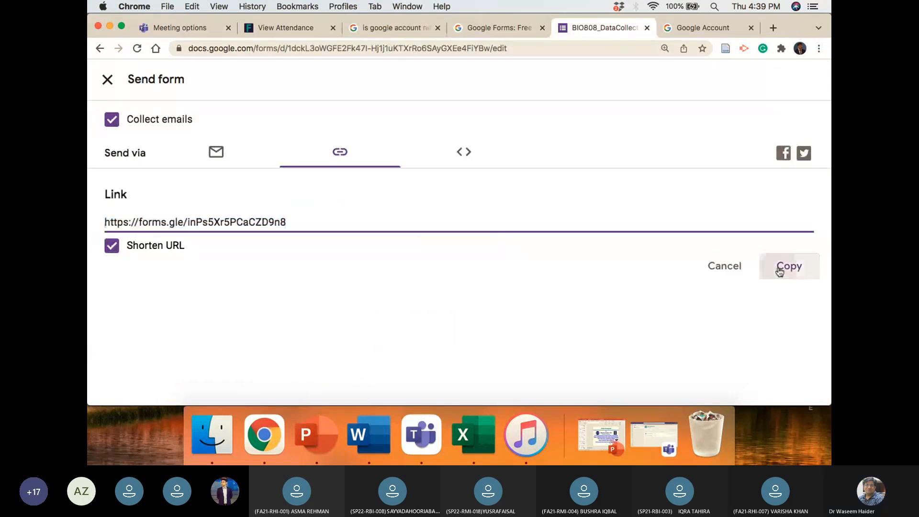
- Switch to the Microsoft Teams meeting window and post the copied form link in the meeting chat
click(656, 433)
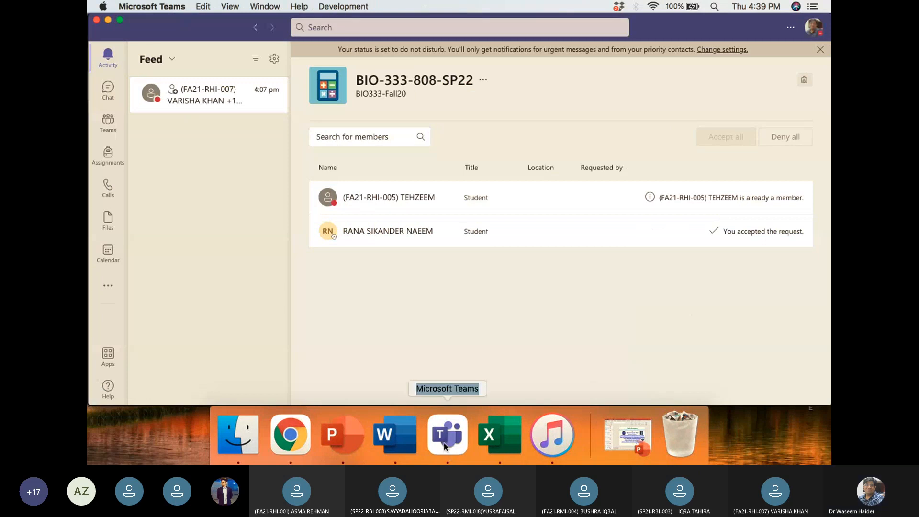
click(108, 20)
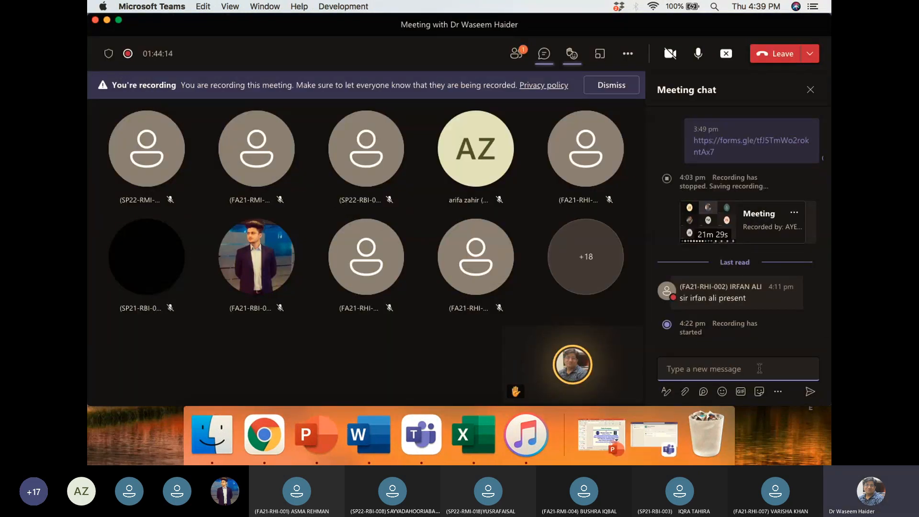
key(super+v)
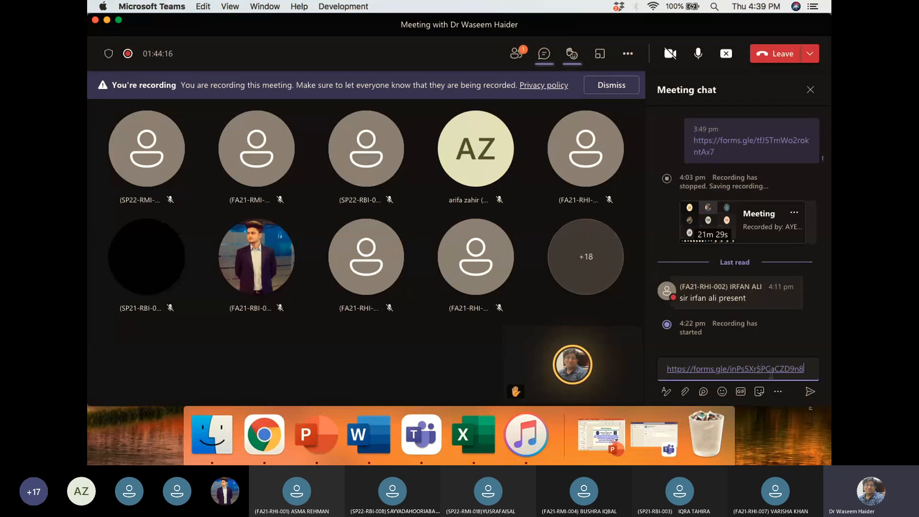
click(809, 392)
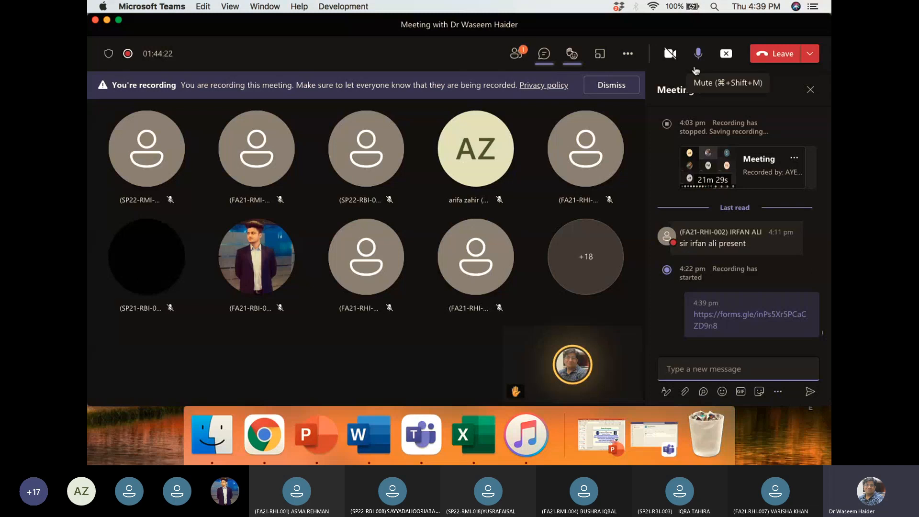
- Open the form from the link posted in the meeting chat and review all its questions as a respondent sees them
click(727, 324)
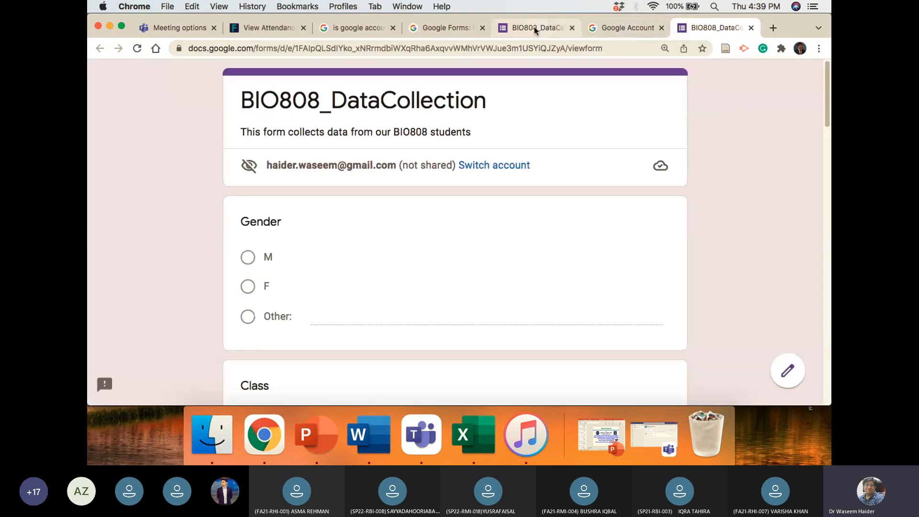
scroll(410, 267, down, 5)
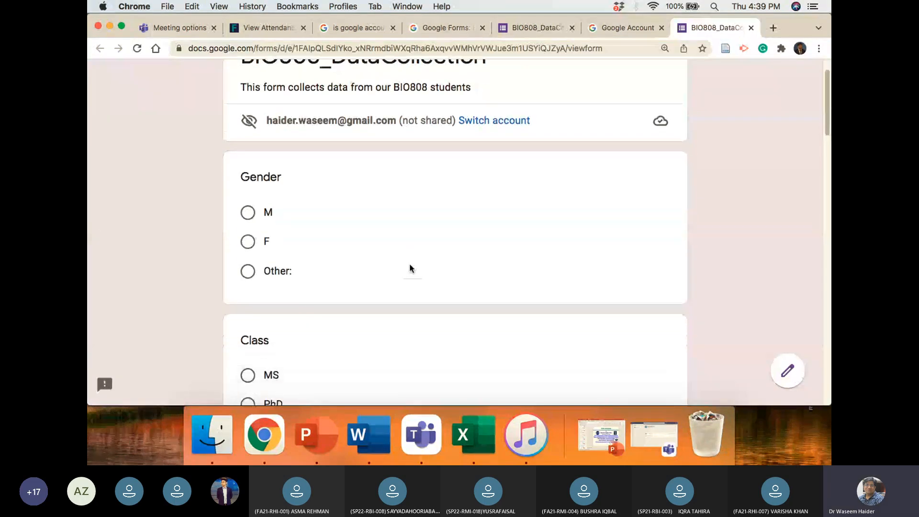
scroll(410, 266, down, 10)
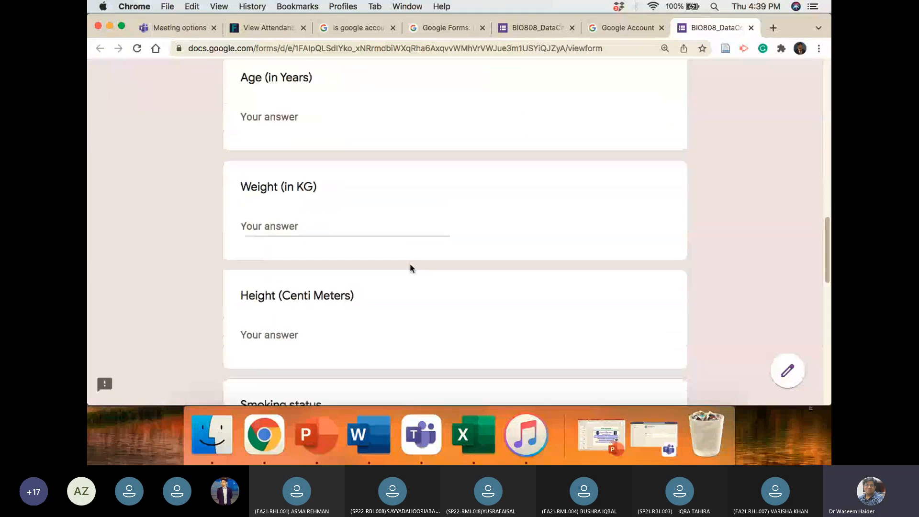
scroll(410, 267, down, 5)
scroll(410, 266, down, 10)
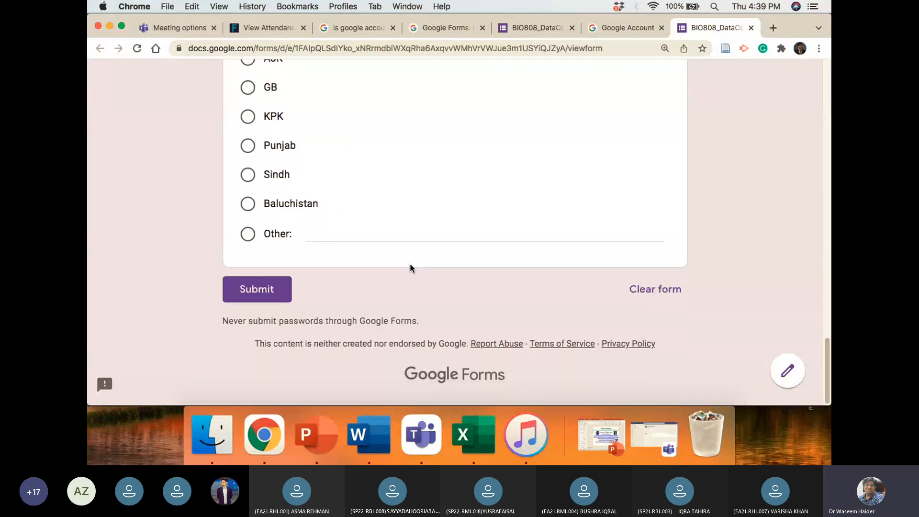
scroll(410, 266, up, 20)
scroll(410, 269, up, 2)
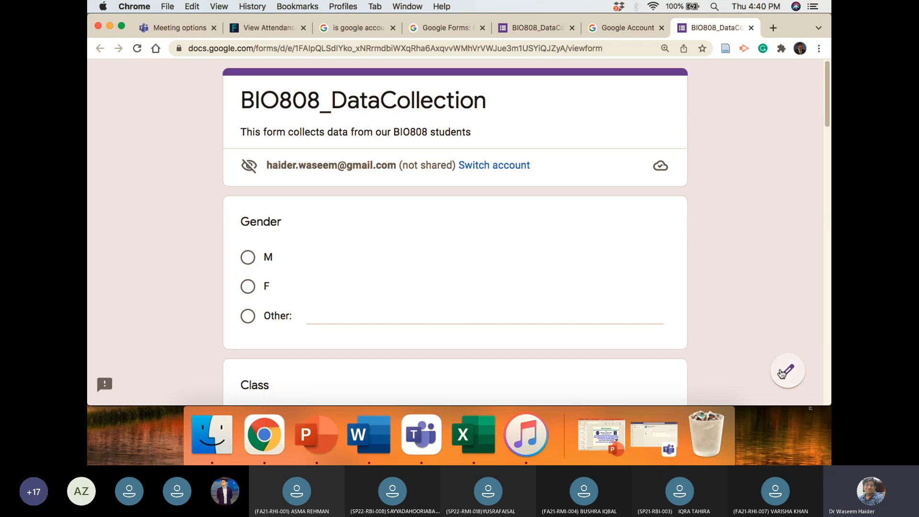
- Answer the Gender question with "M" and look through the Class and Major questions
click(246, 263)
scroll(480, 289, down, 2)
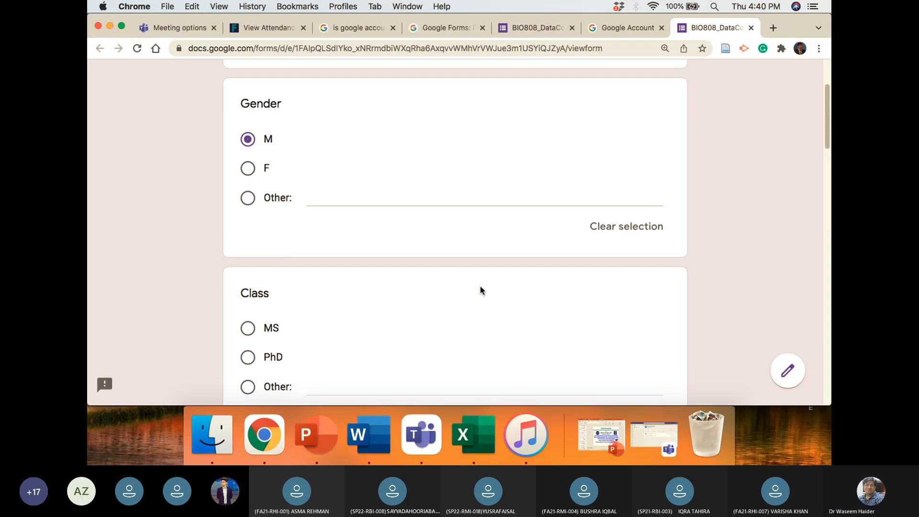
scroll(338, 261, down, 3)
scroll(343, 268, down, 4)
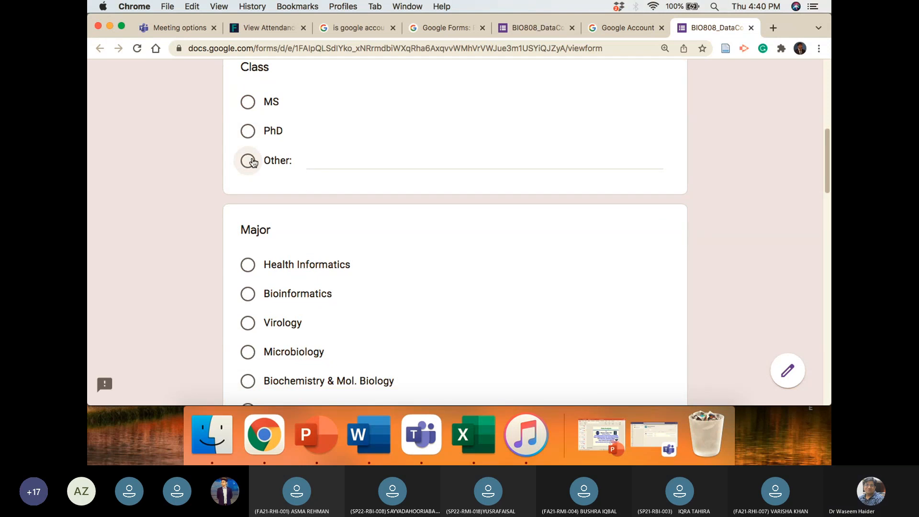
- Open the form for editing and add a "Post Doctorate" option to the Class question, above Other
click(788, 371)
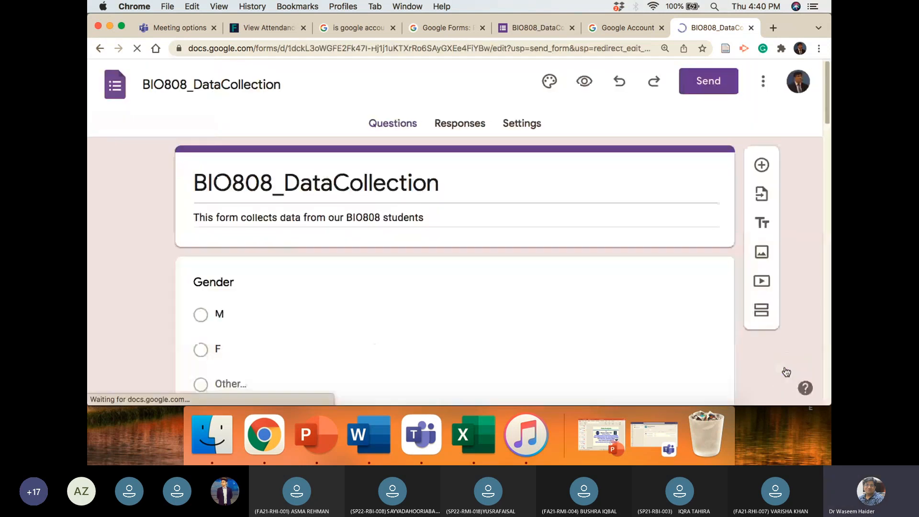
scroll(547, 369, down, 5)
click(284, 173)
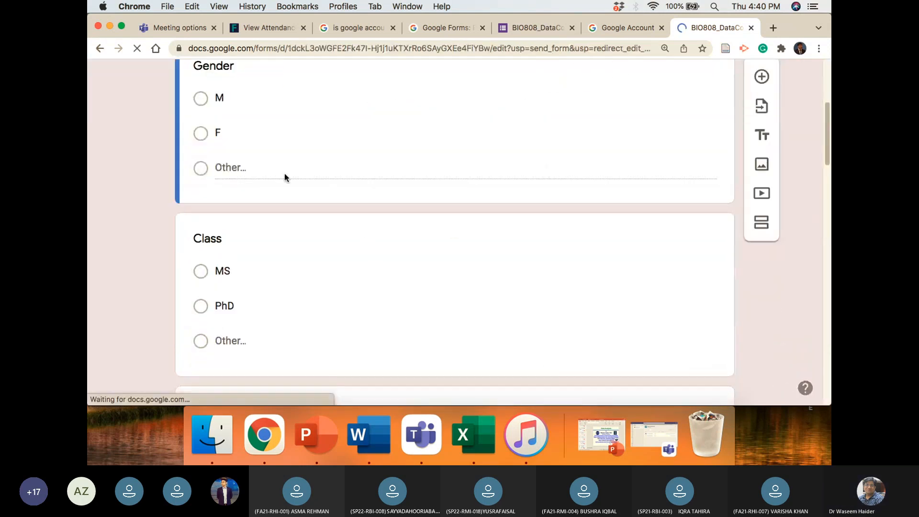
click(238, 337)
scroll(283, 337, down, 5)
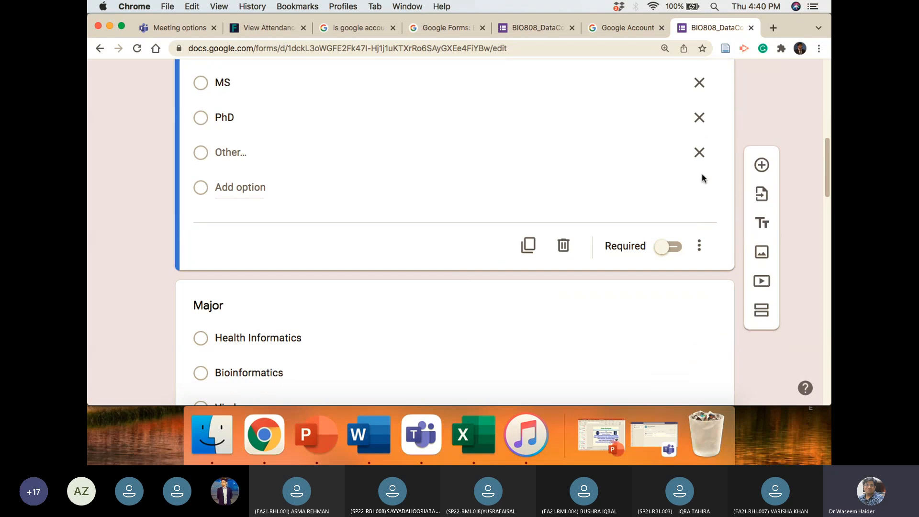
click(264, 188)
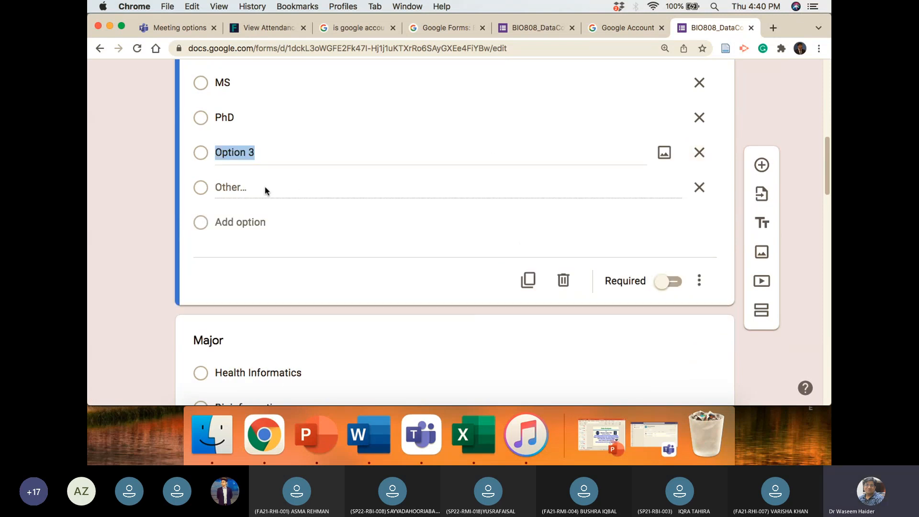
text(Po)
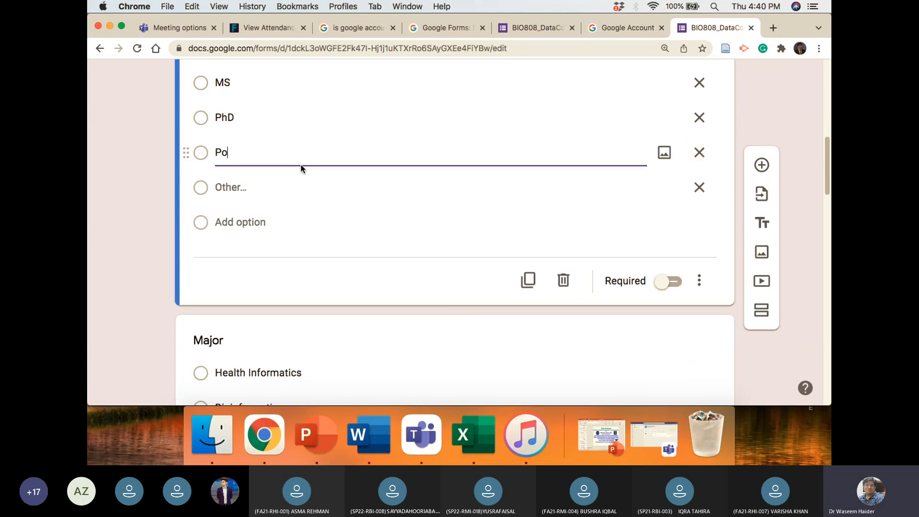
text(st Doctorate)
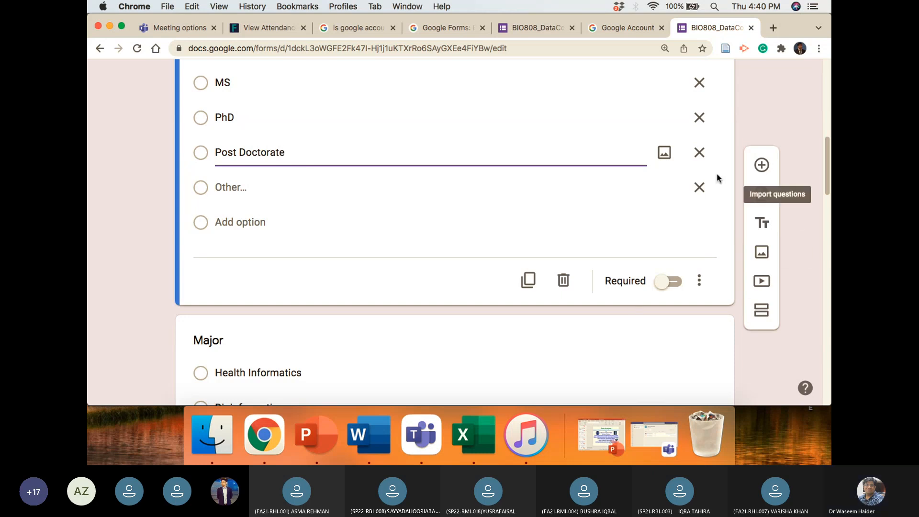
- Open the form's response summary and examine the Gender, Class and Major charts
scroll(713, 191, up, 15)
click(461, 134)
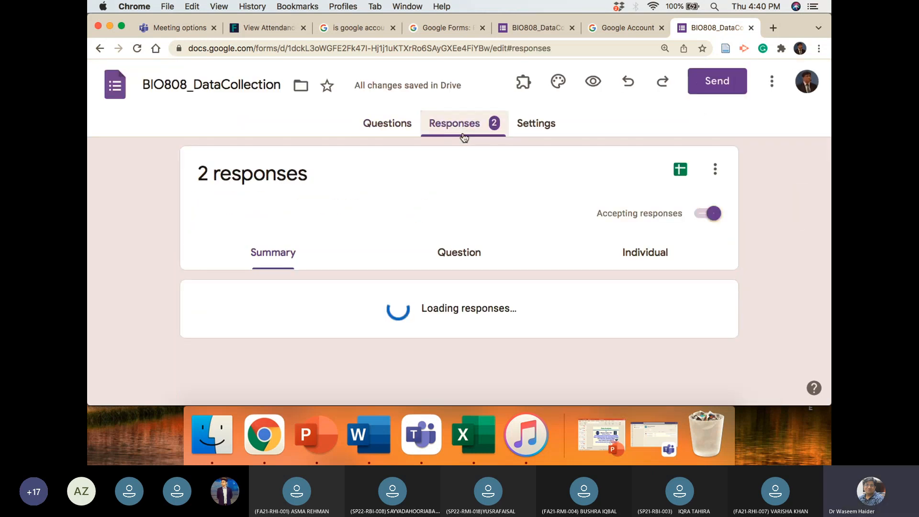
scroll(546, 269, down, 1)
scroll(578, 273, down, 5)
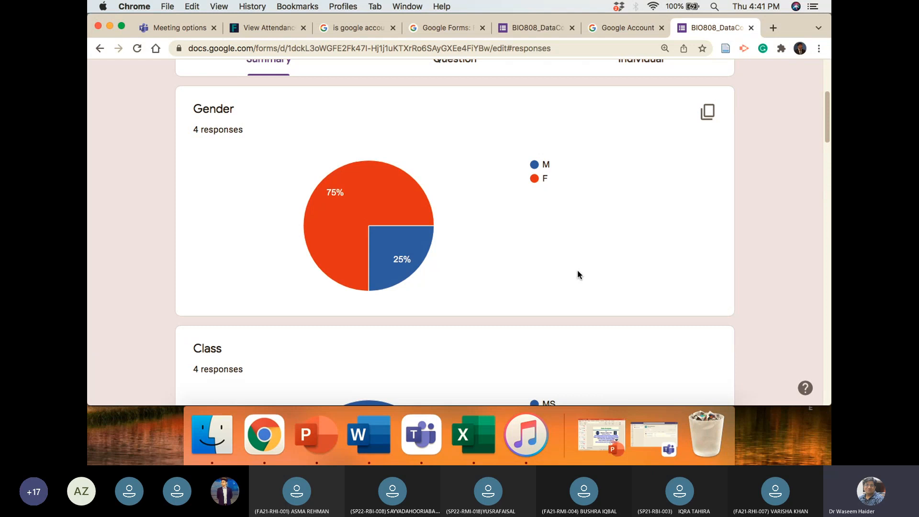
scroll(578, 274, down, 3)
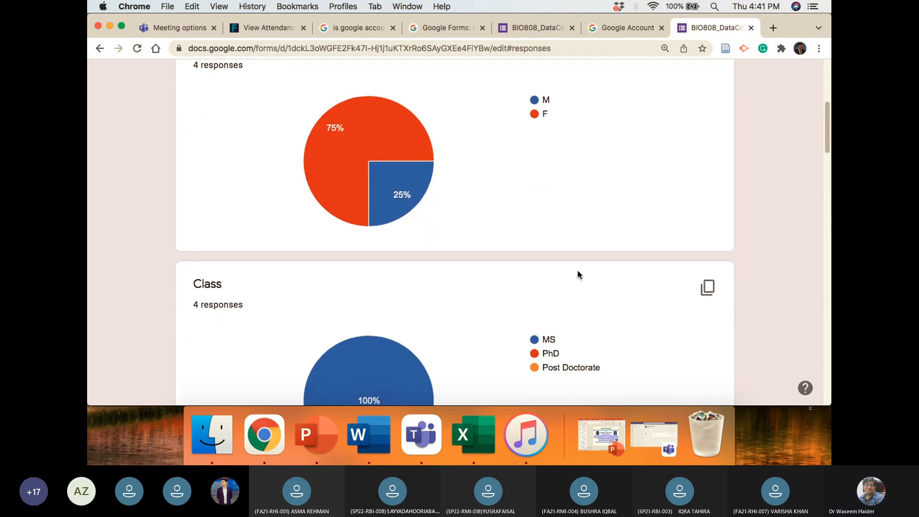
scroll(578, 274, down, 2)
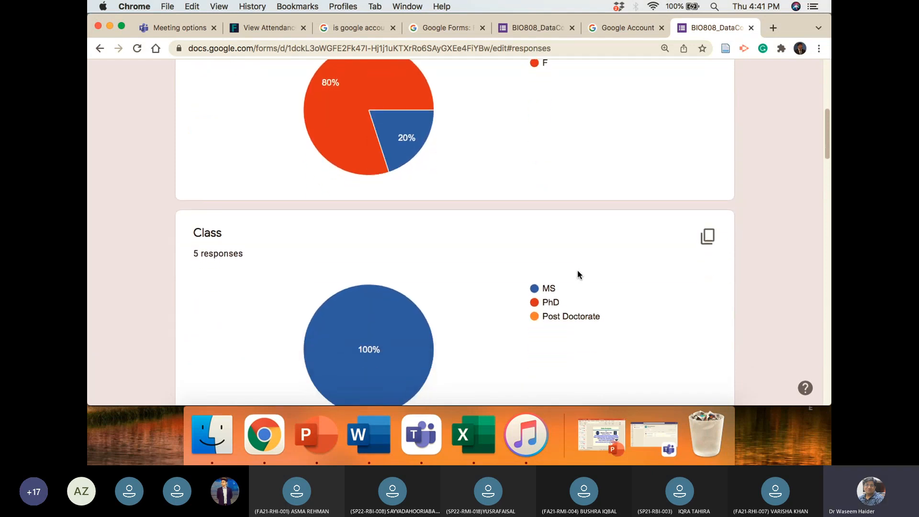
scroll(578, 275, down, 7)
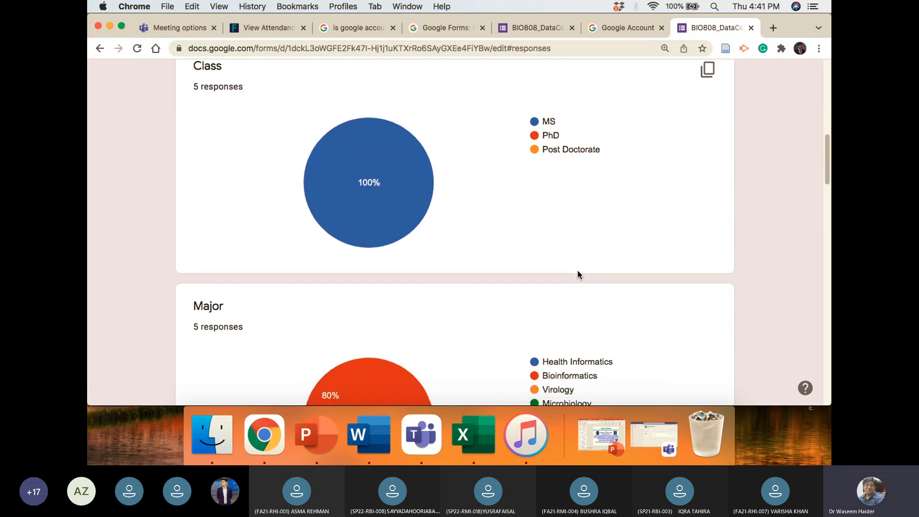
scroll(577, 273, down, 3)
- Close the duplicate BIO808_DataCollection browser tab showing the Send form dialog and return to the remaining form tab
click(560, 28)
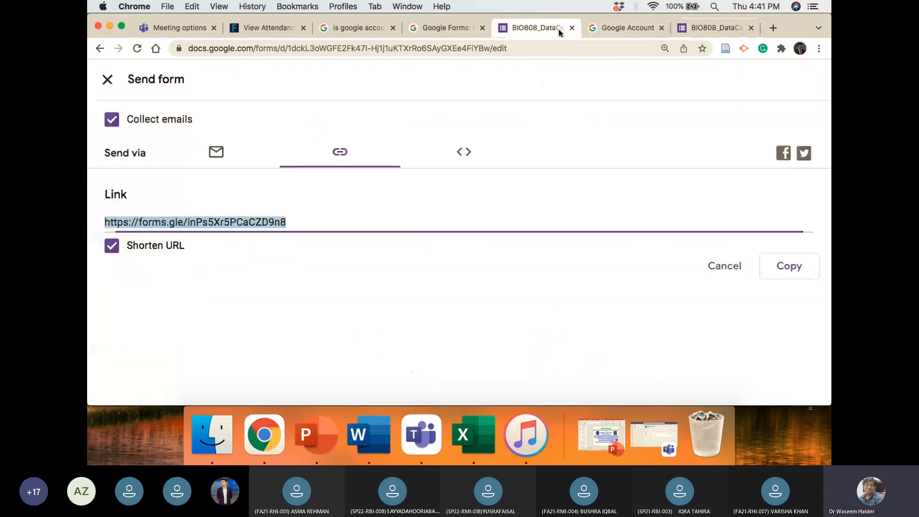
click(572, 28)
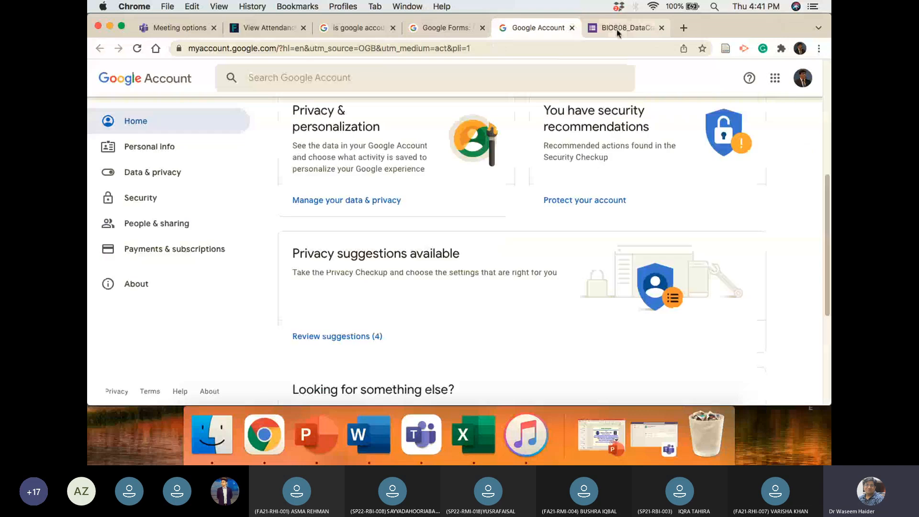
click(618, 29)
- Go back to the form's questions and look over Gender, Class and Major in the editor
click(409, 119)
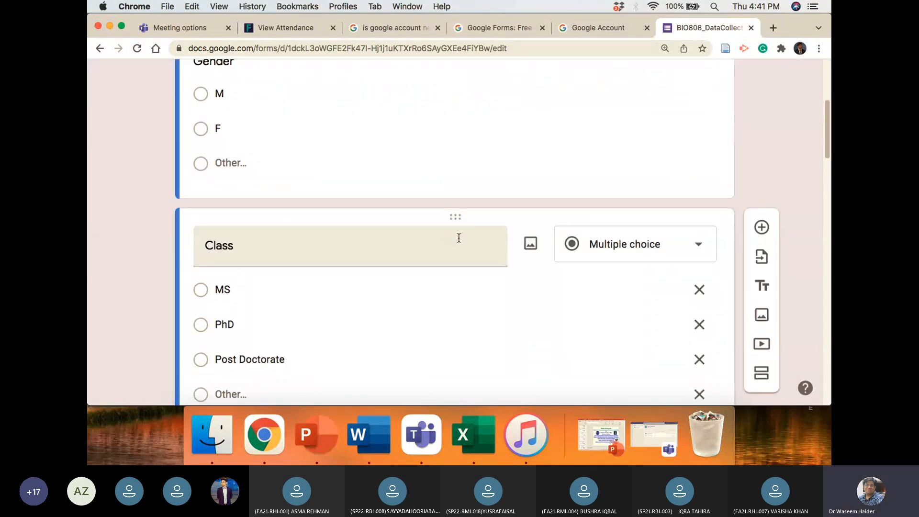
scroll(459, 236, down, 8)
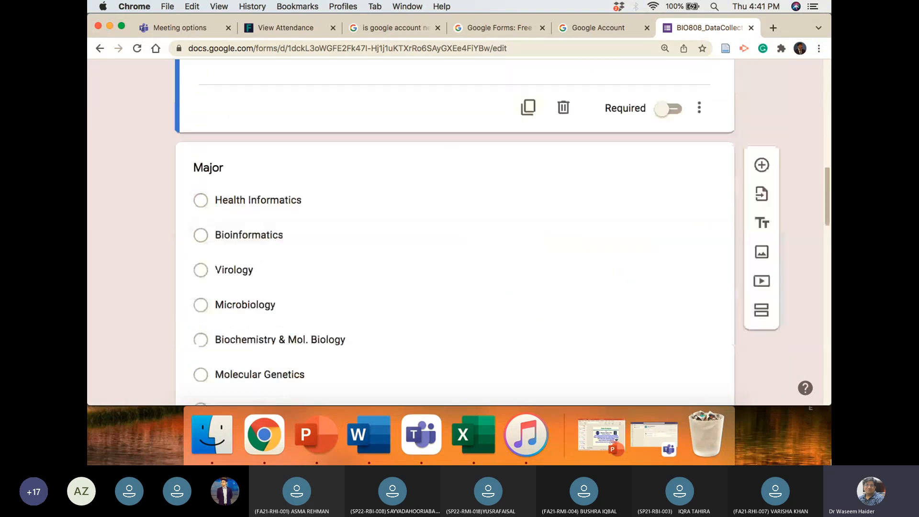
scroll(725, 357, up, 10)
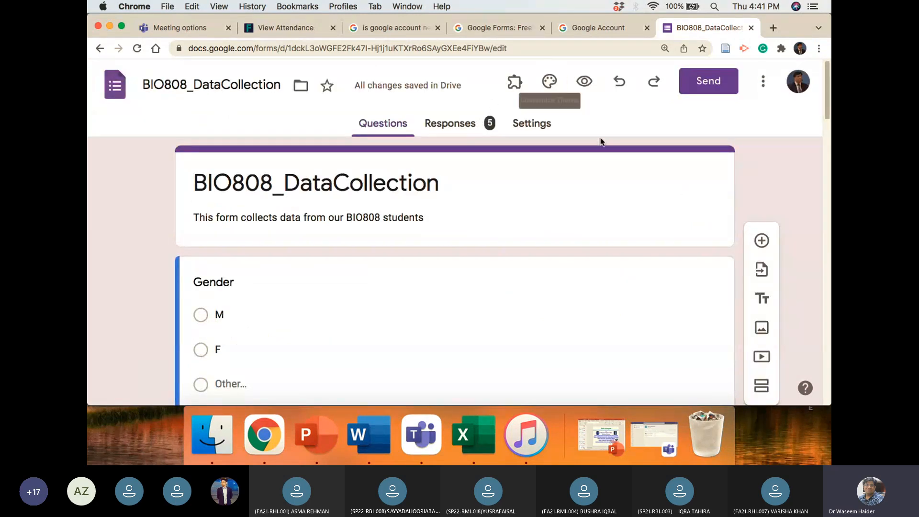
scroll(601, 137, down, 1)
- Reopen the response summary and review the charts from Gender down to the Major question
click(450, 123)
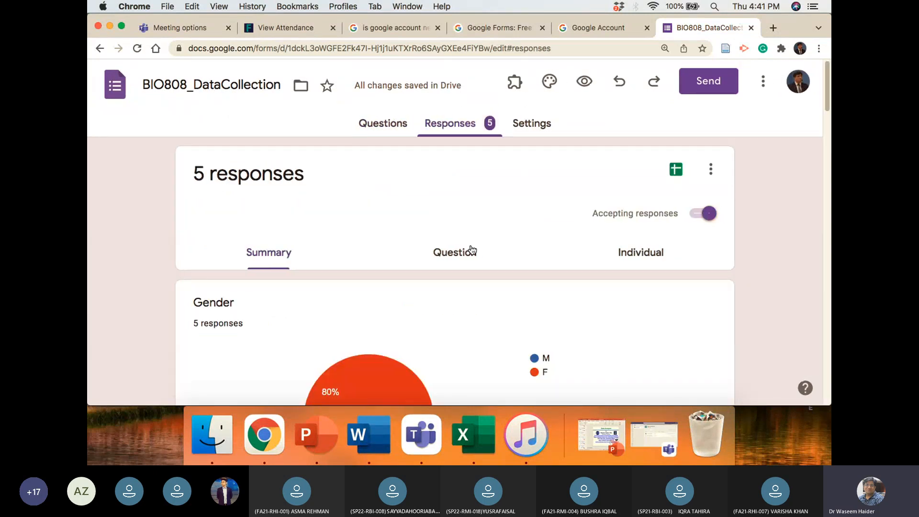
scroll(474, 248, down, 5)
scroll(503, 248, down, 5)
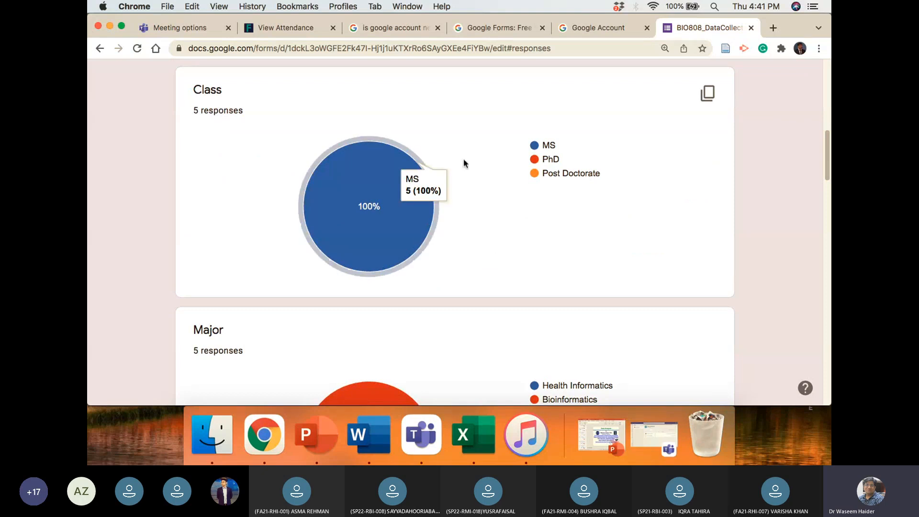
scroll(431, 330, down, 2)
scroll(464, 324, down, 4)
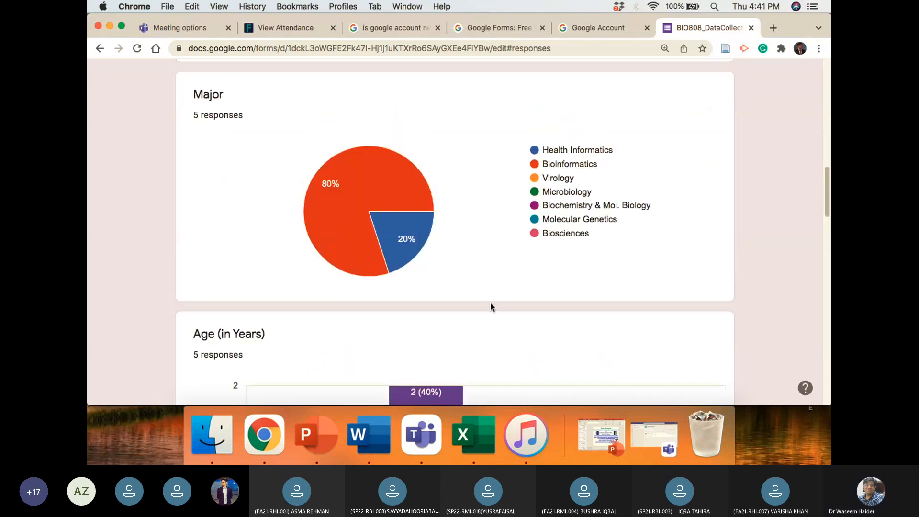